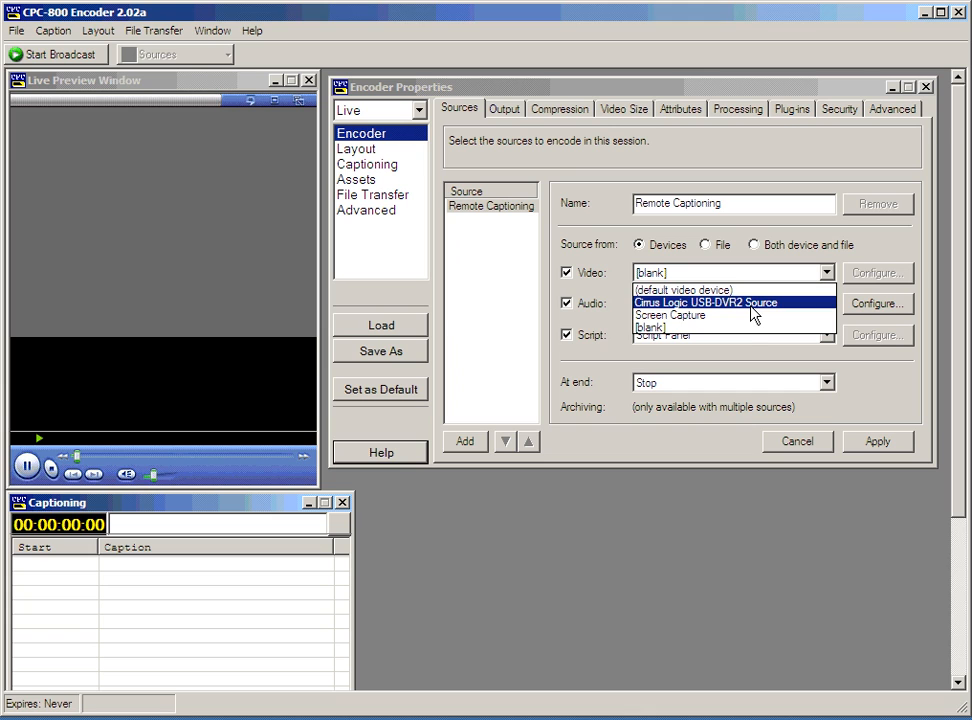
Take sources from both device and file, using C:\webcast\WindowsMedia.wmv for video and audio.
click(699, 290)
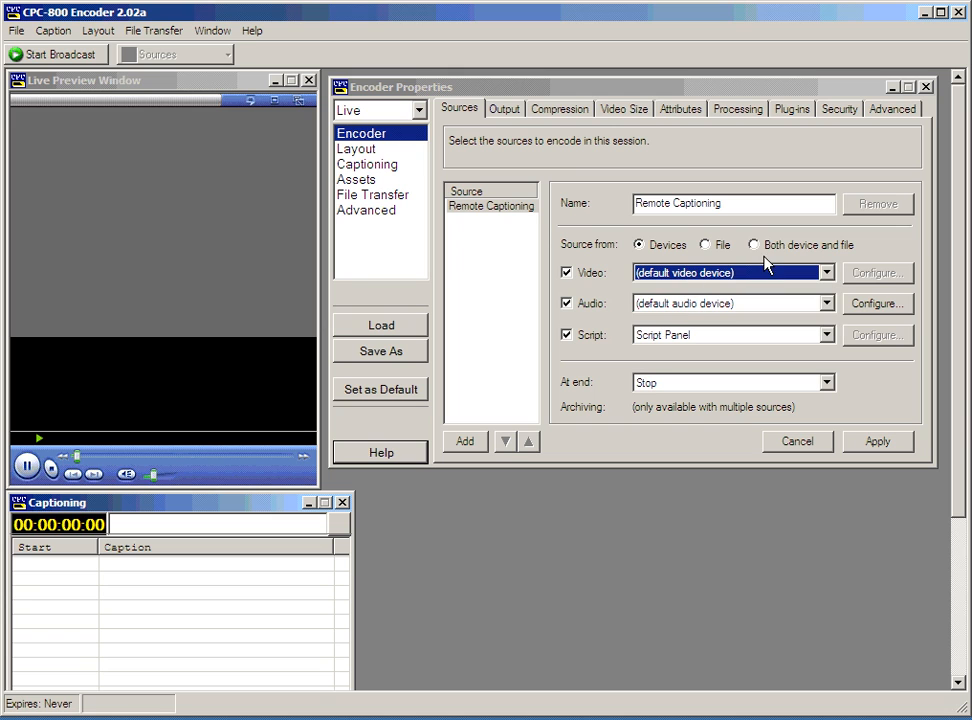
click(754, 244)
click(757, 276)
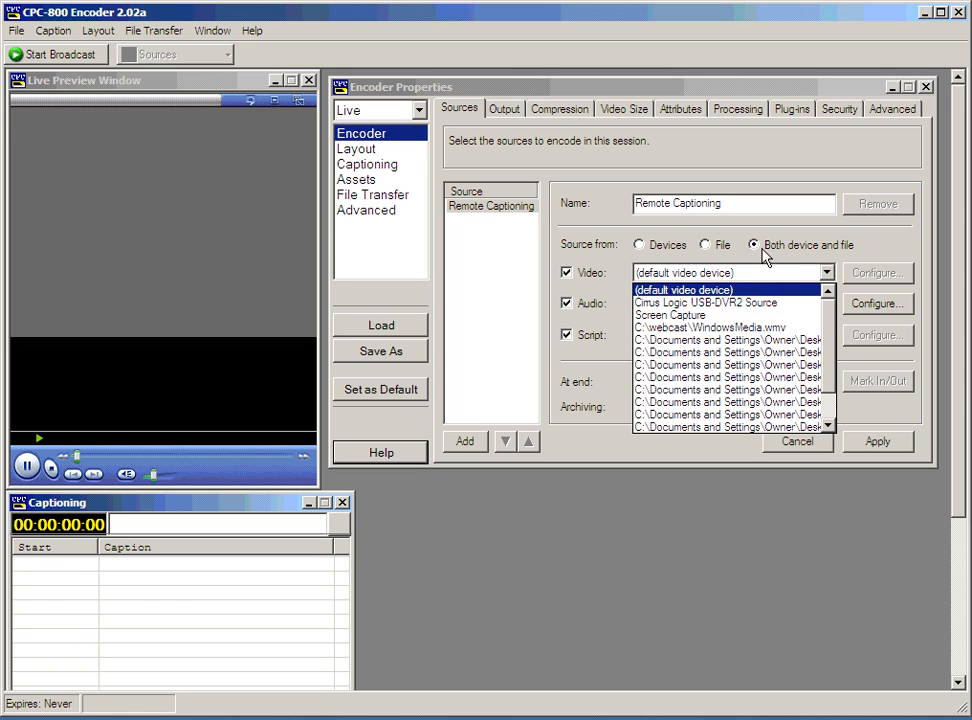
scroll(703, 333, down, 1)
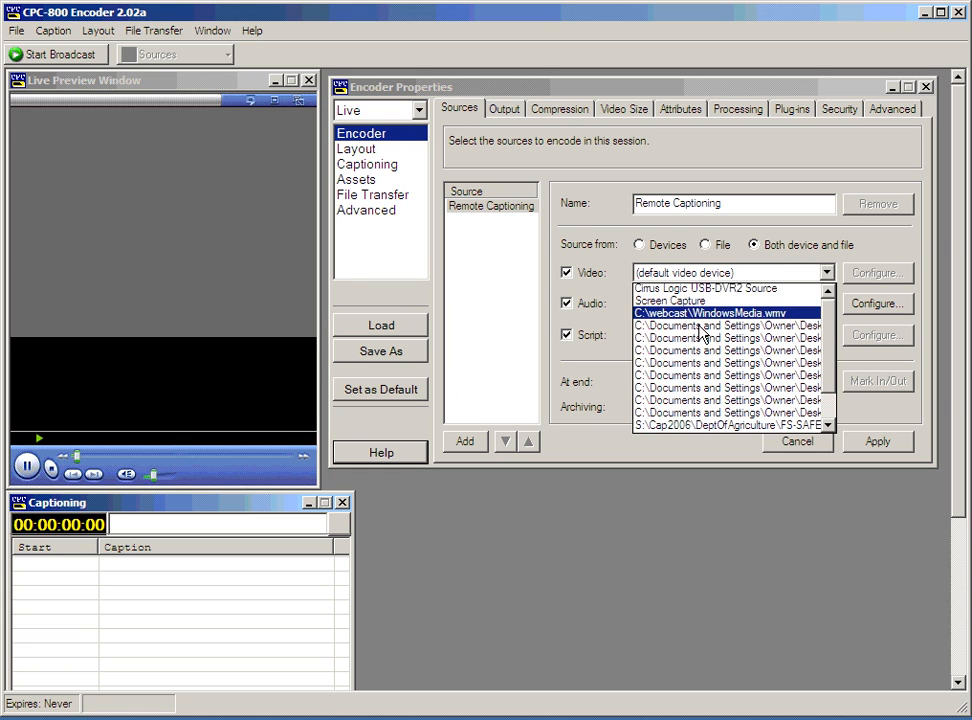
scroll(712, 325, up, 1)
click(720, 330)
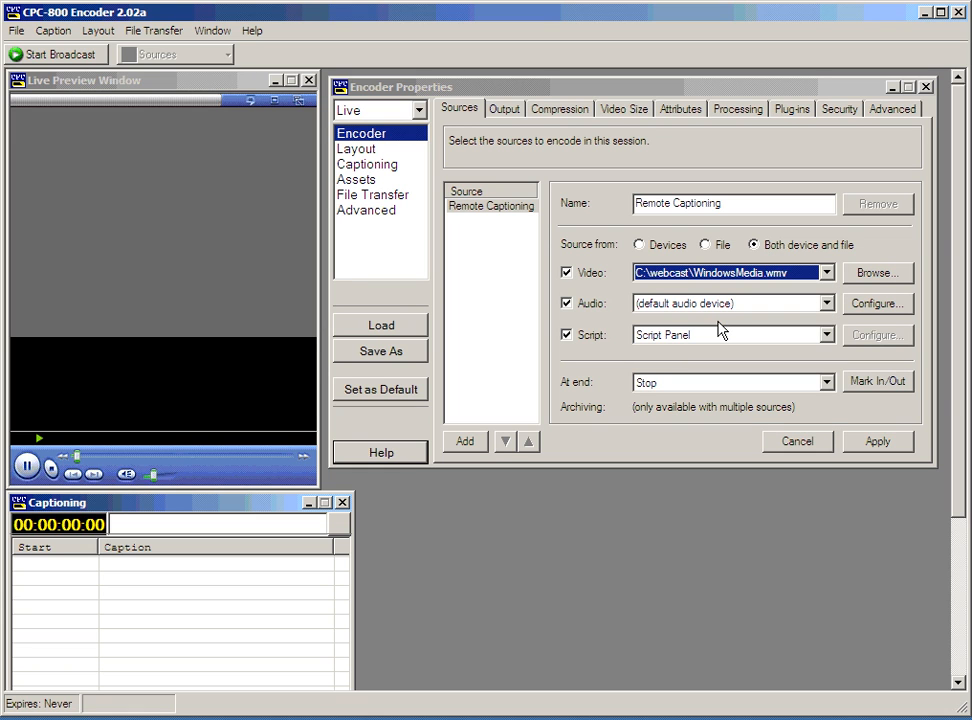
click(735, 305)
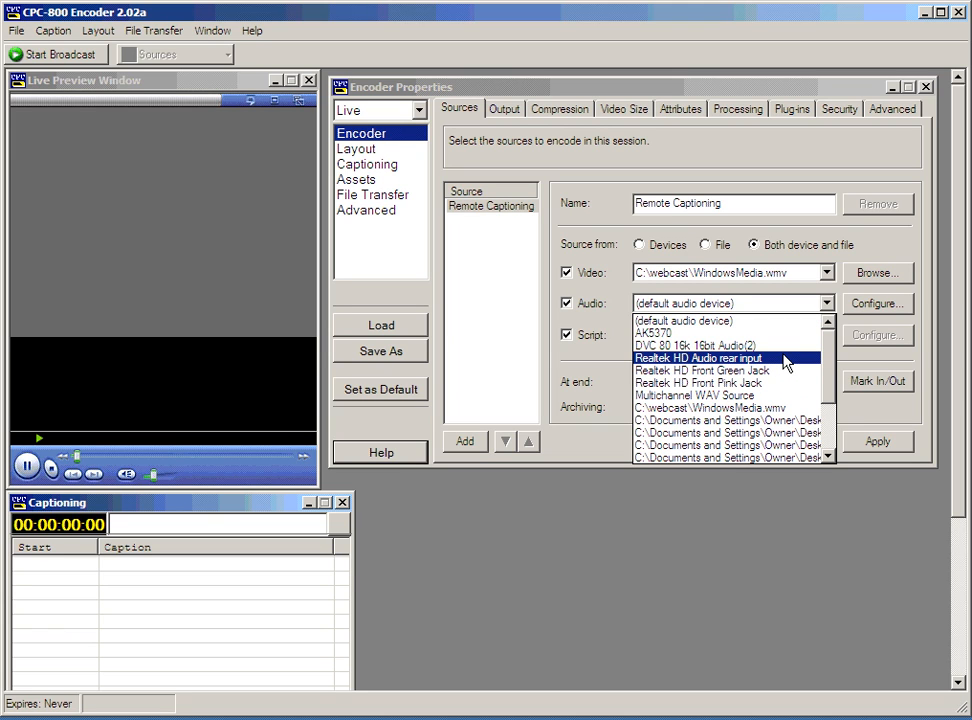
click(752, 408)
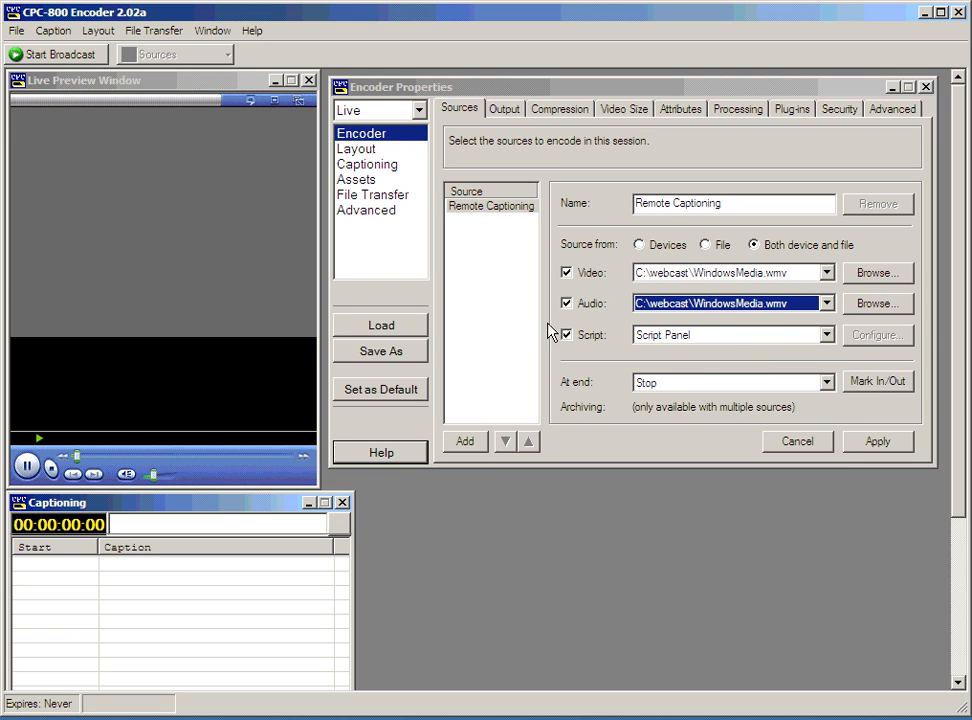
Keep Script Panel as the script source and bring up the Output settings.
click(674, 335)
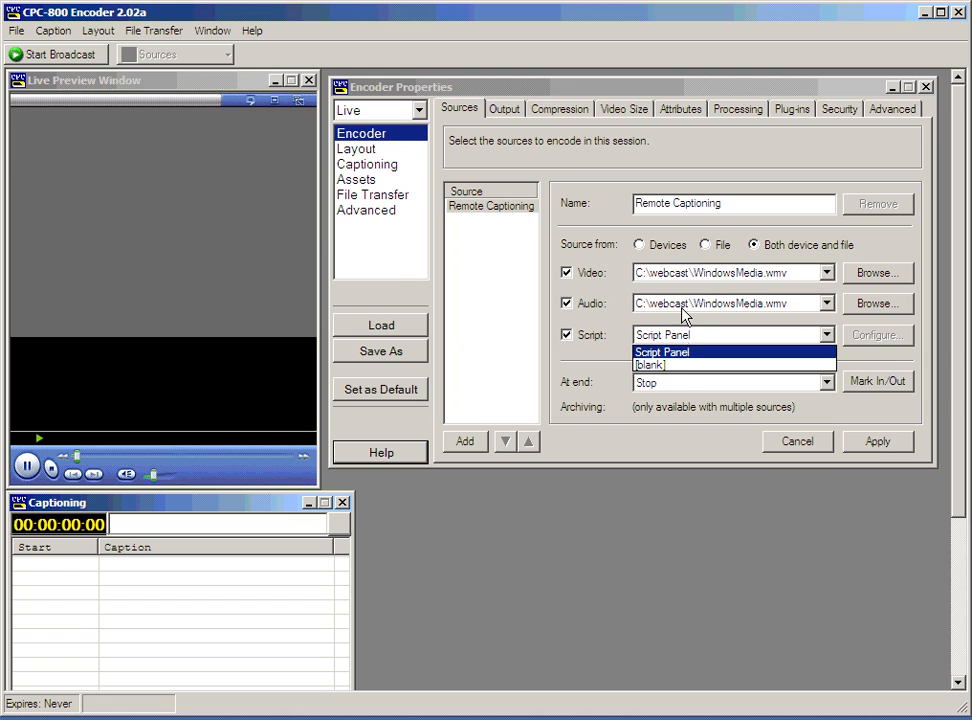
click(678, 365)
click(703, 341)
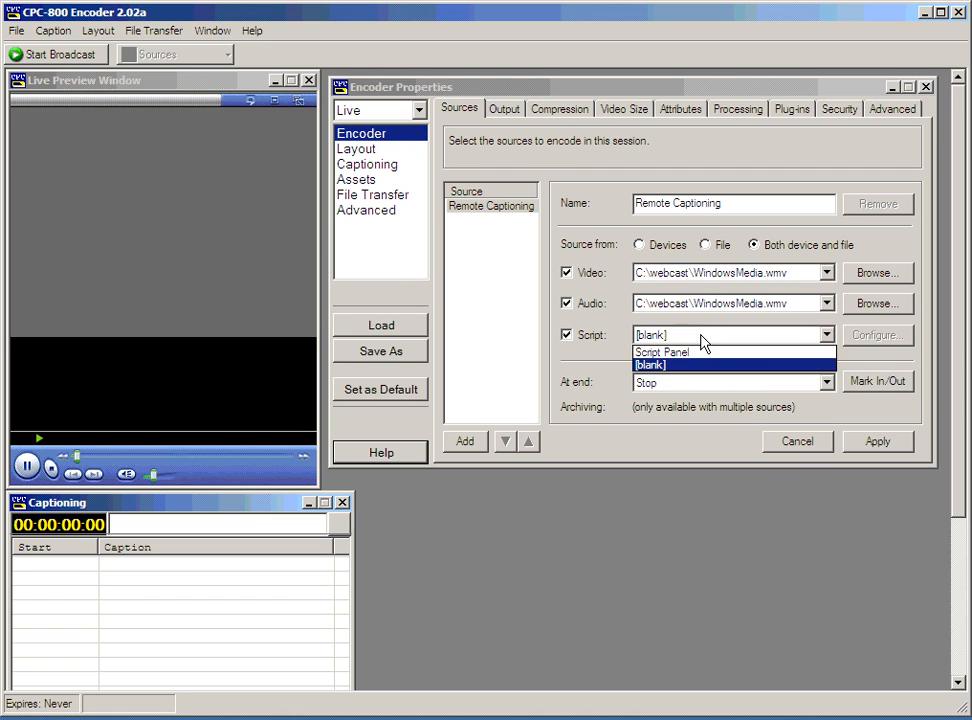
click(695, 353)
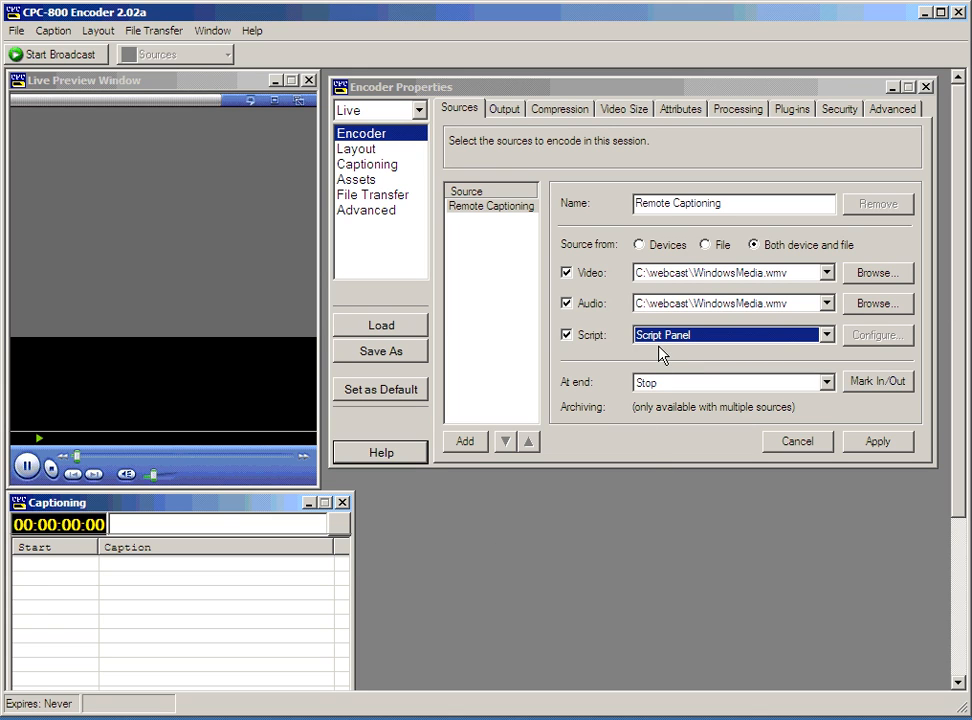
click(492, 115)
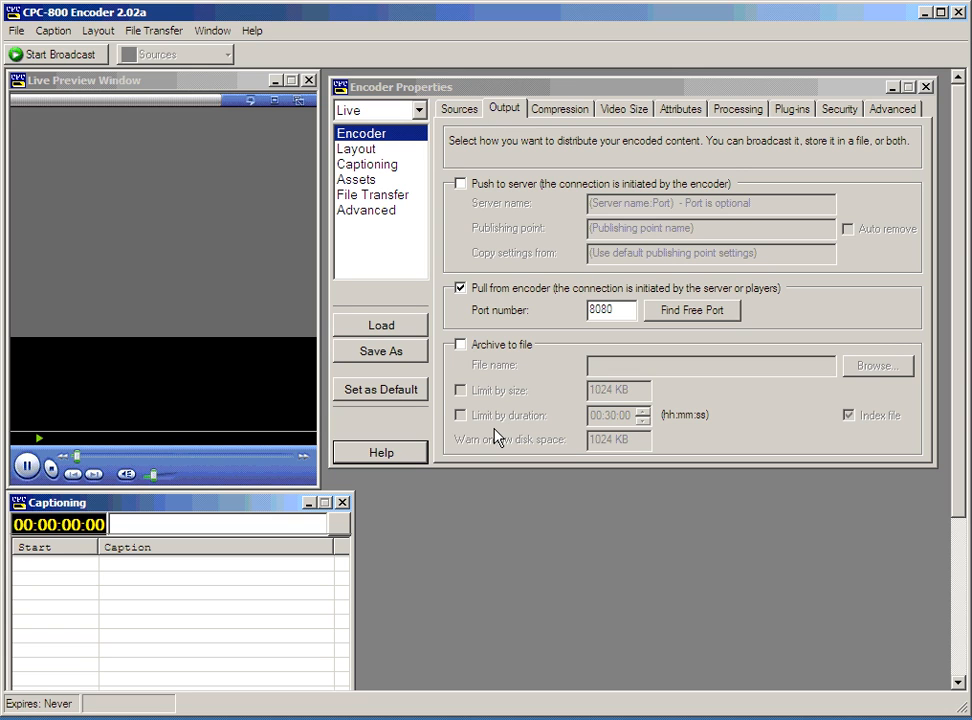
Archive the broadcast to asdasd.wmv on the Desktop.
click(495, 345)
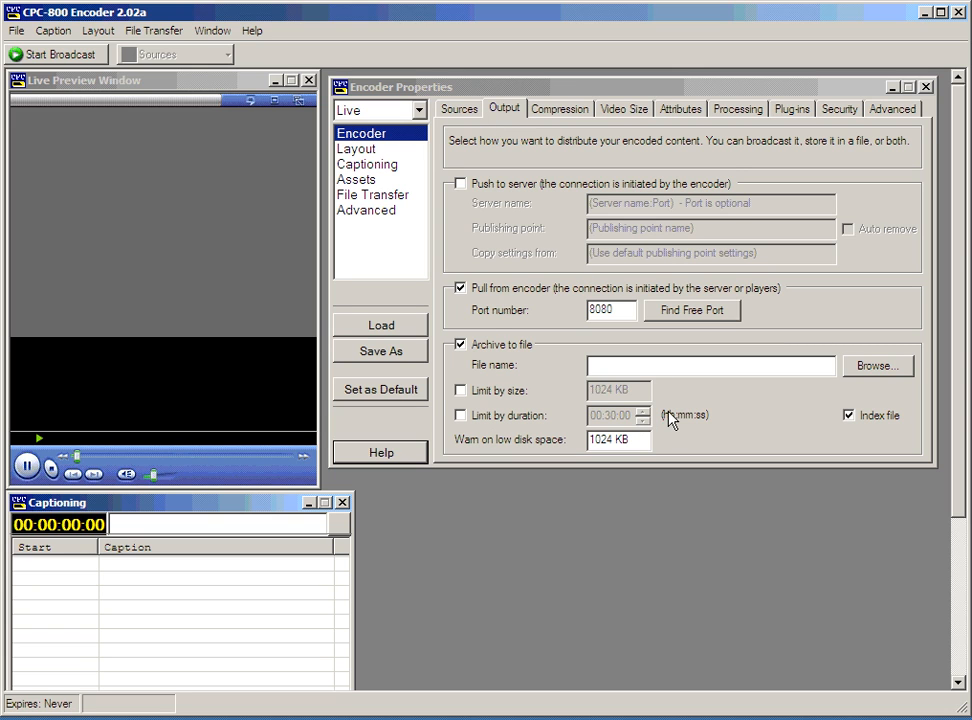
click(878, 366)
text(asdasd)
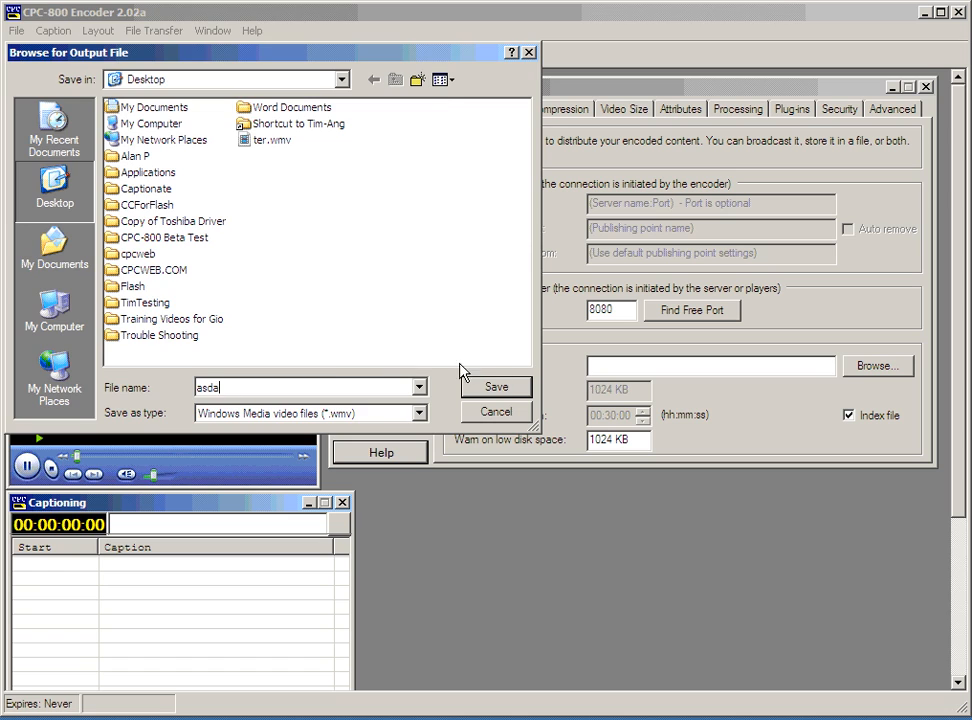
click(496, 387)
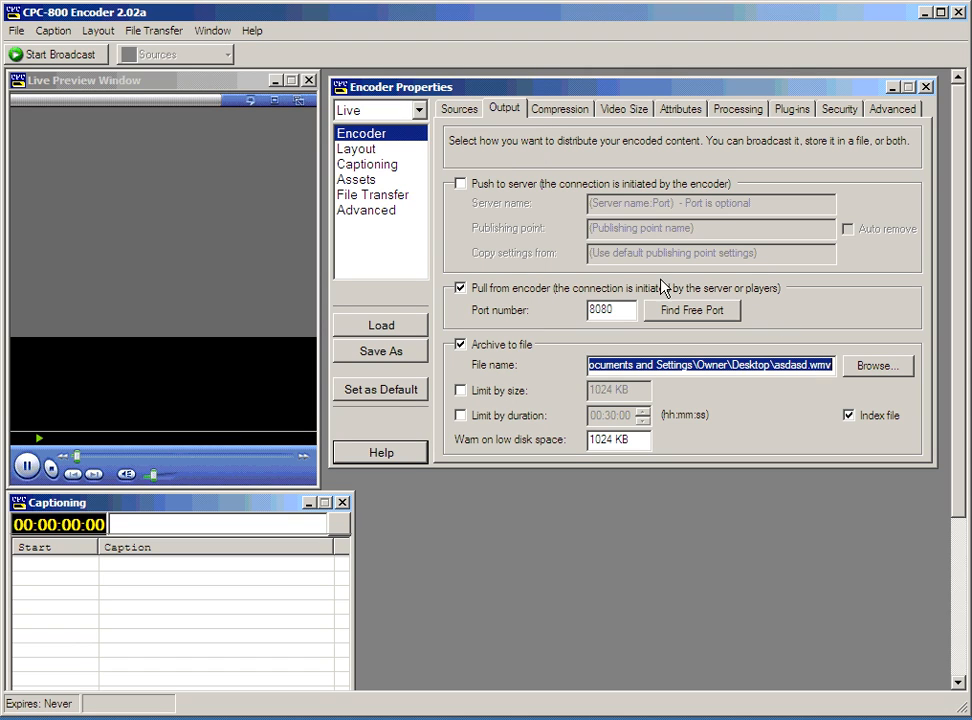
Try push-to-server versus pull-from-encoder on port 8080, ending on push to server.
click(560, 186)
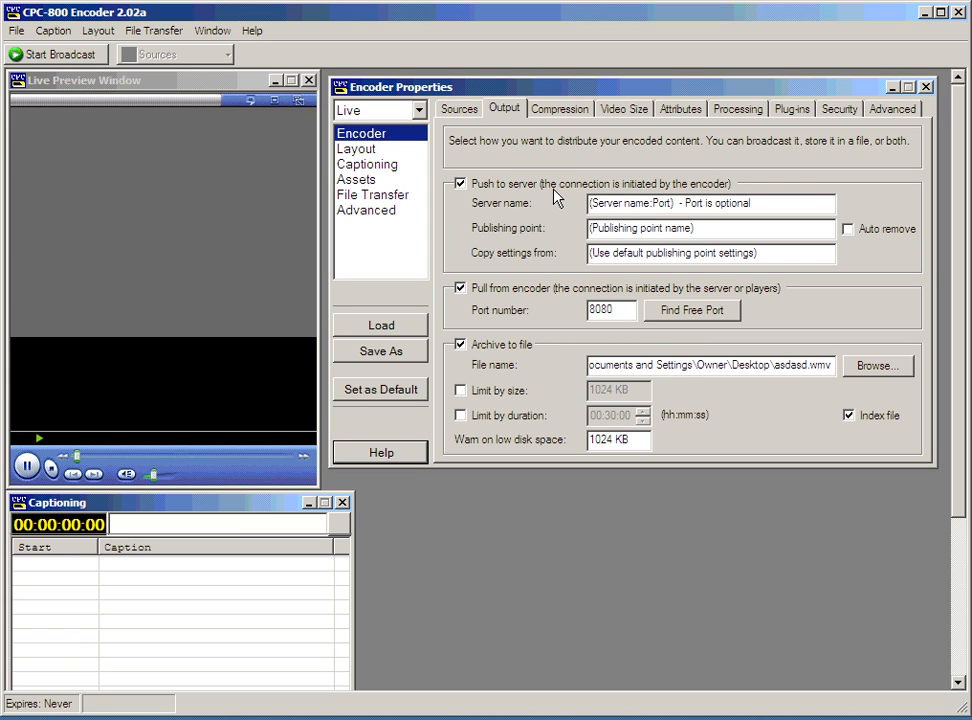
click(567, 297)
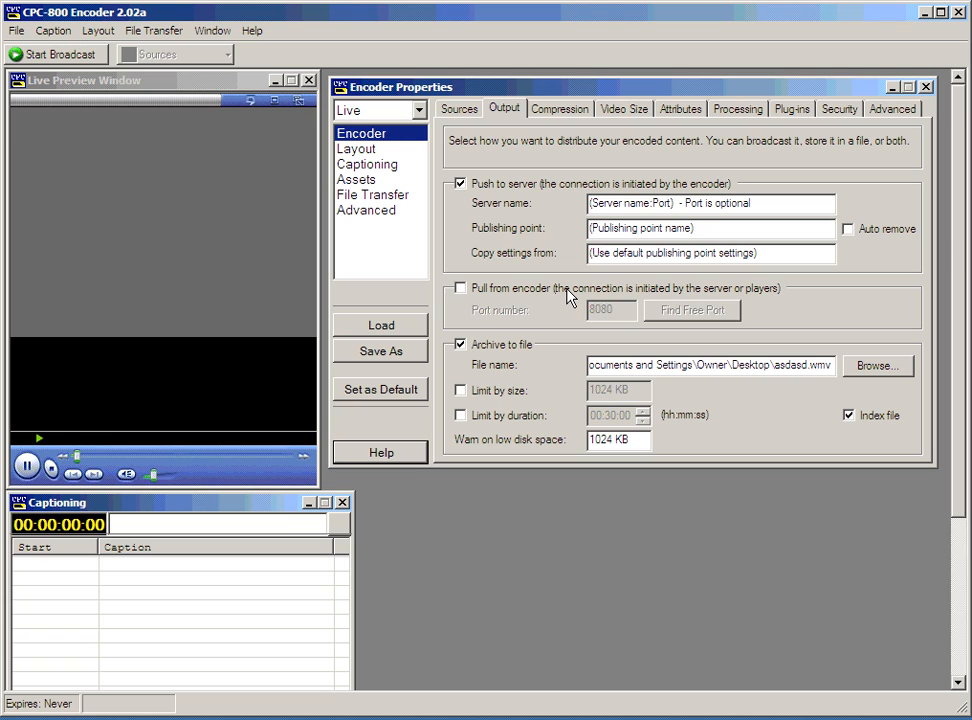
click(567, 297)
click(542, 186)
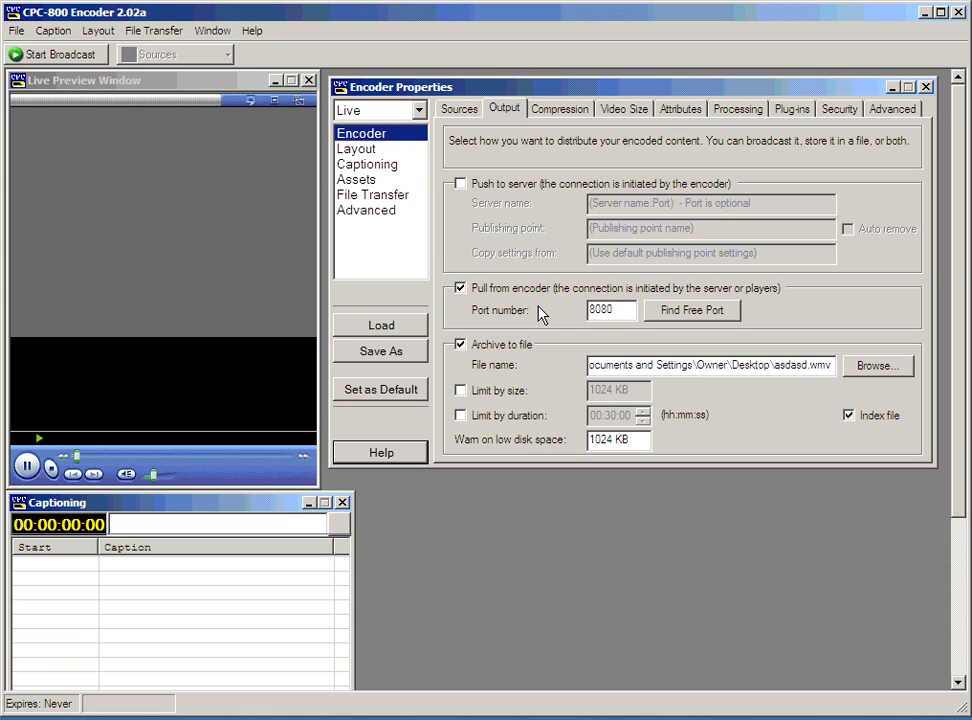
double_click(618, 309)
click(618, 308)
click(513, 287)
click(510, 188)
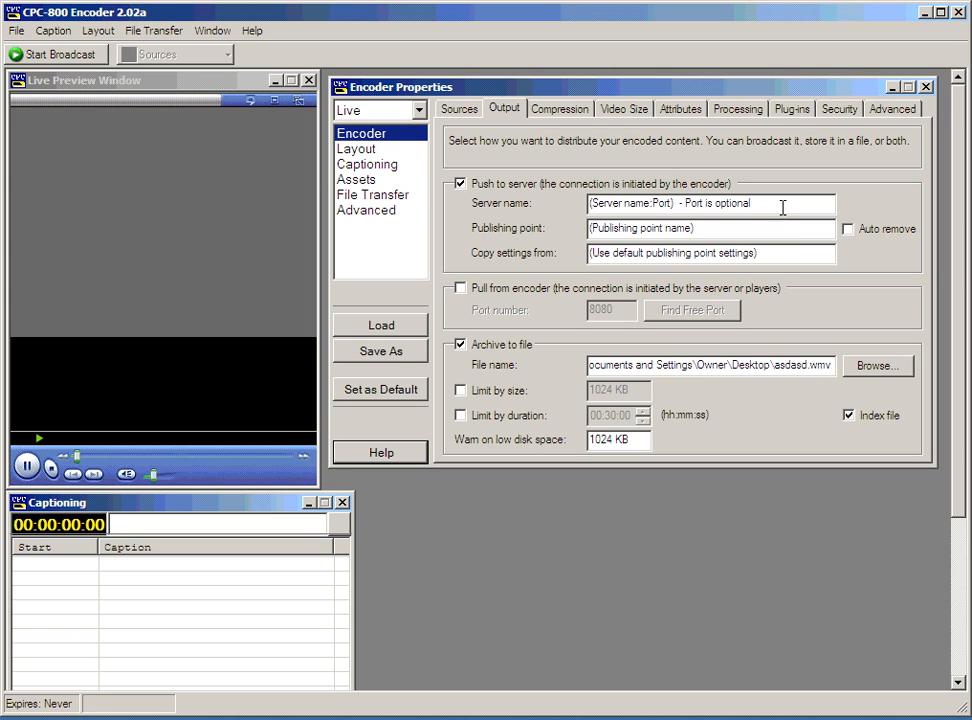
Inspect the server name and publishing point fields and settle on pushing to a server.
drag(785, 202, 503, 217)
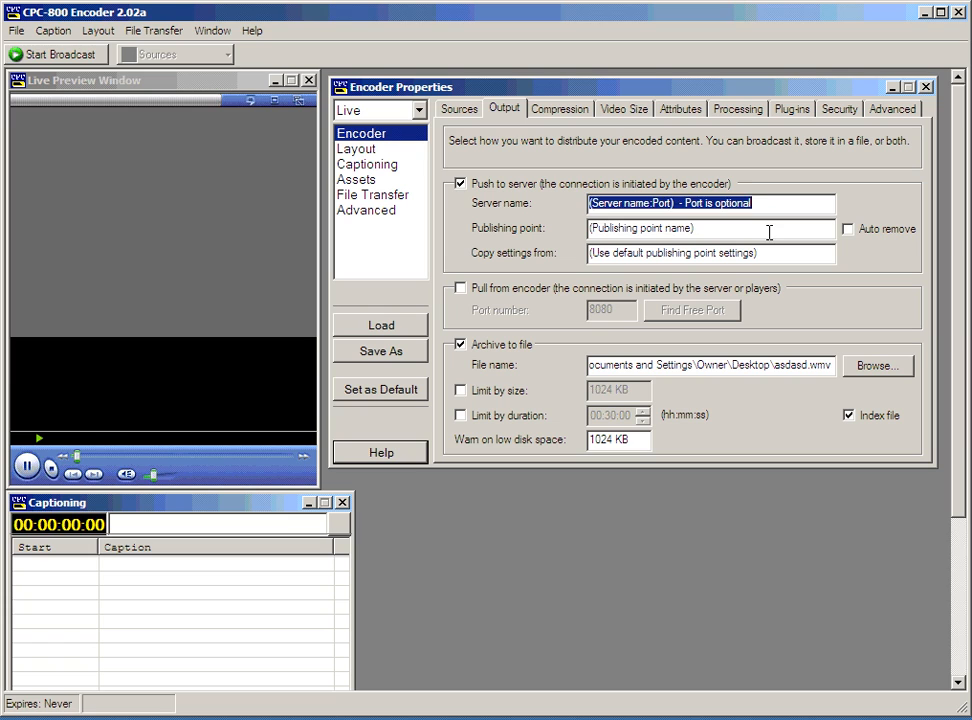
drag(768, 230, 529, 230)
click(727, 226)
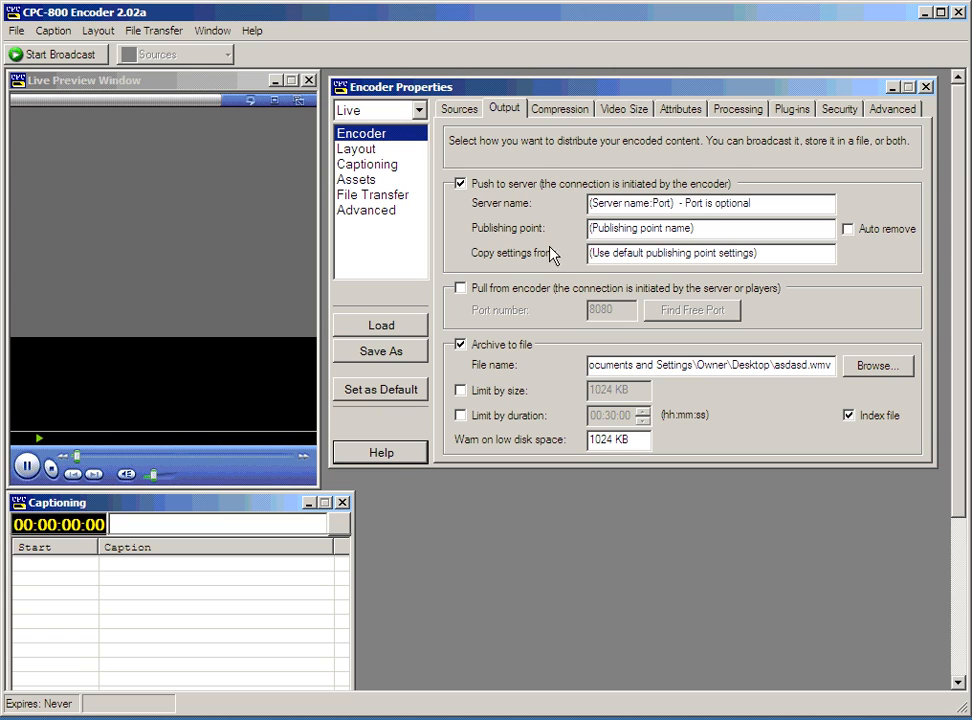
click(549, 184)
click(527, 290)
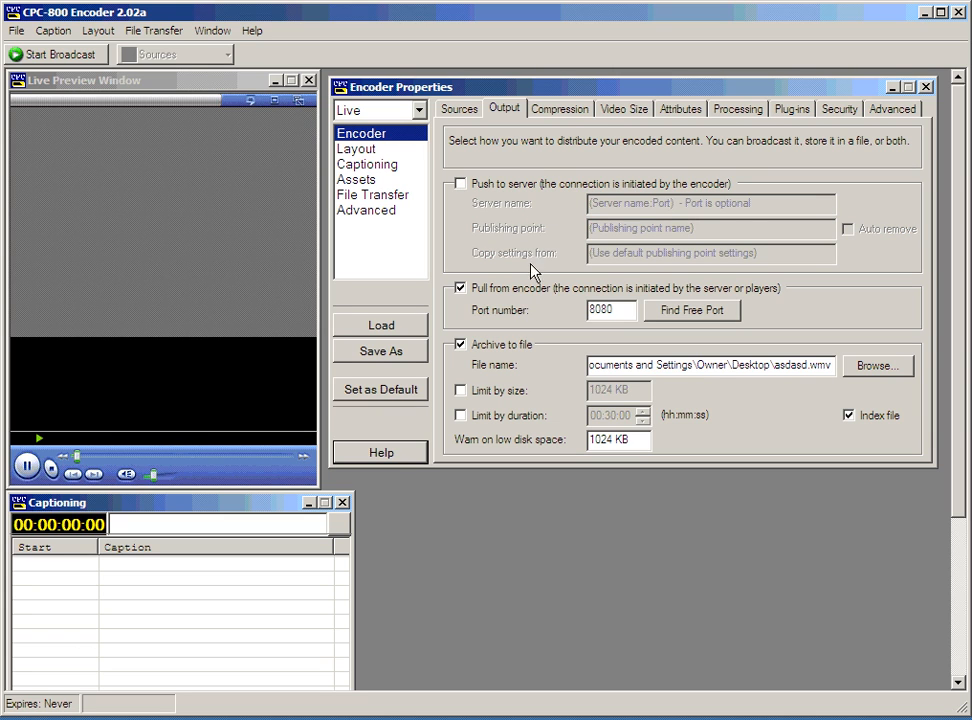
click(530, 188)
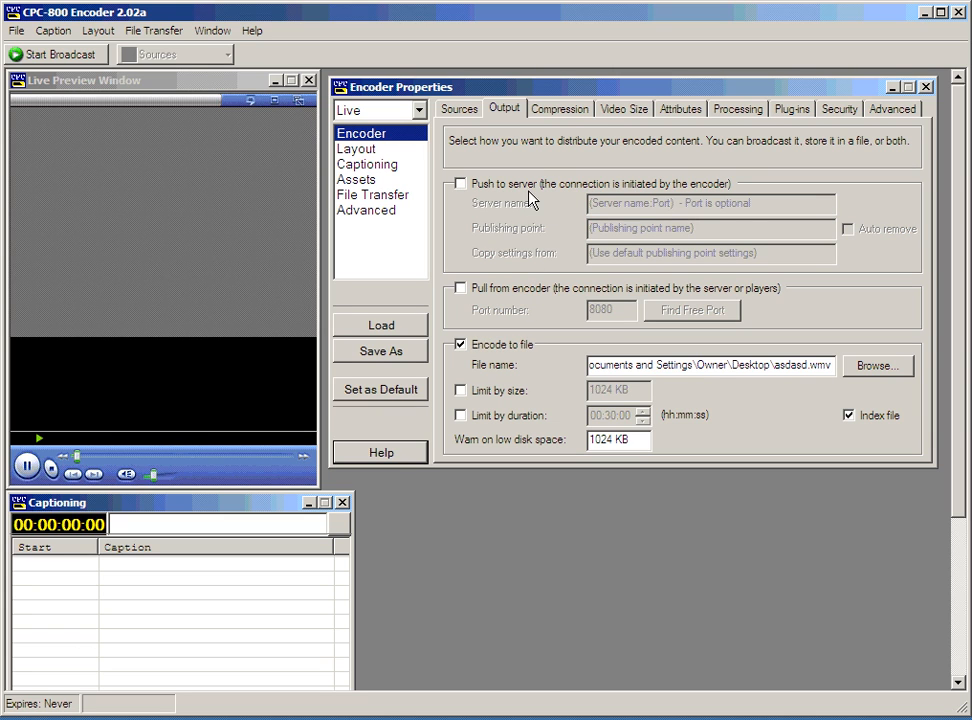
click(559, 110)
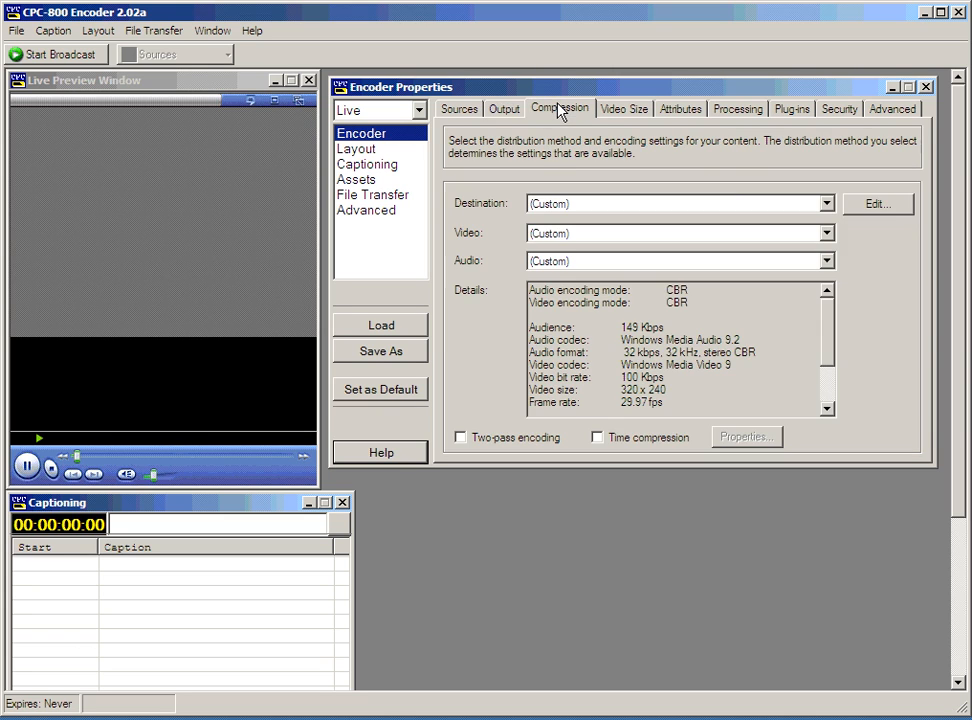
Look through Video Size, Attributes, Processing, Plug-ins, Security and Advanced, then go to Layout.
click(615, 108)
click(678, 107)
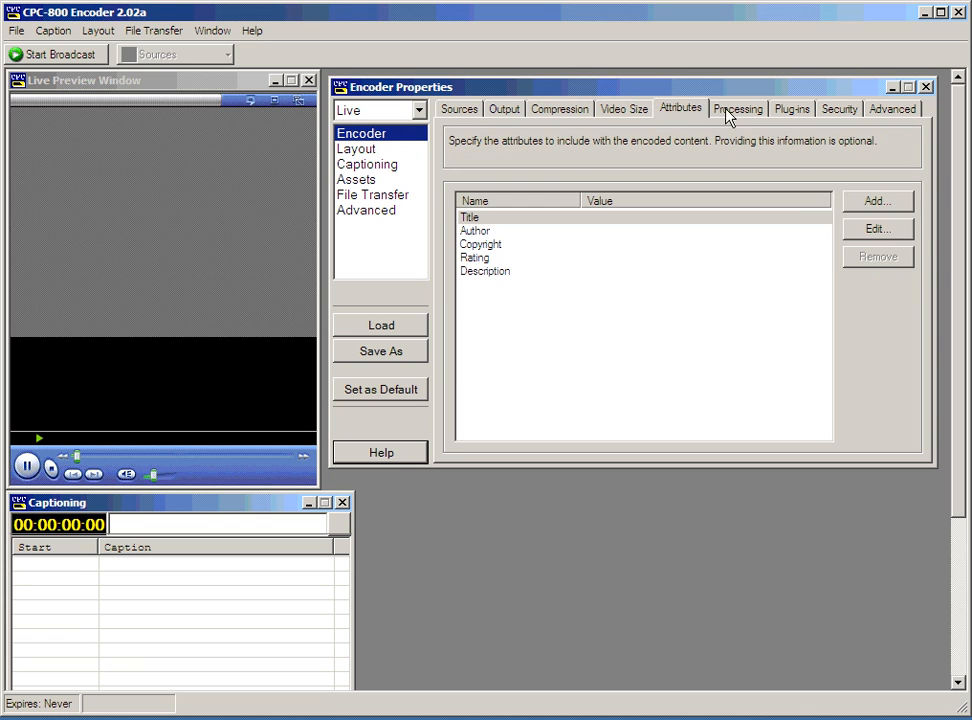
click(730, 110)
click(792, 108)
click(861, 113)
click(882, 111)
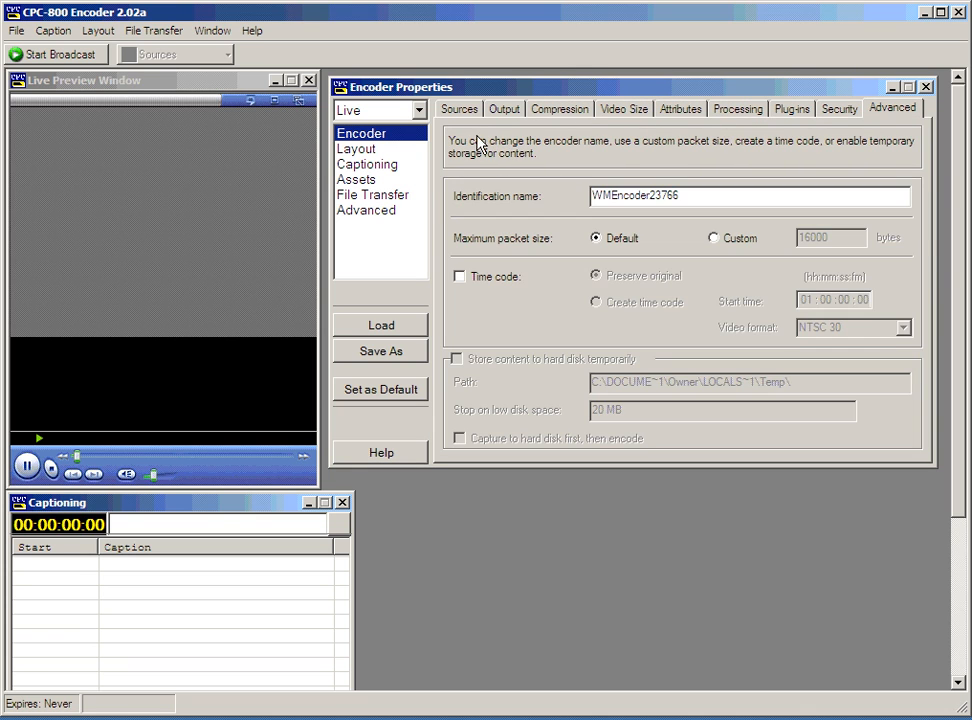
click(460, 108)
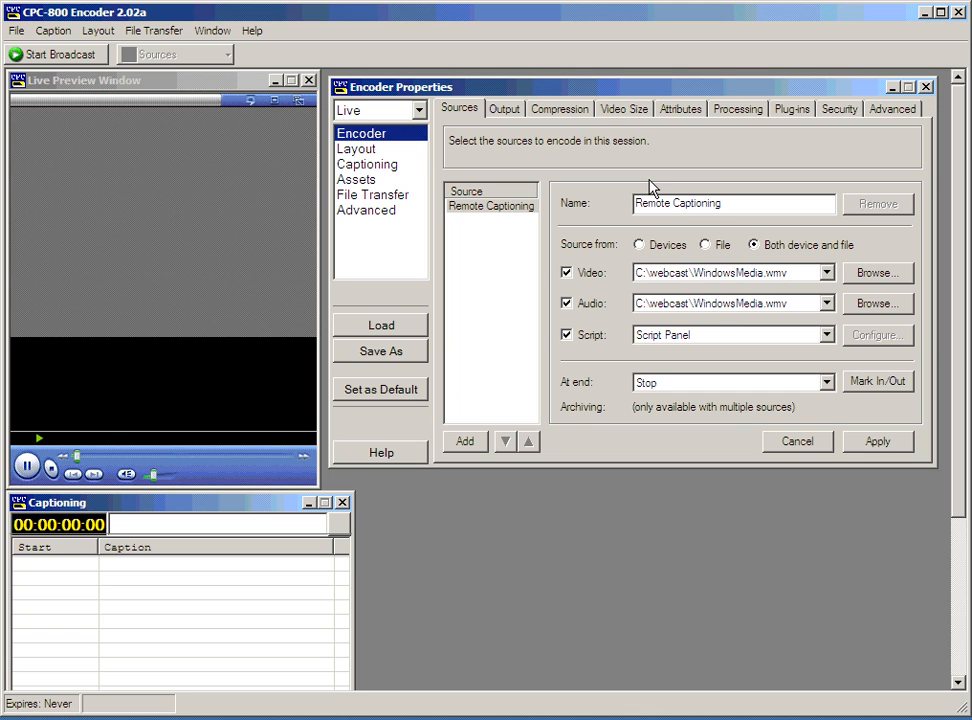
click(382, 151)
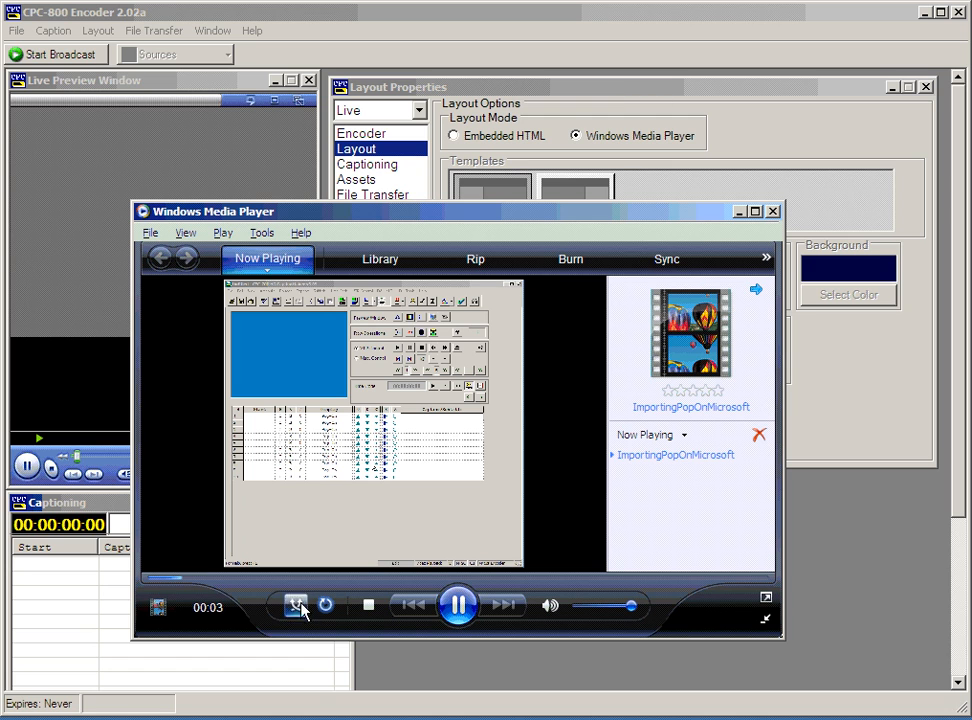
Close Windows Media Player and preview the Embedded HTML layout.
click(457, 607)
click(741, 211)
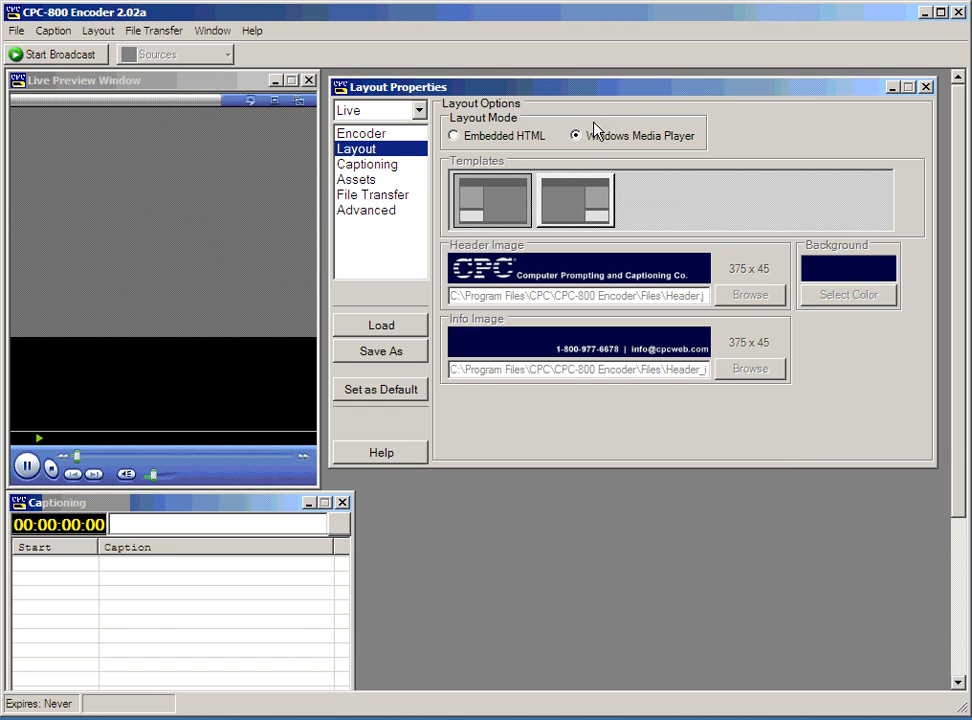
click(497, 139)
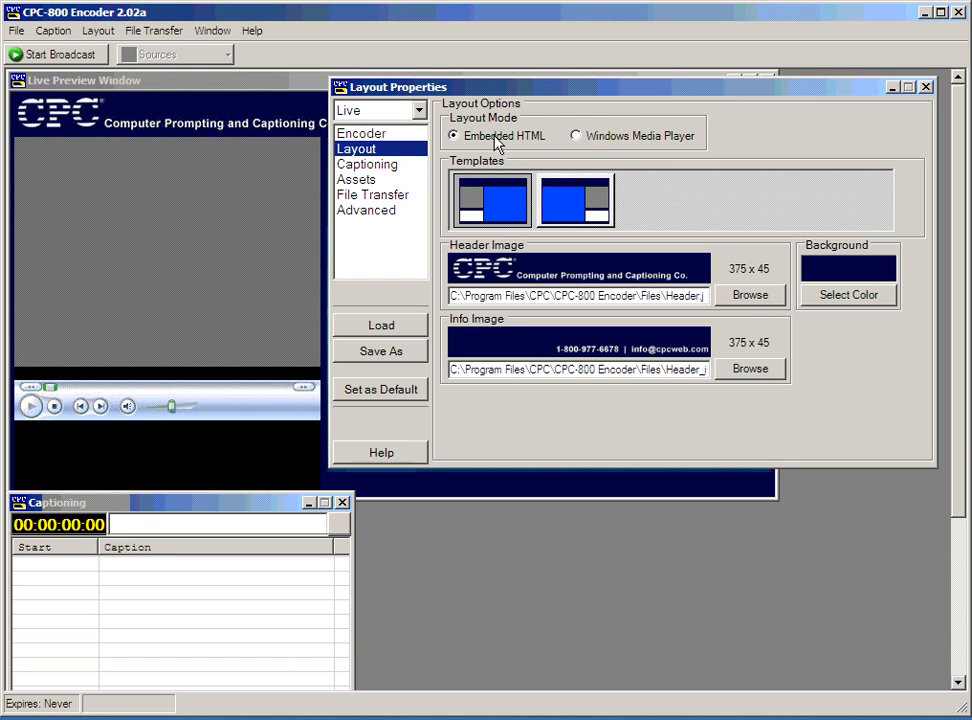
drag(538, 100, 553, 614)
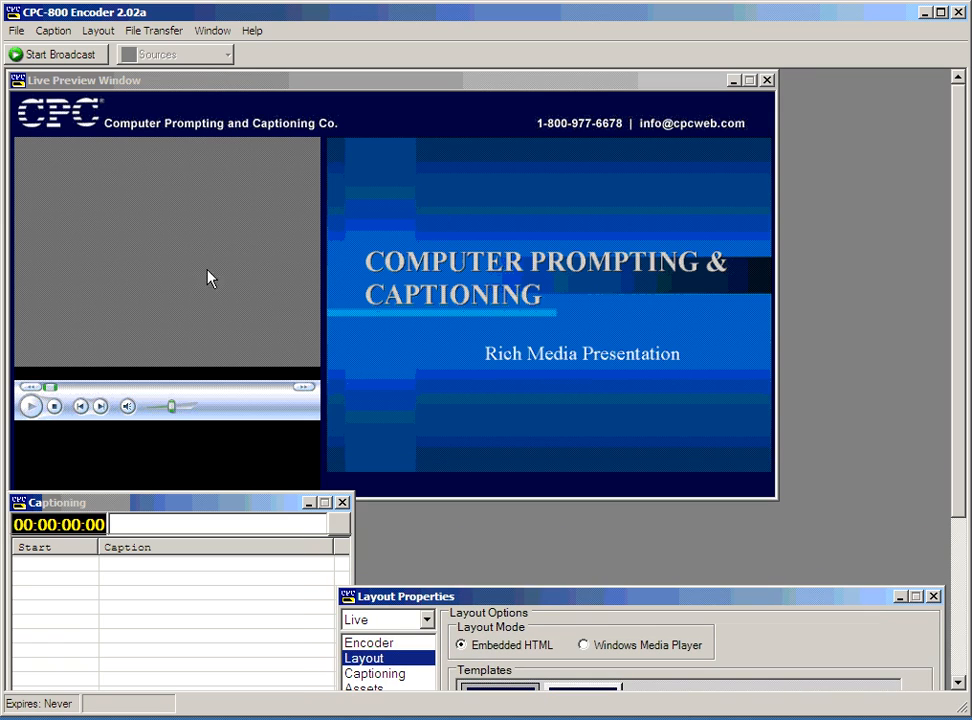
click(254, 82)
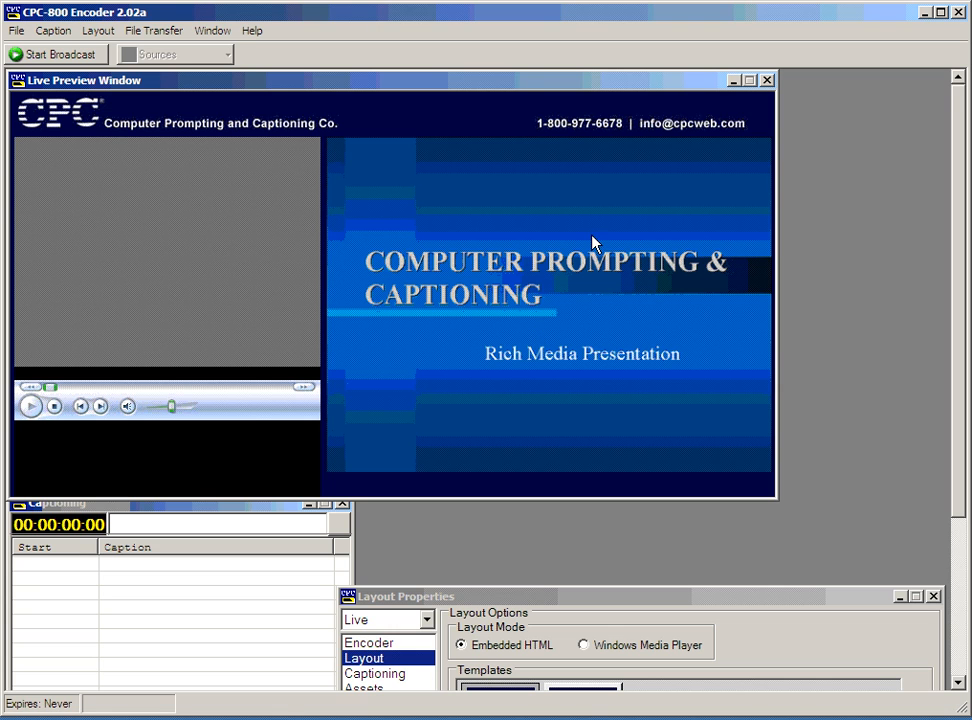
drag(548, 596, 464, 232)
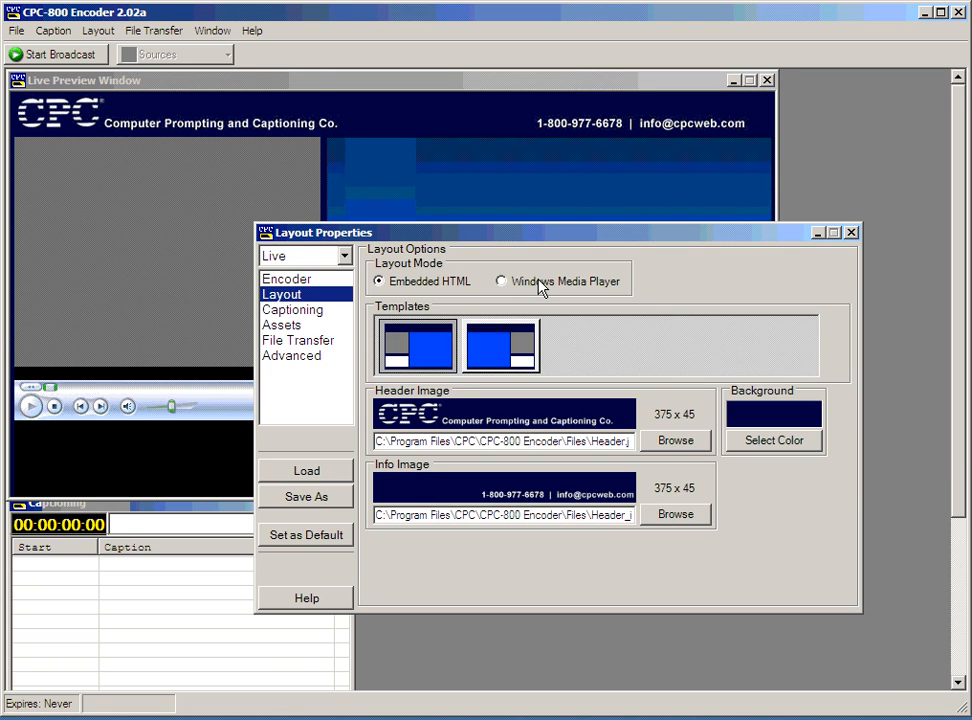
Compare the two layout modes and settle on Windows Media Player.
click(540, 285)
click(436, 287)
click(557, 289)
click(425, 288)
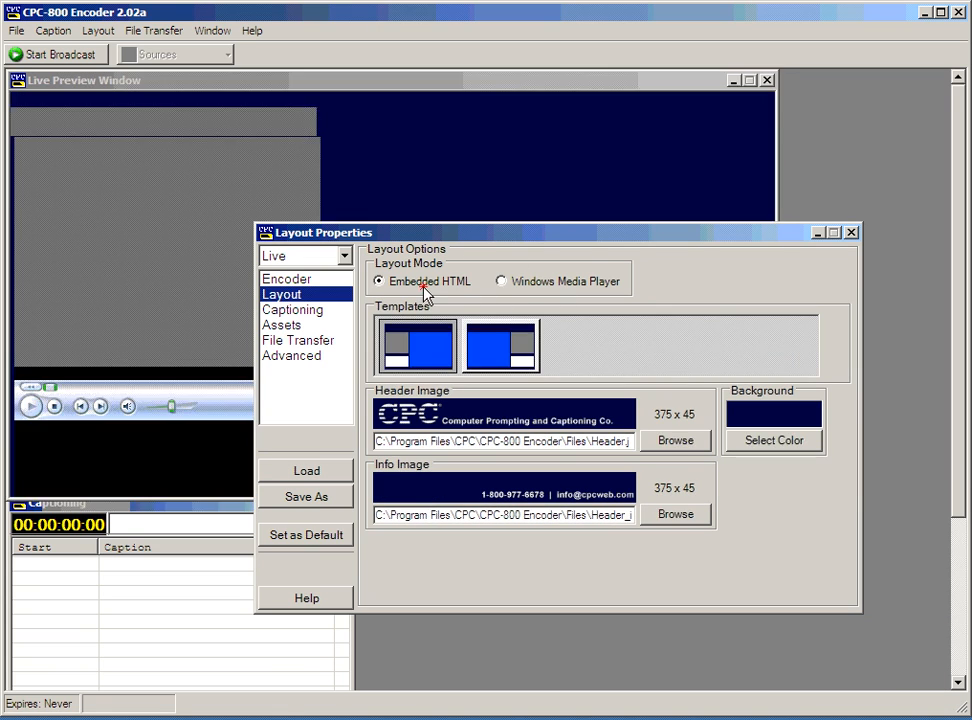
click(538, 283)
drag(541, 238, 591, 104)
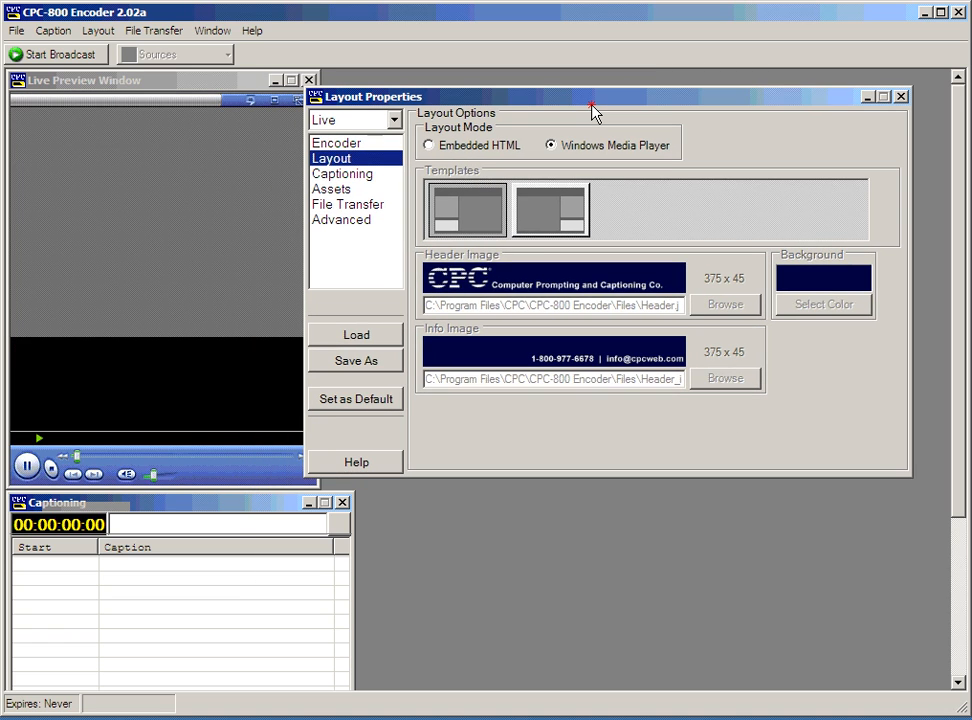
In Captioning, keep caption size 3 and switch the live source from Client to RS232.
click(350, 174)
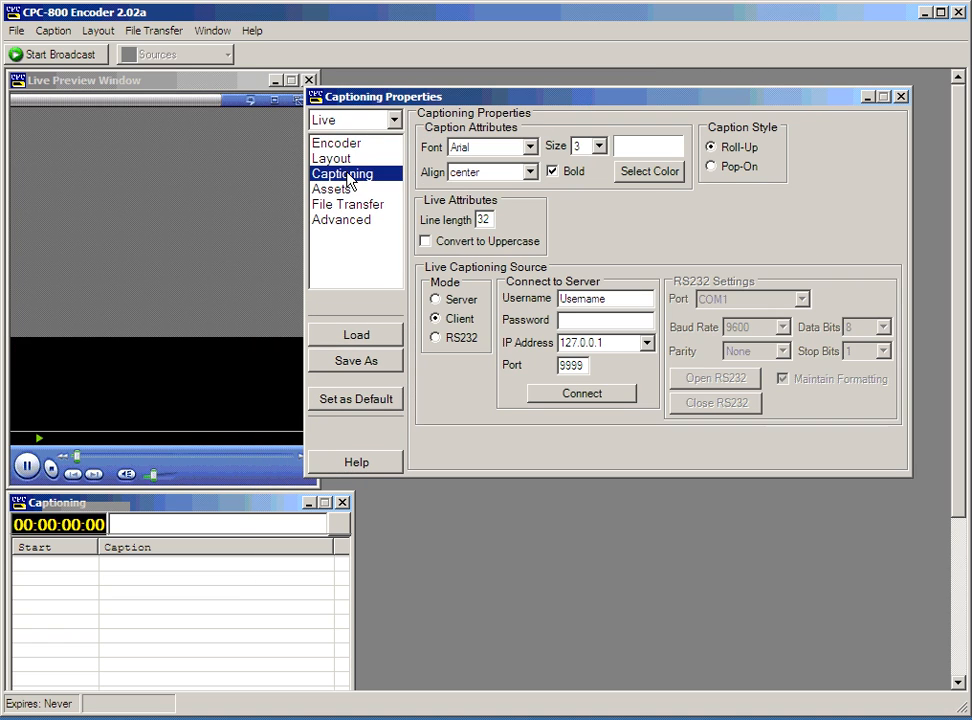
drag(555, 108, 549, 154)
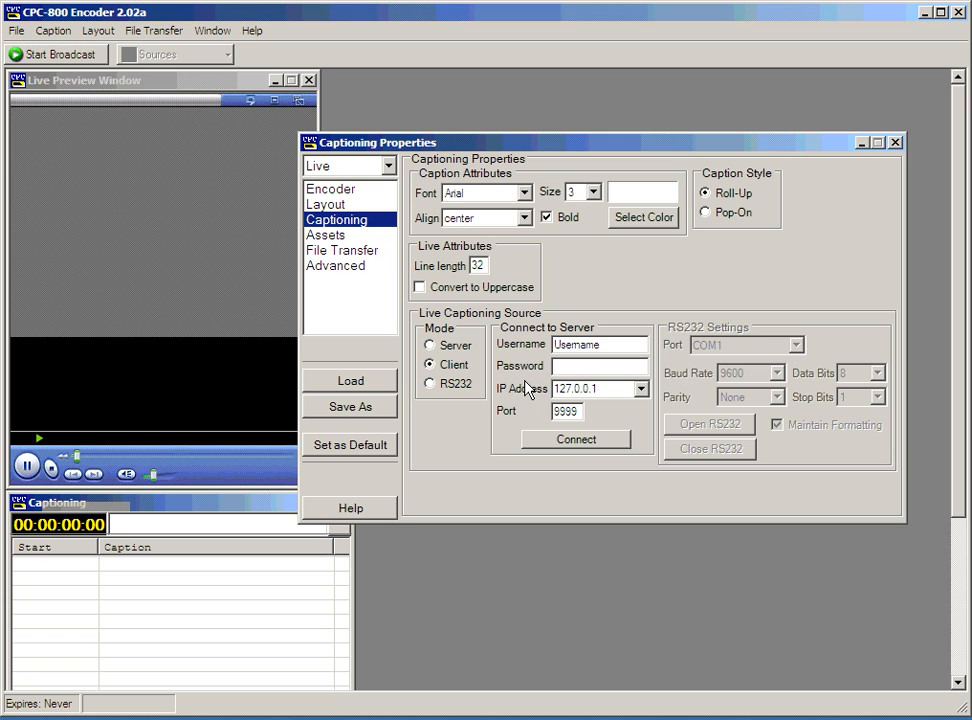
click(593, 192)
click(593, 192)
click(453, 369)
click(458, 388)
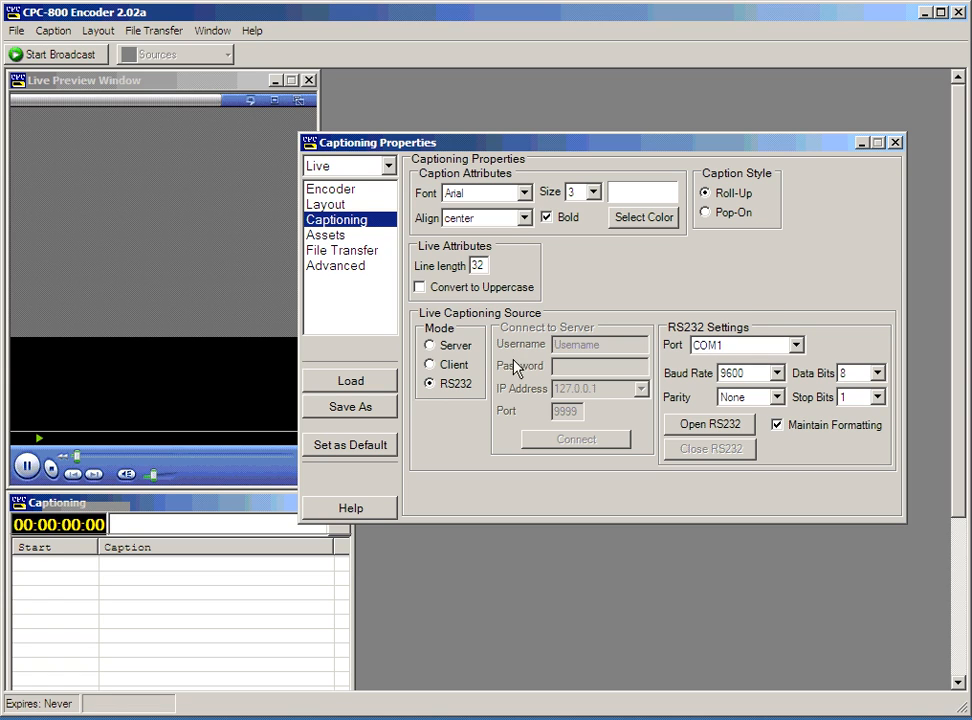
Open the RS232 caption connection on COM1, keep RS232 after trying Server, then view Assets.
click(765, 346)
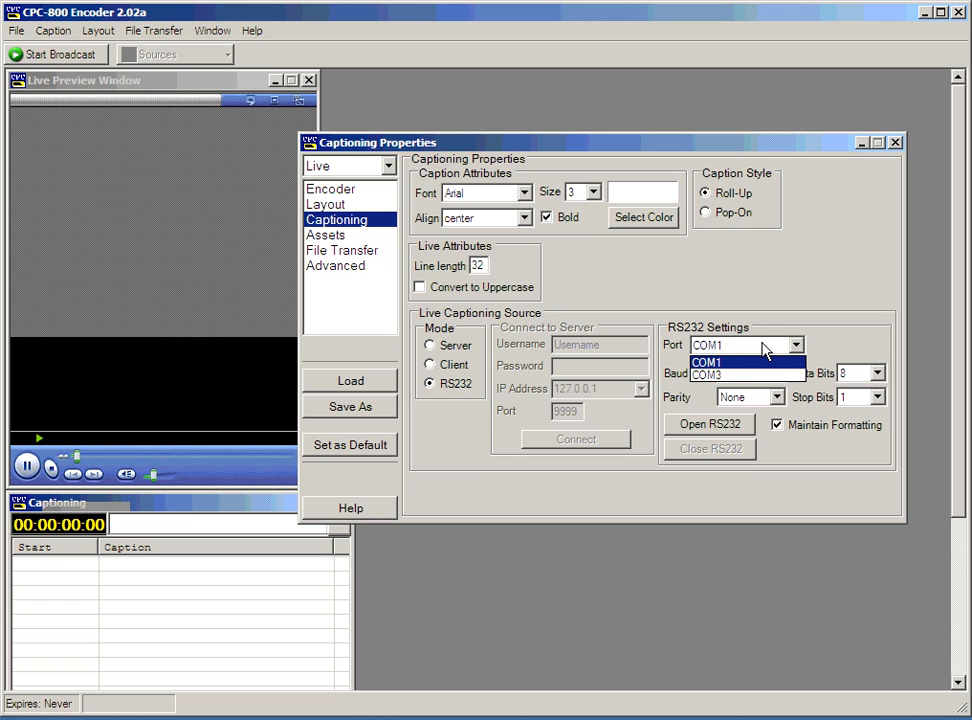
click(722, 363)
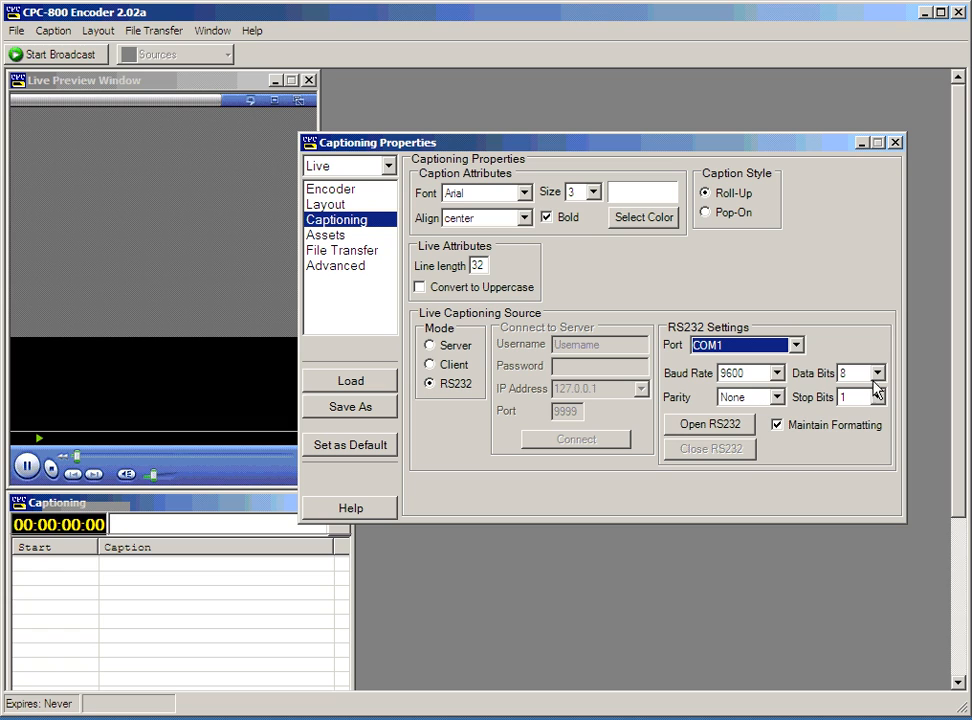
click(722, 424)
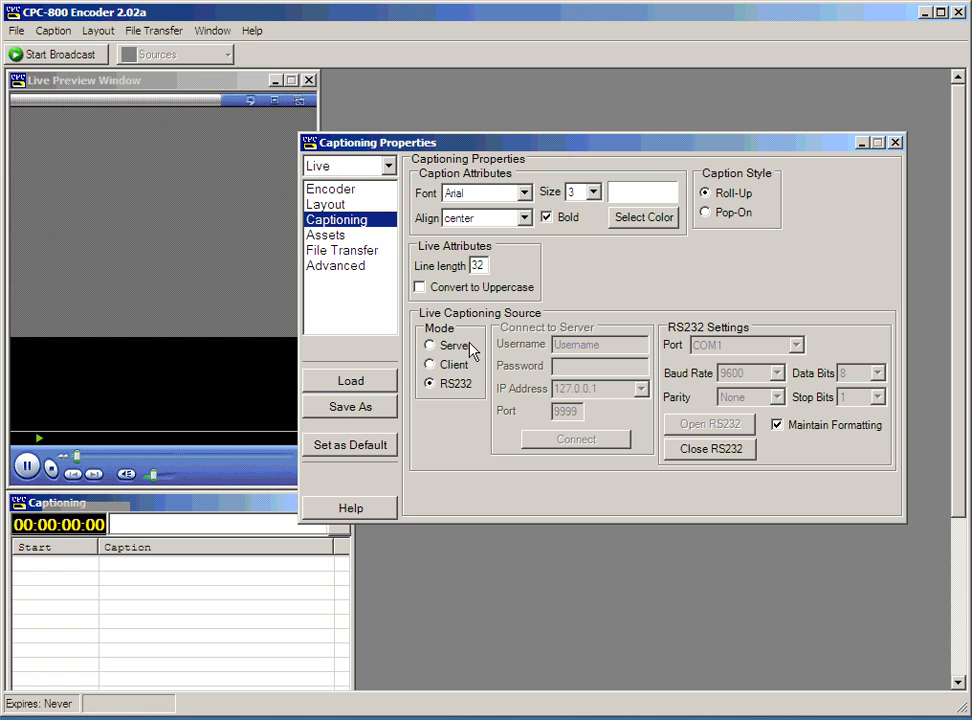
click(430, 345)
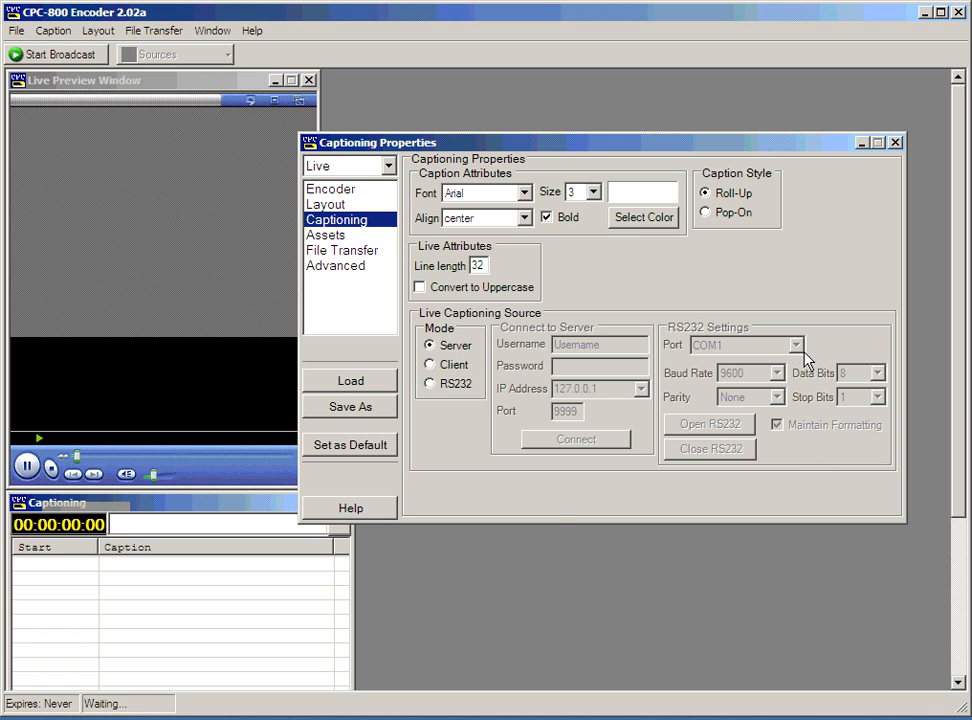
click(455, 385)
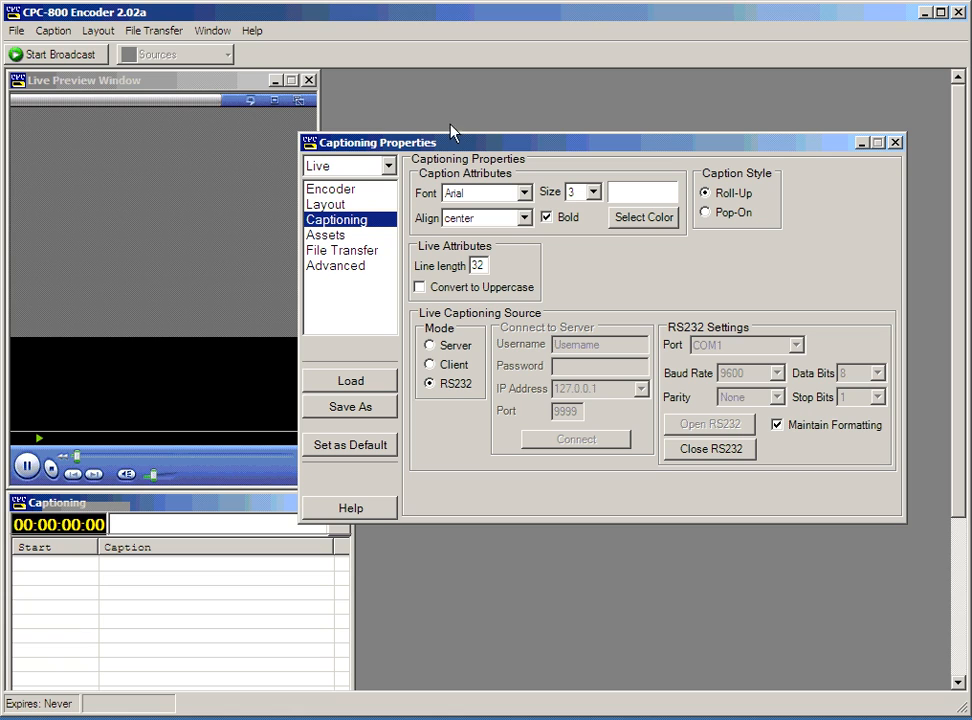
click(362, 236)
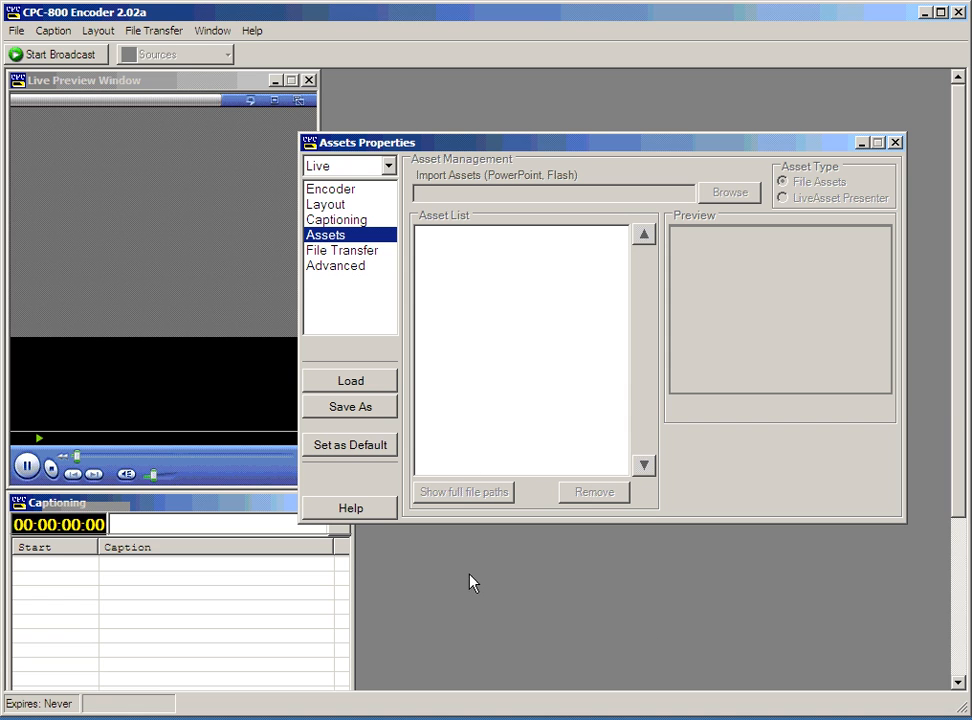
Switch the layout mode to Embedded HTML, then return to the Assets settings.
click(360, 207)
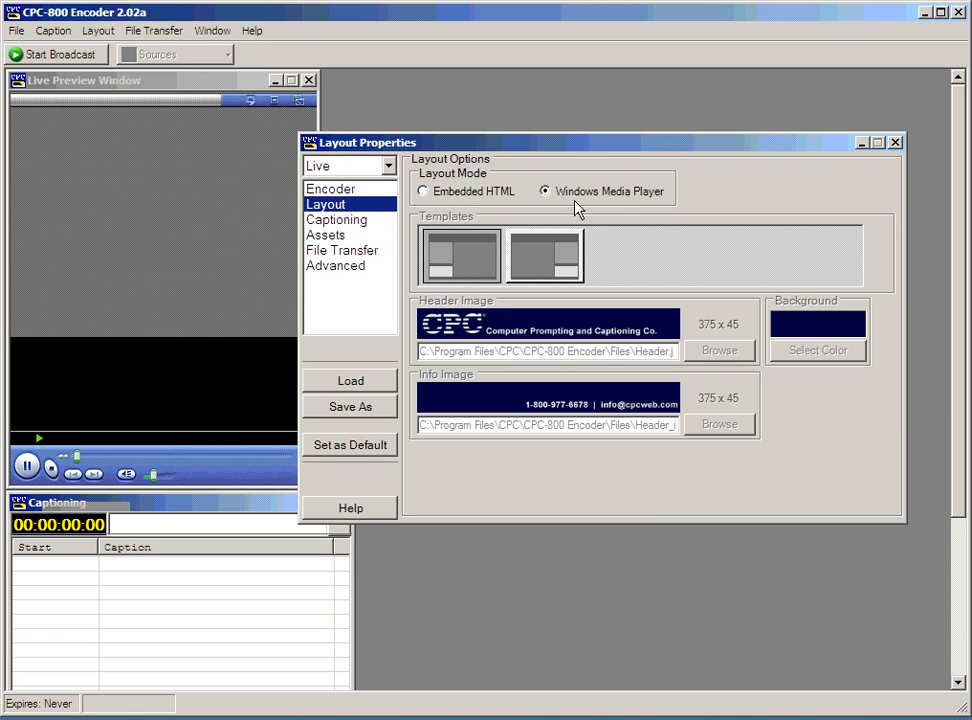
click(463, 191)
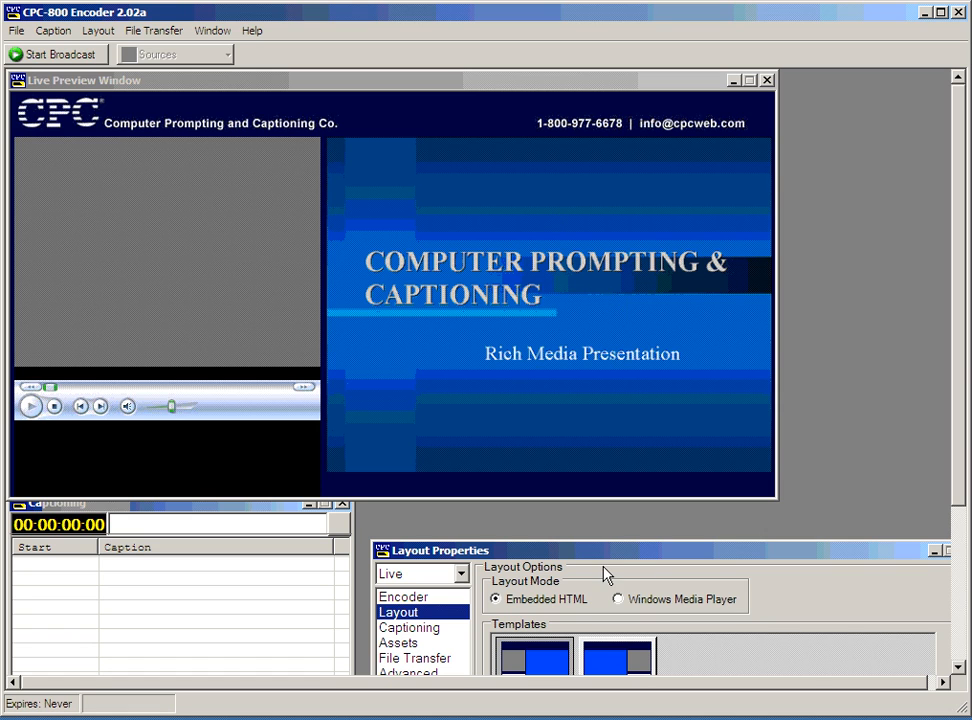
drag(604, 553, 560, 341)
click(390, 429)
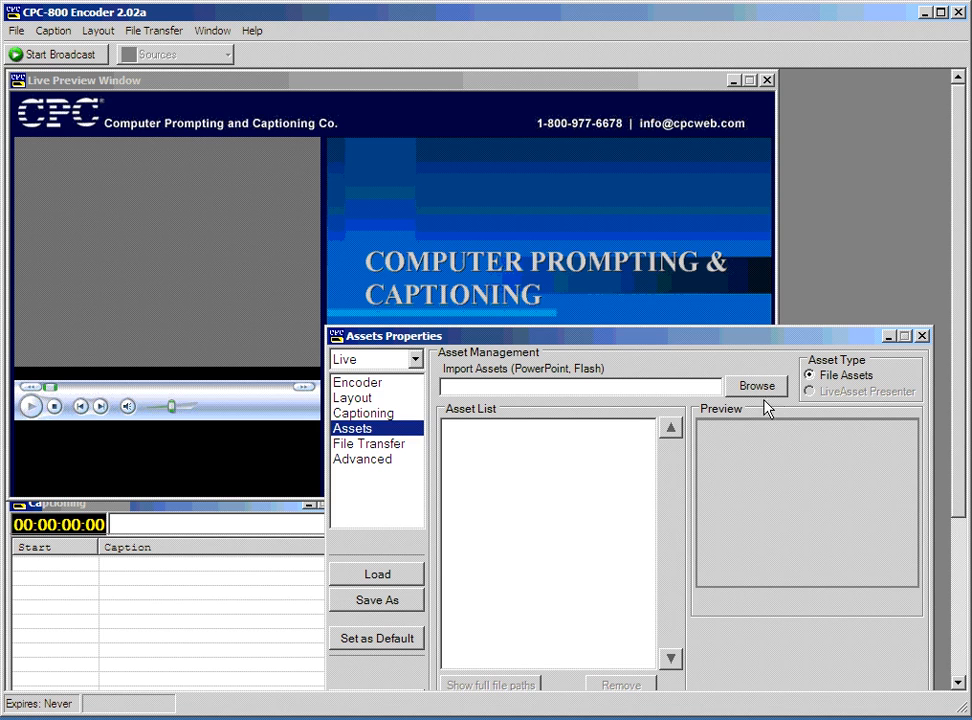
drag(705, 340, 690, 240)
Browse for a PowerPoint file, navigating through My Computer to the S: network drive.
click(716, 292)
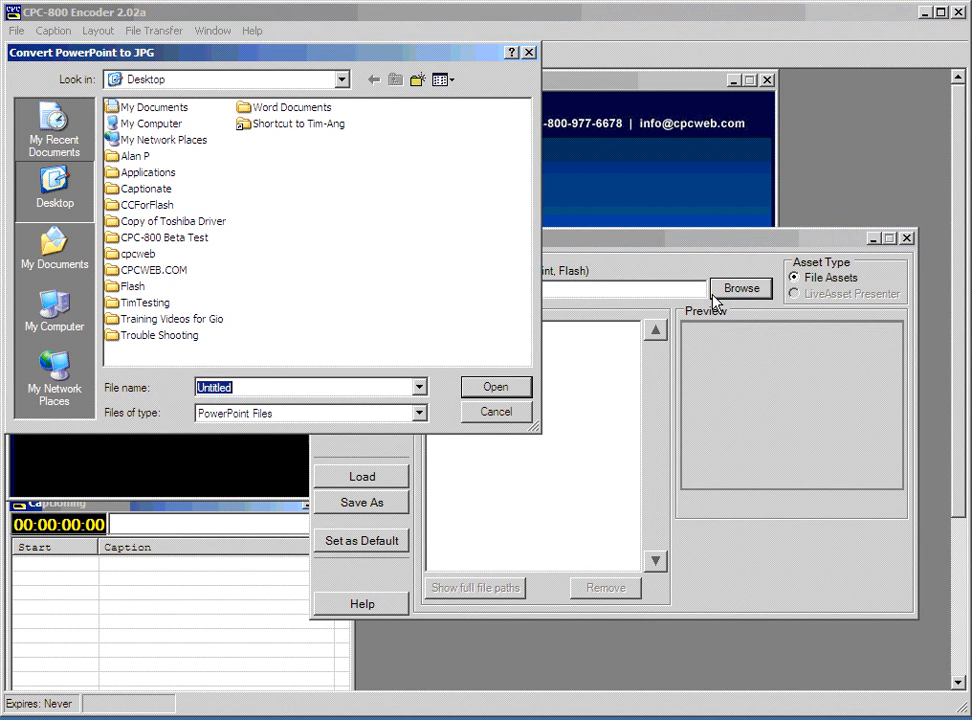
click(318, 414)
click(318, 414)
click(303, 258)
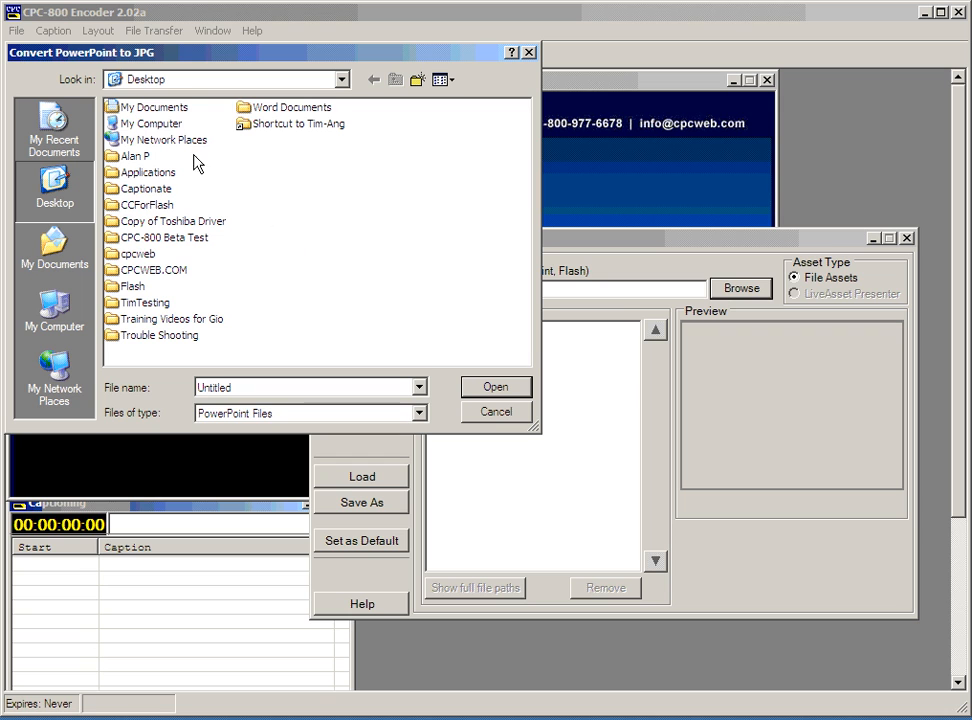
double_click(168, 114)
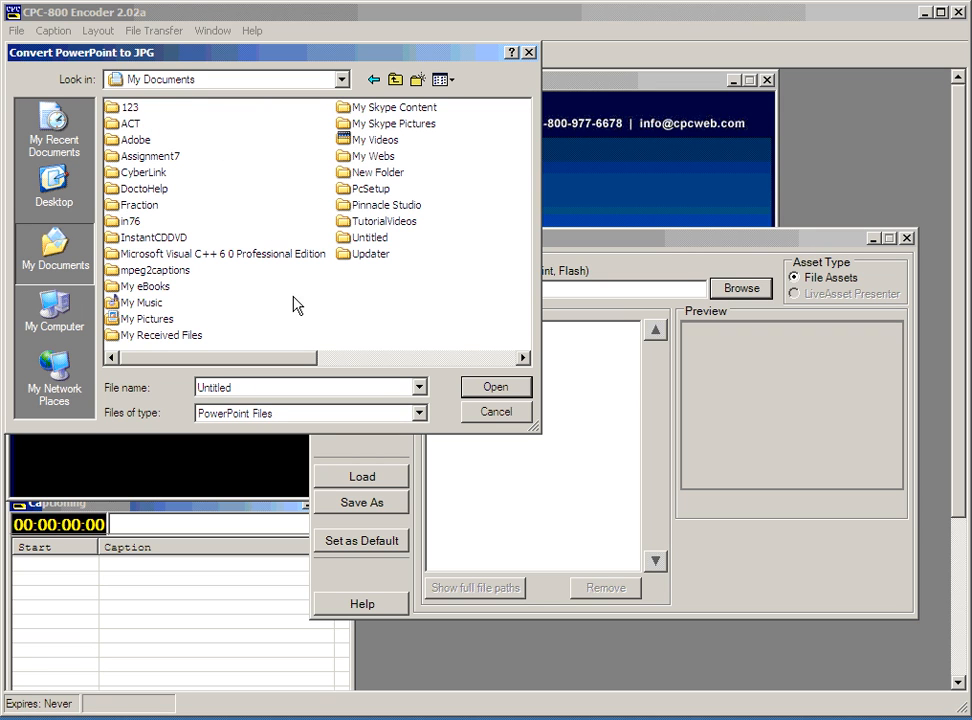
click(395, 80)
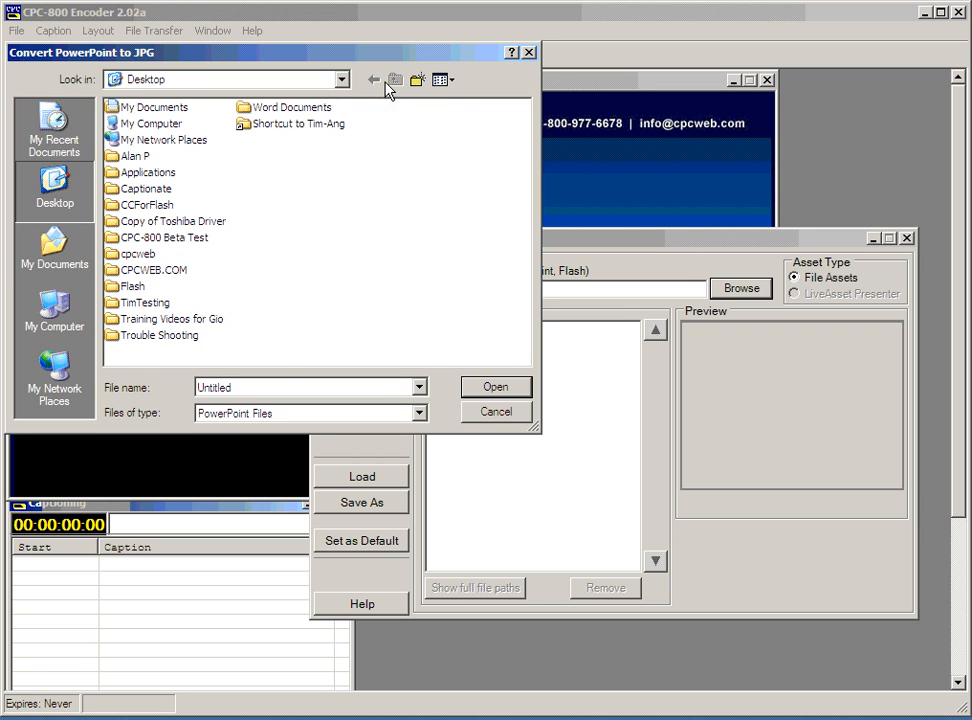
double_click(152, 124)
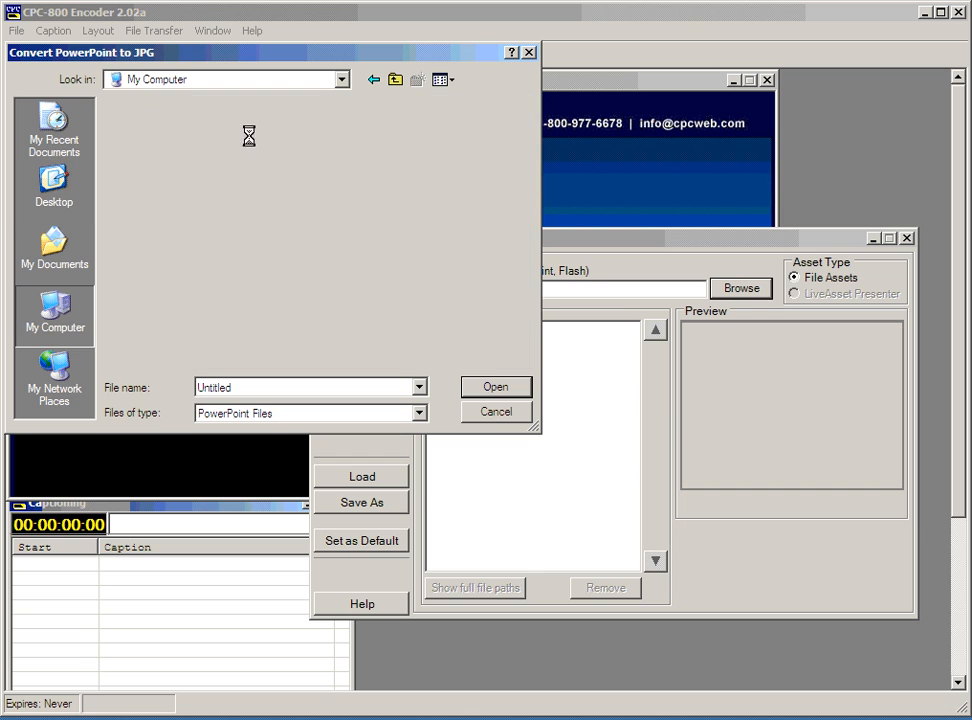
double_click(188, 253)
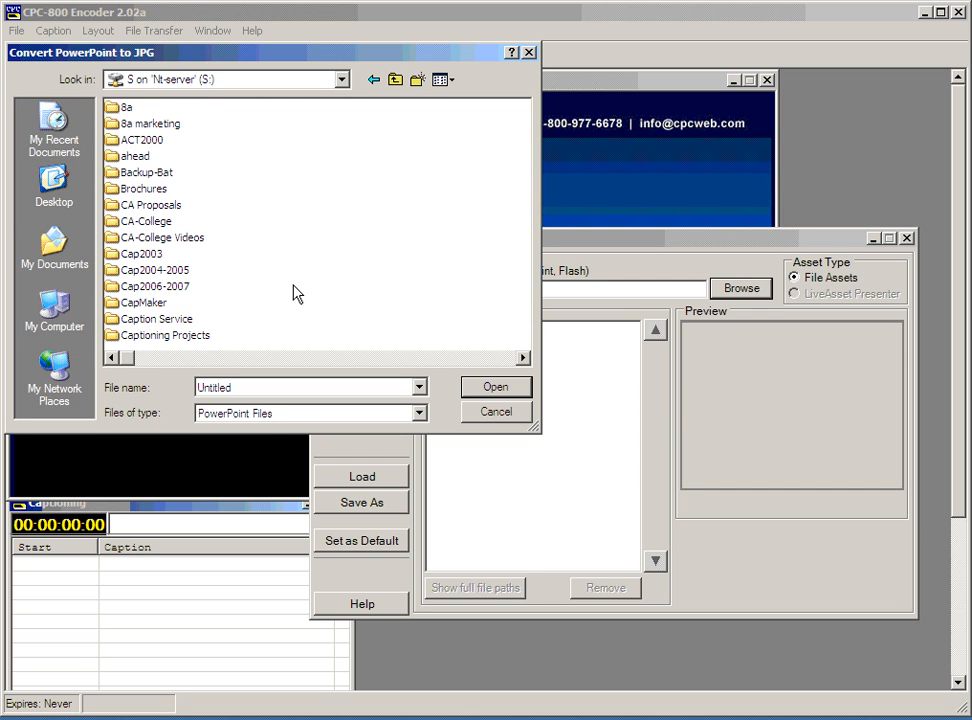
Search the Conventions, Govt-video-expo, Gsa and Conventions-NAB07 folders, then return to the S: root.
scroll(297, 293, down, 2)
double_click(158, 157)
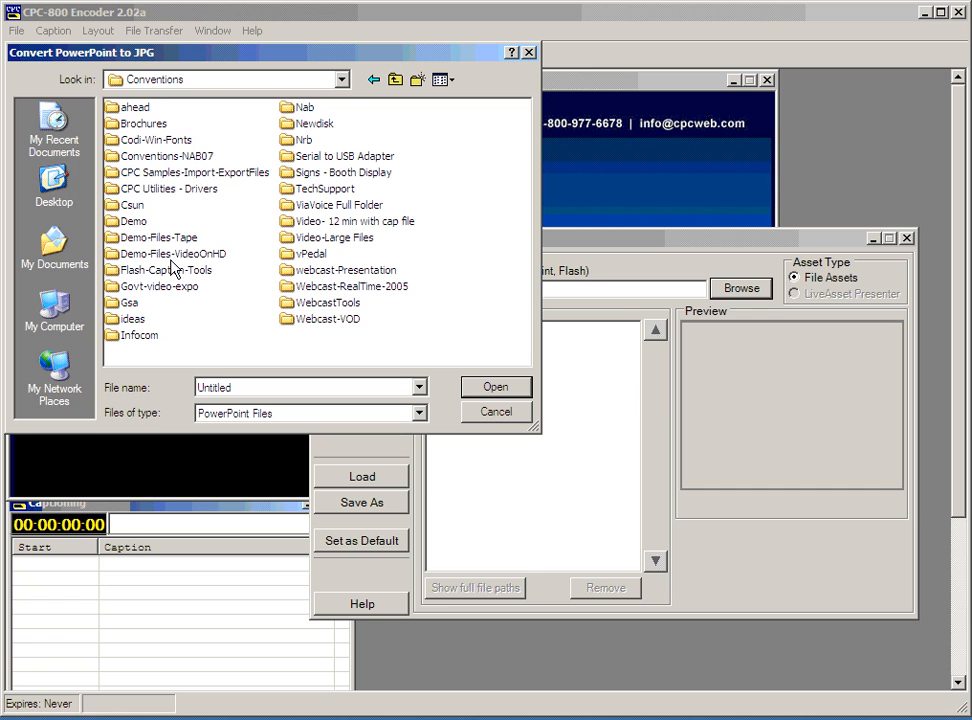
double_click(173, 290)
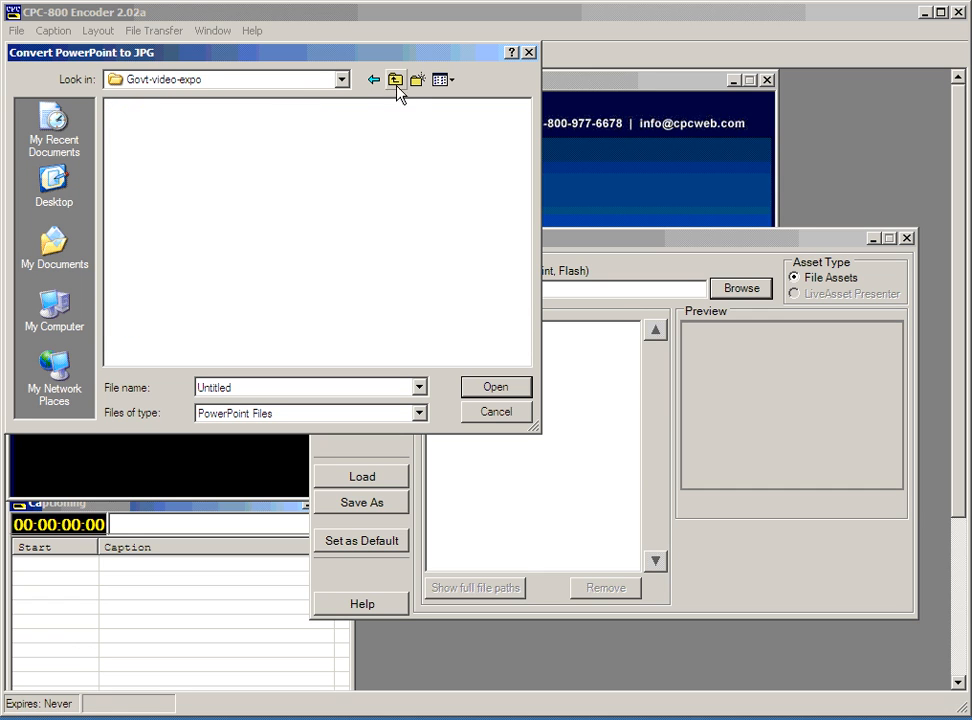
click(395, 80)
double_click(129, 302)
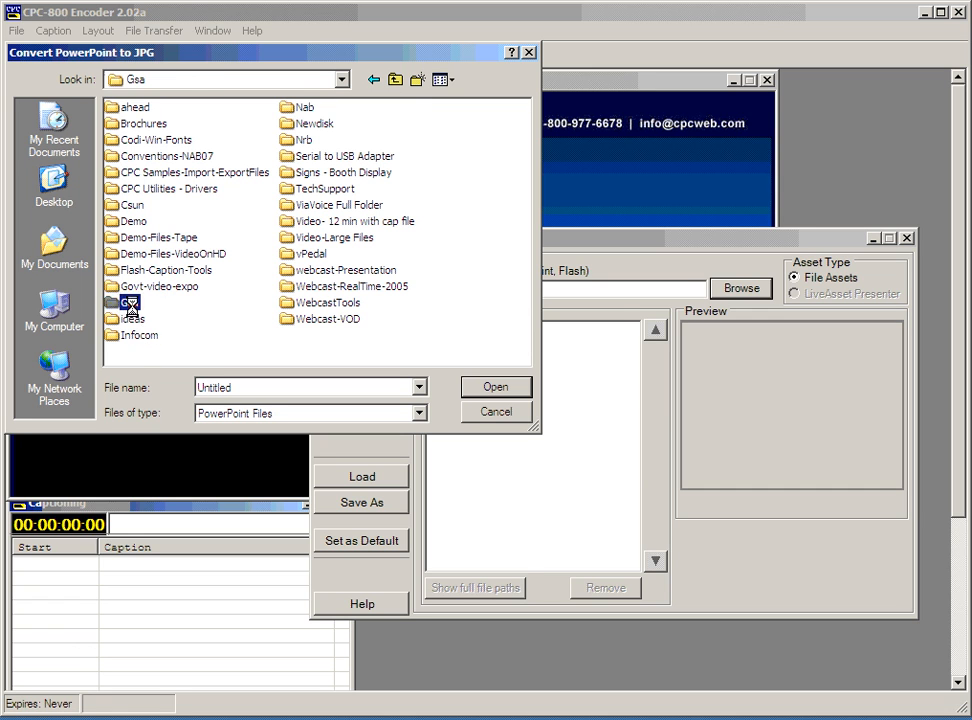
click(395, 80)
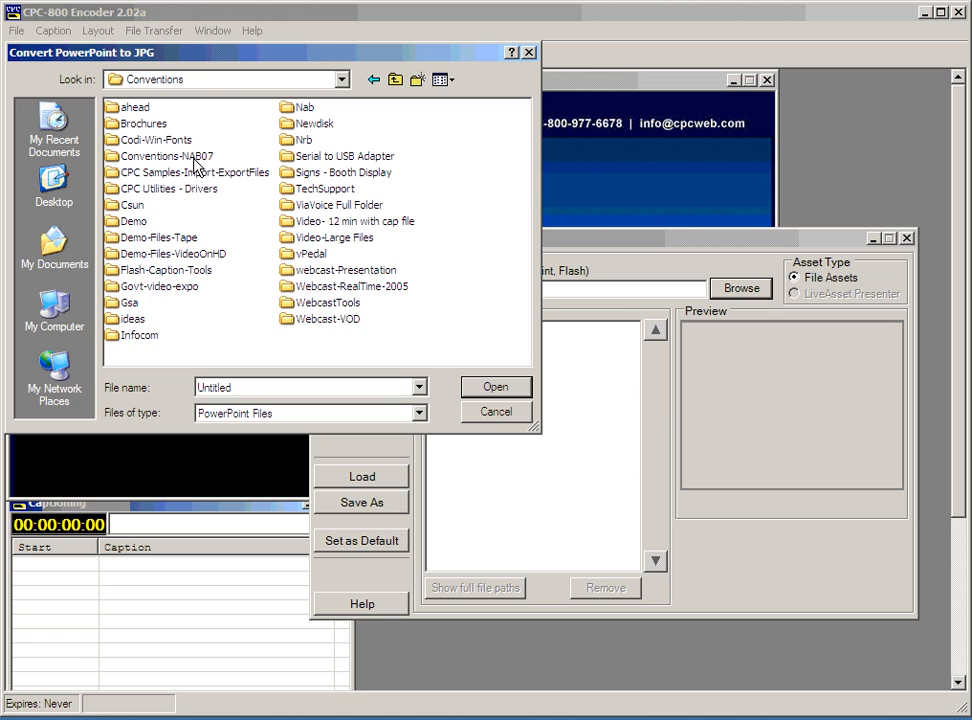
double_click(195, 157)
click(395, 80)
click(395, 80)
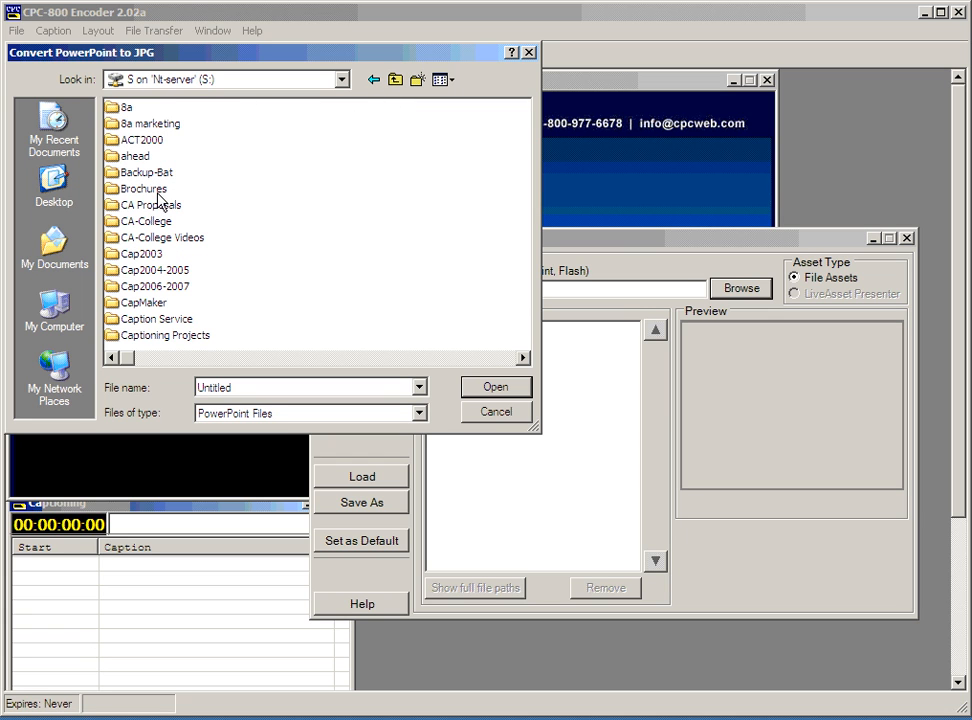
Check the ACT2000 and GOV-VID06 folders, then back out to the list of drives.
scroll(287, 277, down, 2)
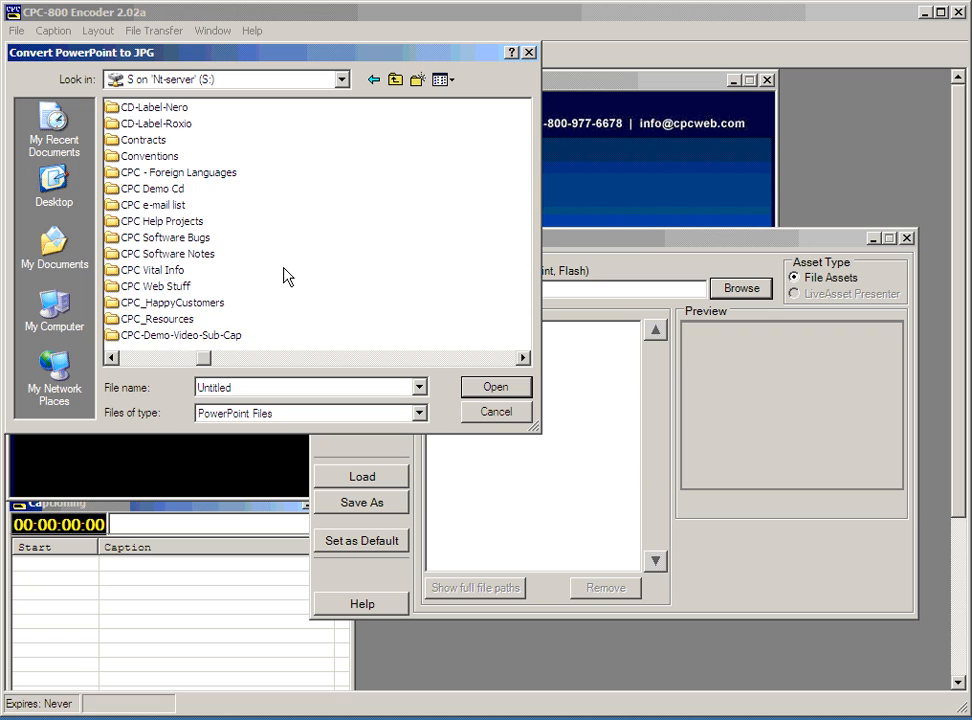
scroll(287, 277, down, 2)
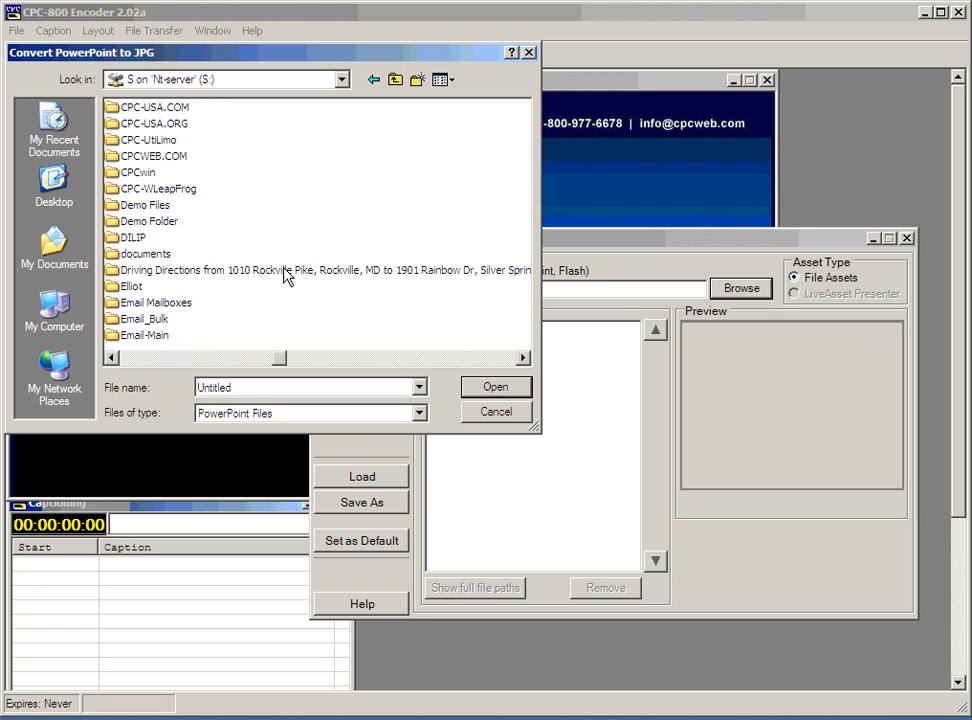
scroll(287, 277, down, 2)
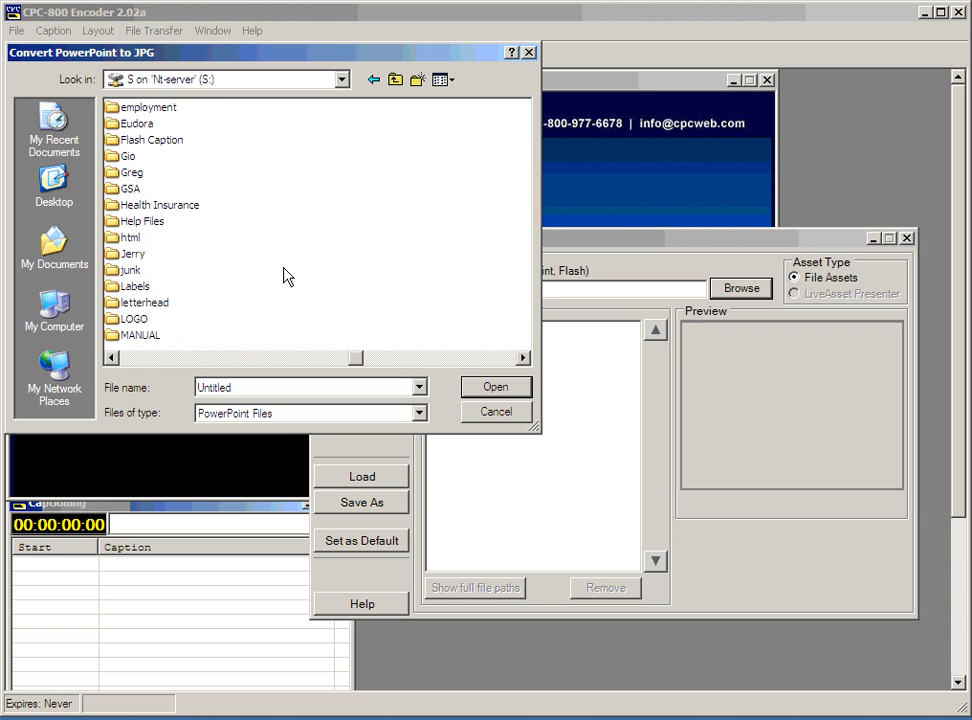
scroll(287, 277, down, 2)
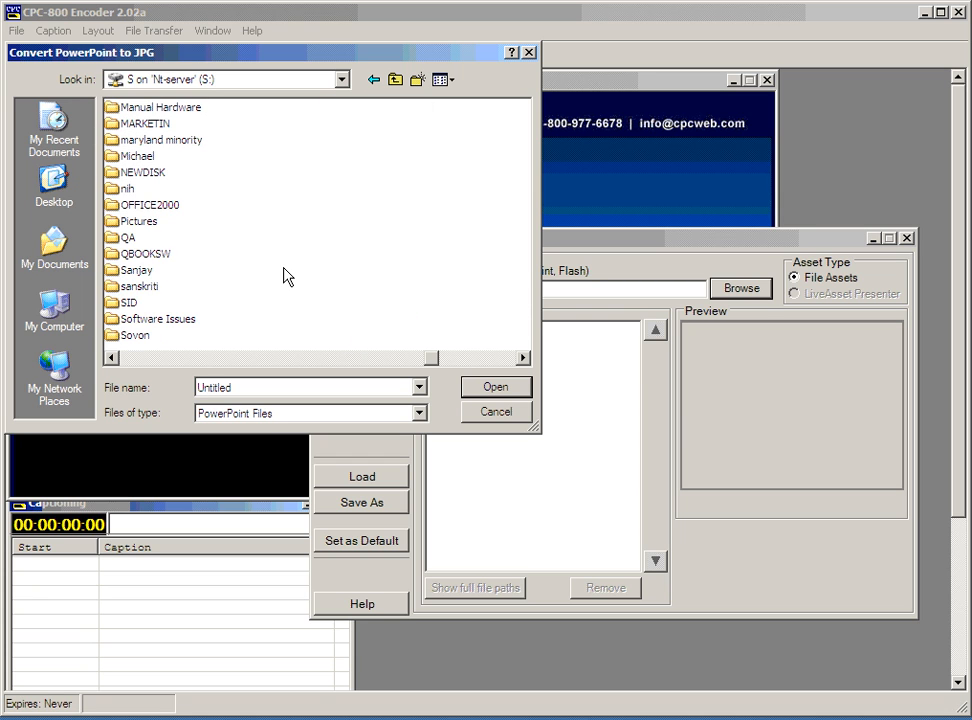
scroll(284, 276, up, 4)
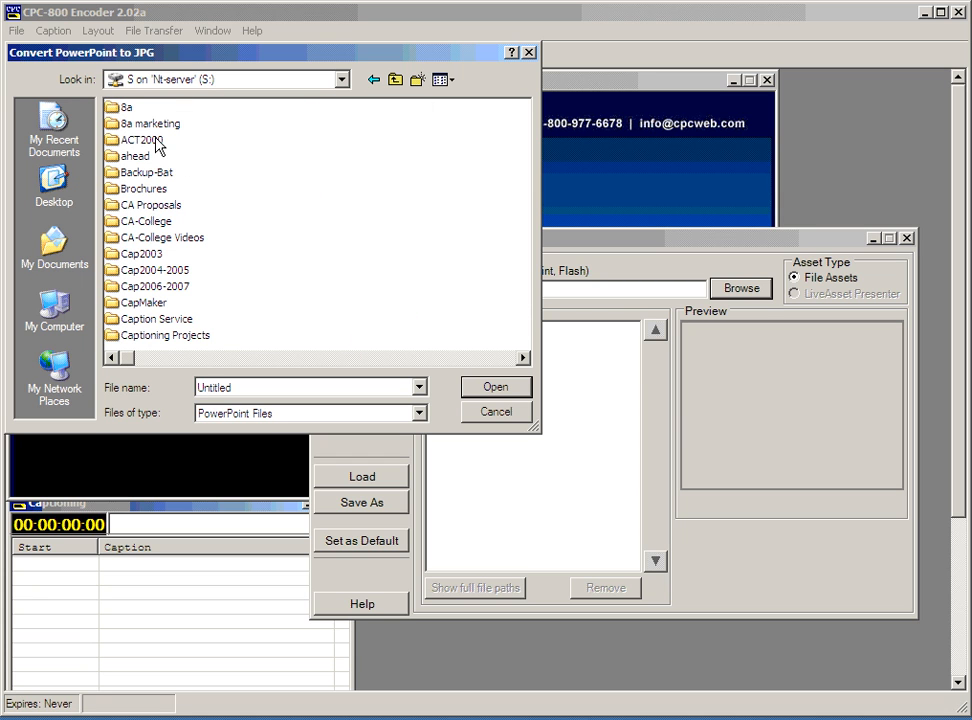
double_click(152, 140)
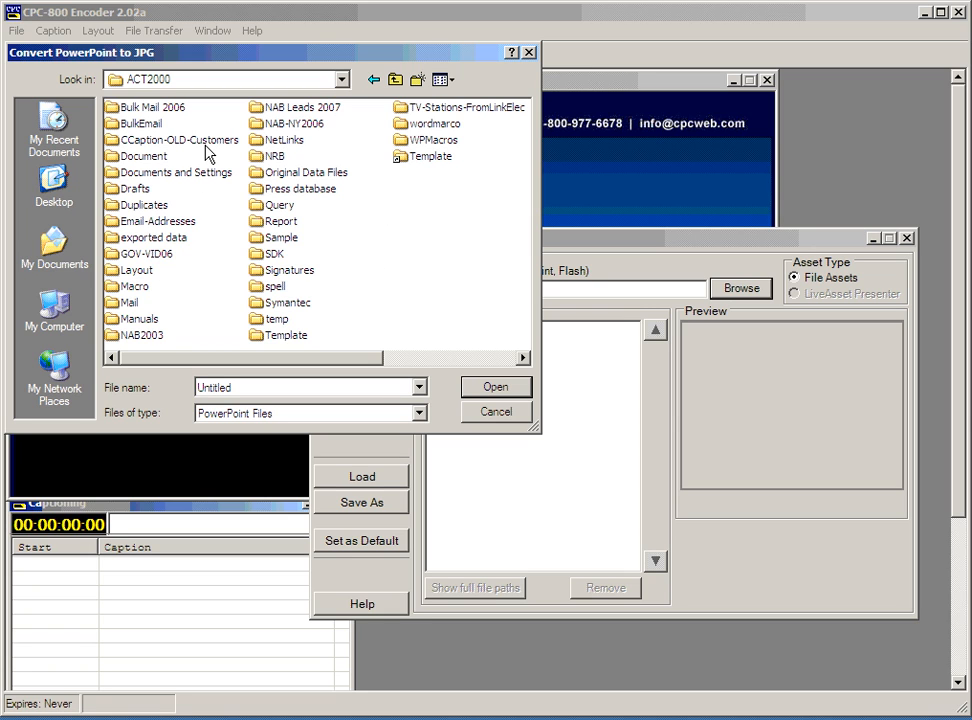
double_click(148, 255)
click(396, 79)
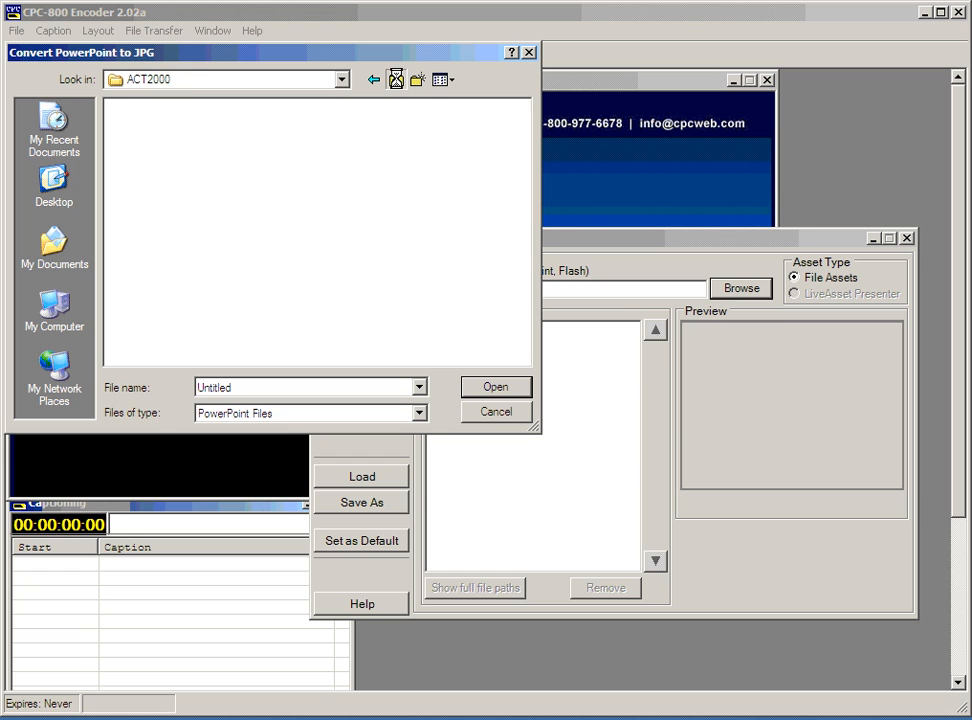
click(396, 79)
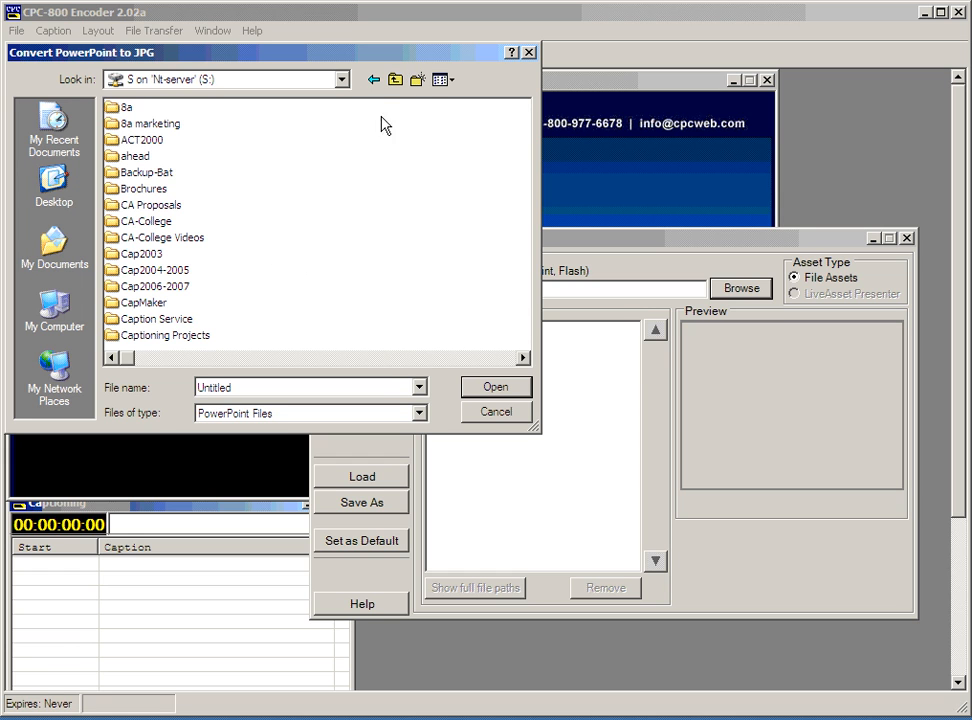
click(397, 80)
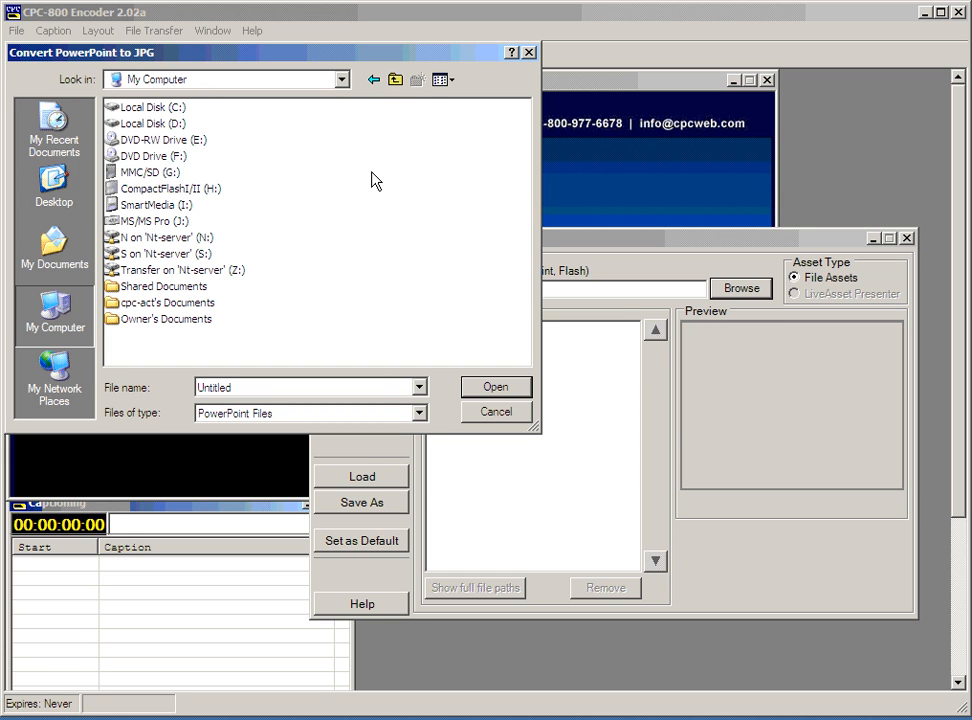
double_click(167, 255)
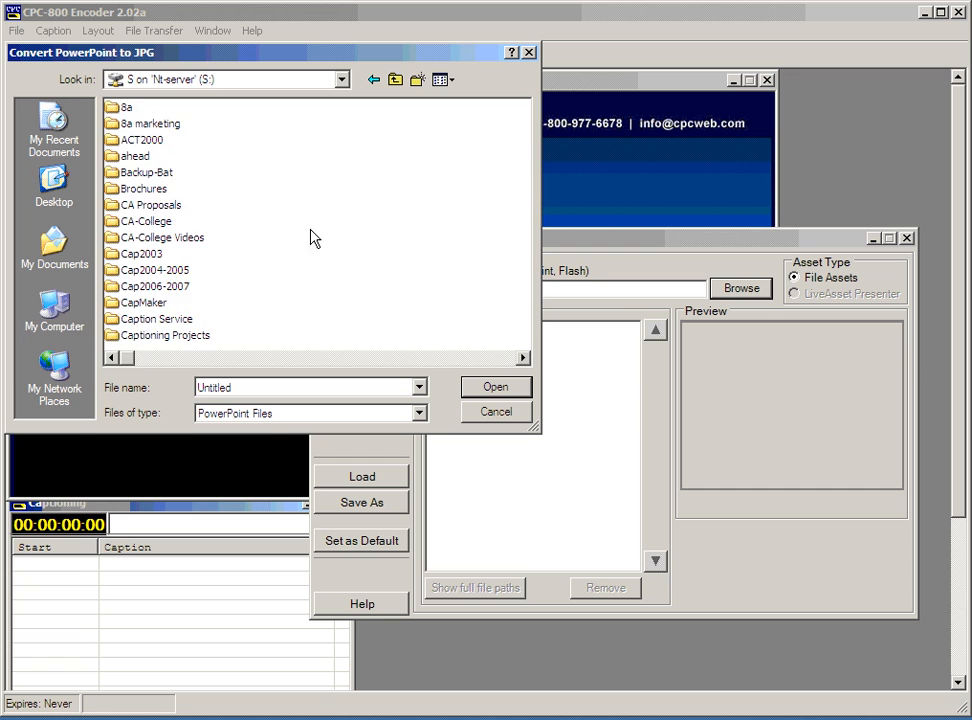
scroll(312, 238, down, 10)
scroll(280, 335, down, 3)
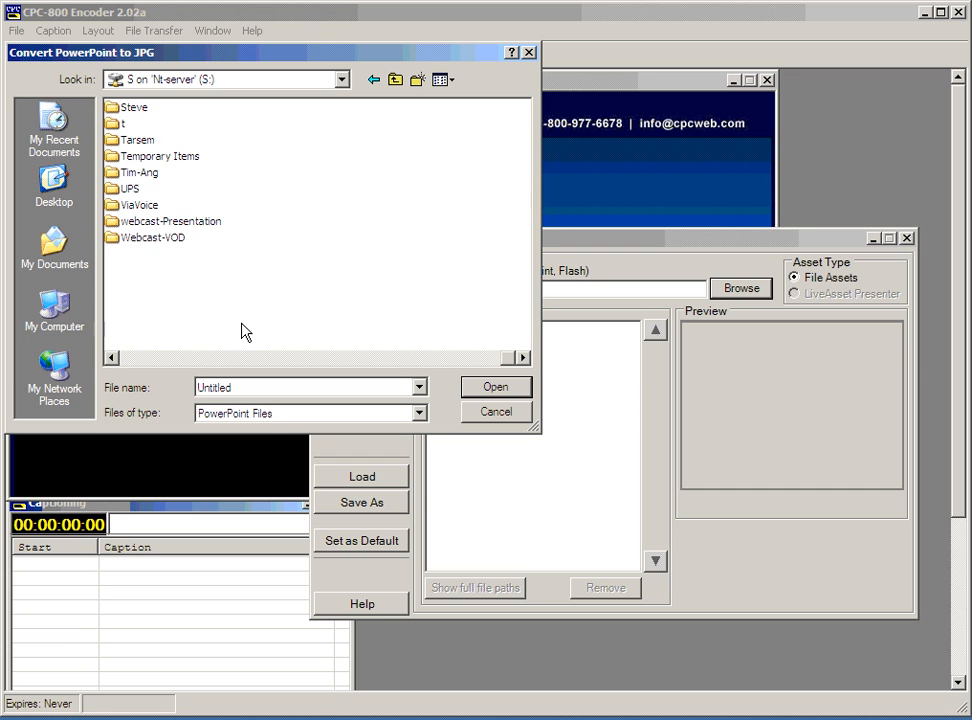
double_click(160, 184)
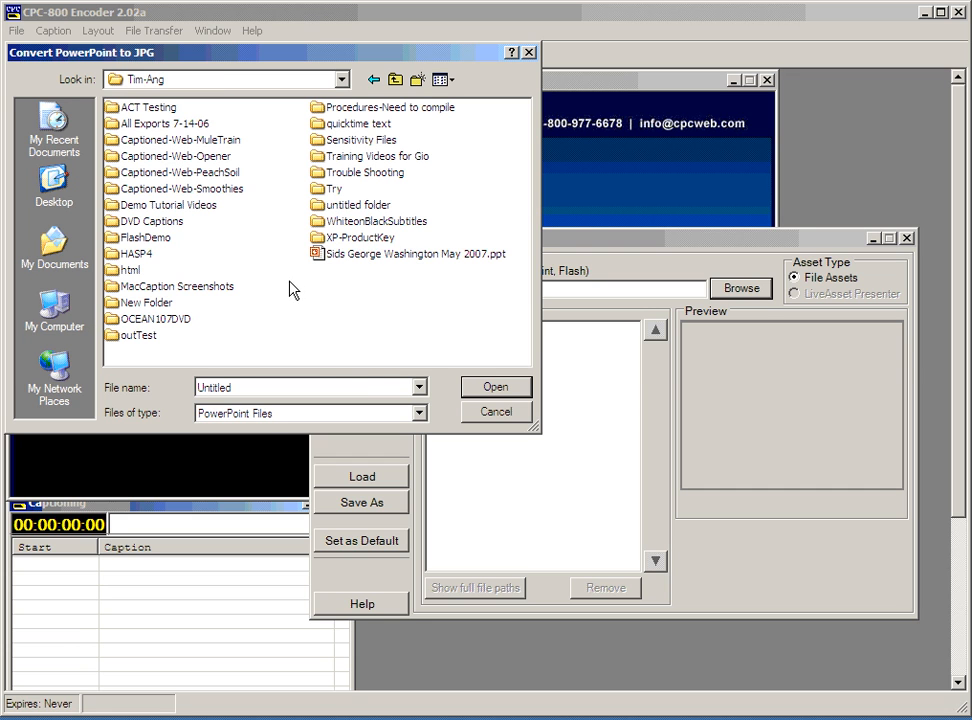
click(380, 254)
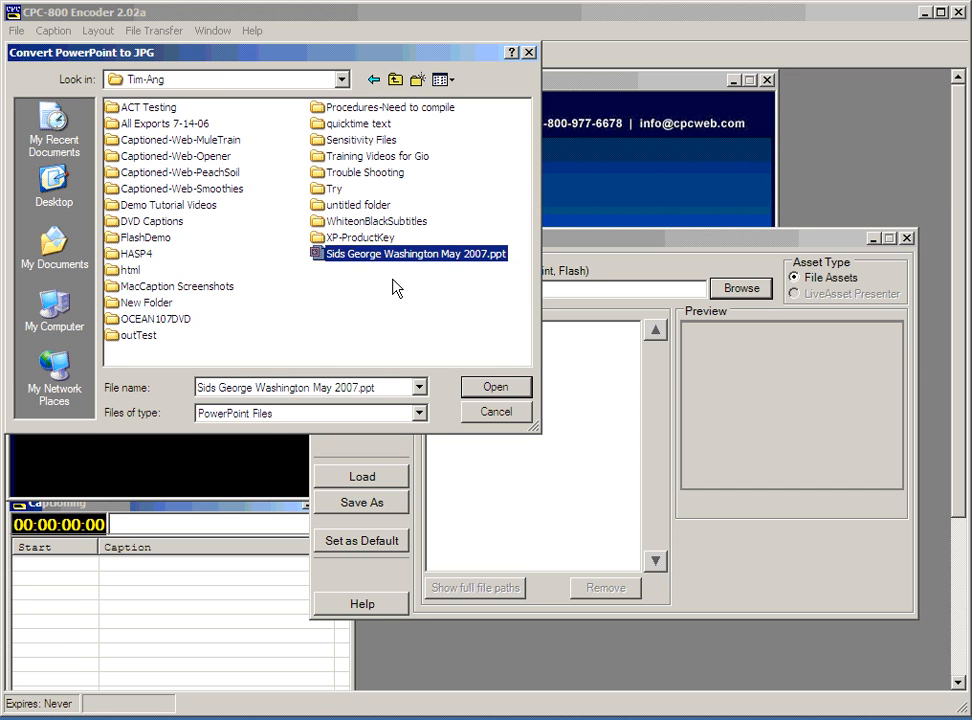
Import the George Washington slideshow as JPG slides and step through the asset list.
click(497, 392)
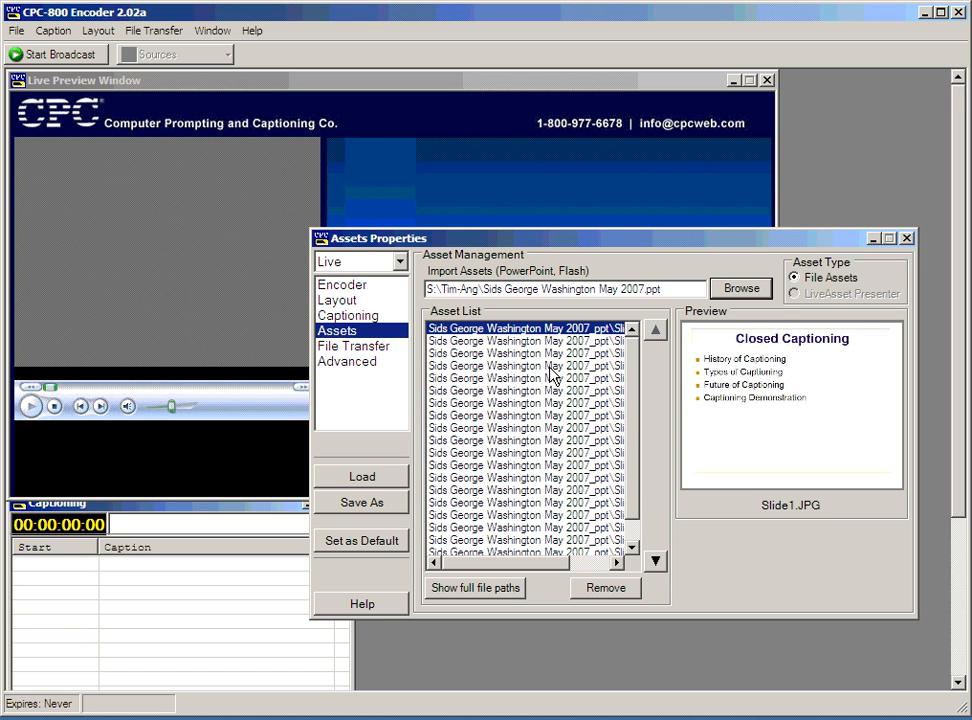
click(617, 562)
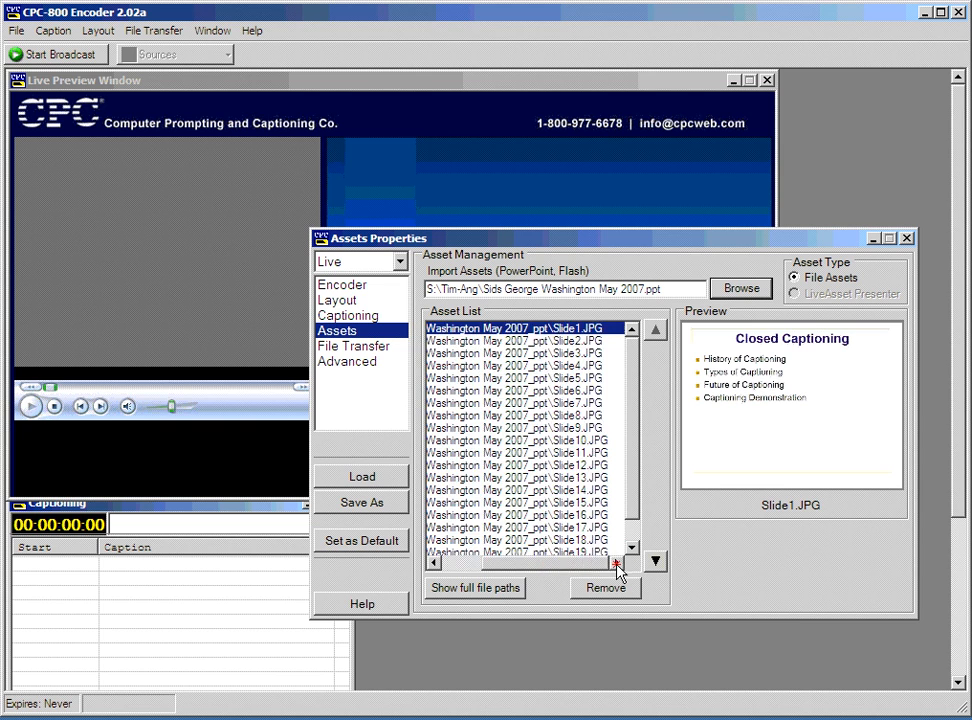
click(434, 562)
key(Down)
key(Down)
key(Down)
key(Down)
key(Down)
key(Down)
key(Down)
key(Down)
key(Down)
key(Down)
key(Down)
key(Down)
key(Down)
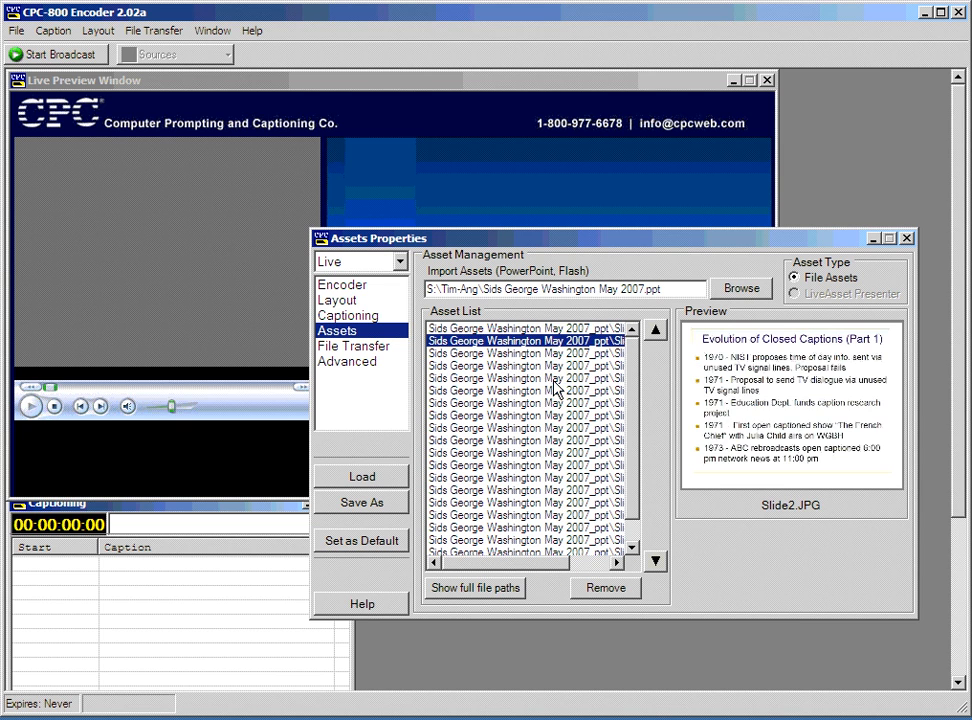
Preview several imported slides, including Slide10 and Slide7, then return to Layout.
click(522, 537)
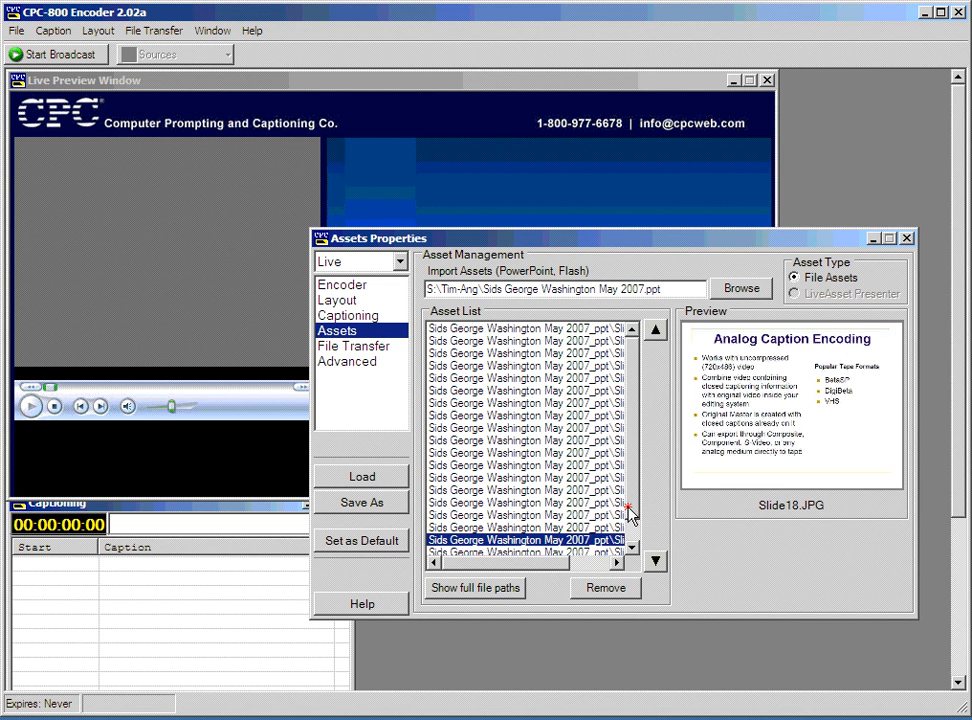
click(527, 330)
click(550, 390)
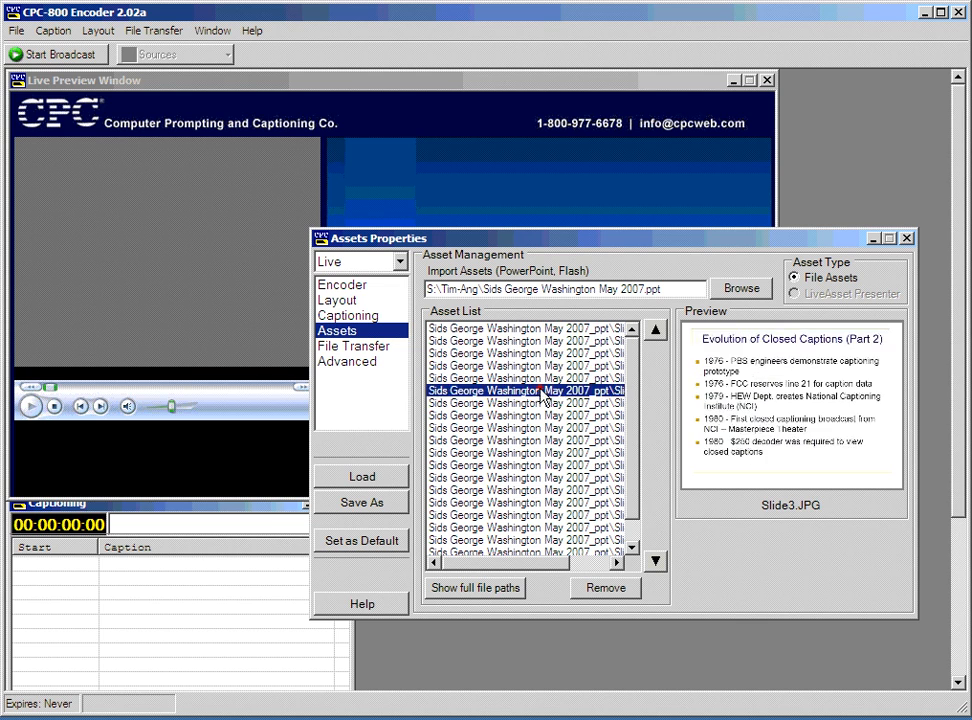
click(473, 493)
click(492, 403)
click(350, 301)
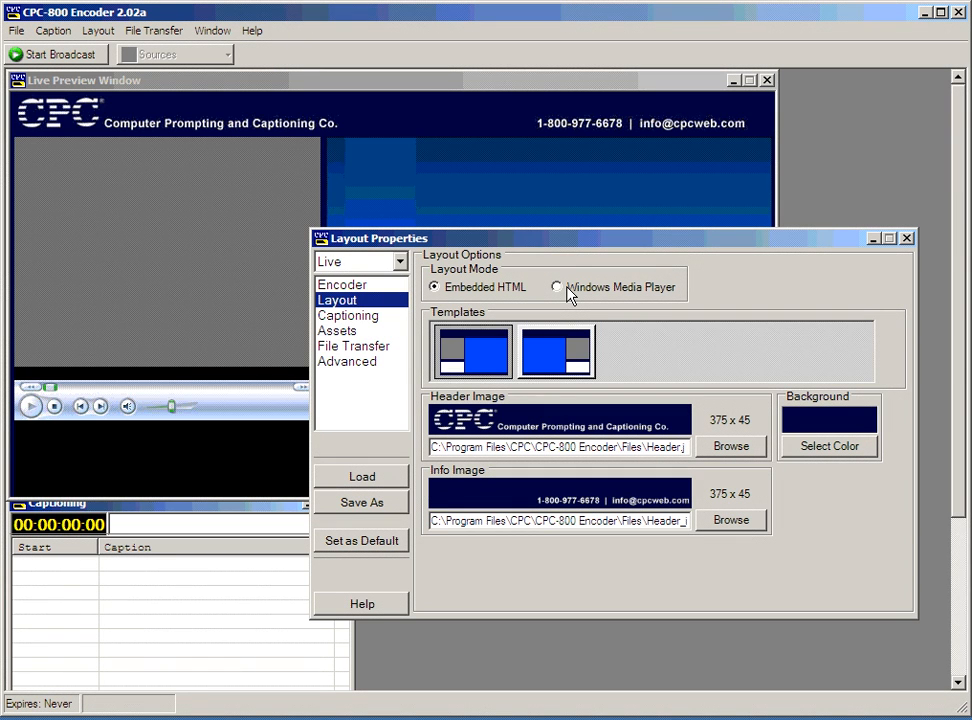
Show the File Transfer settings and reposition their window to uncover the live preview.
click(340, 331)
click(352, 346)
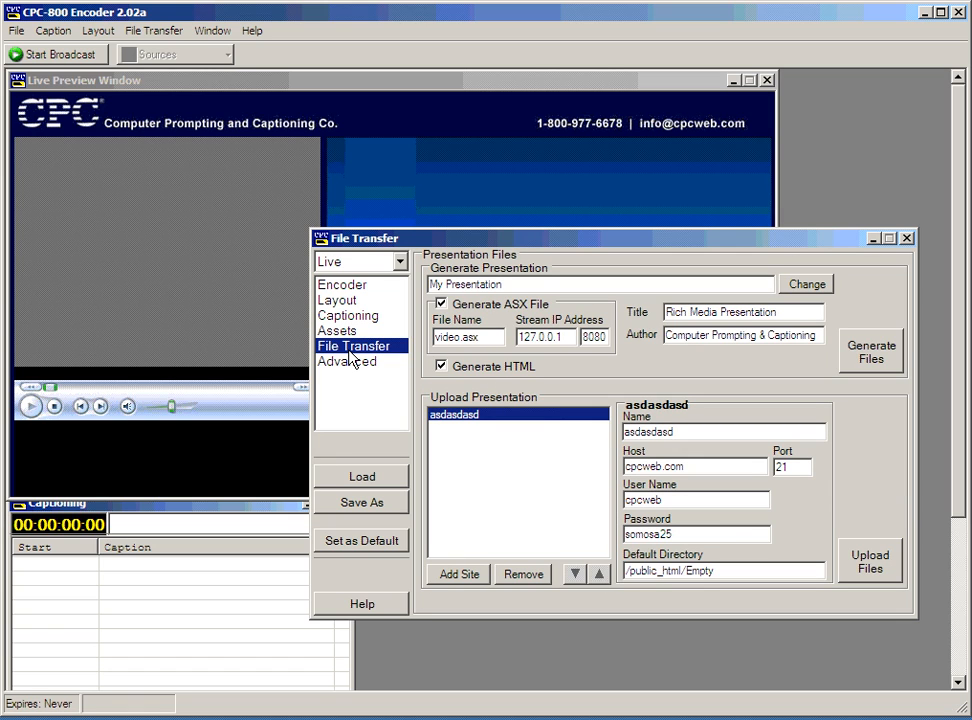
click(358, 331)
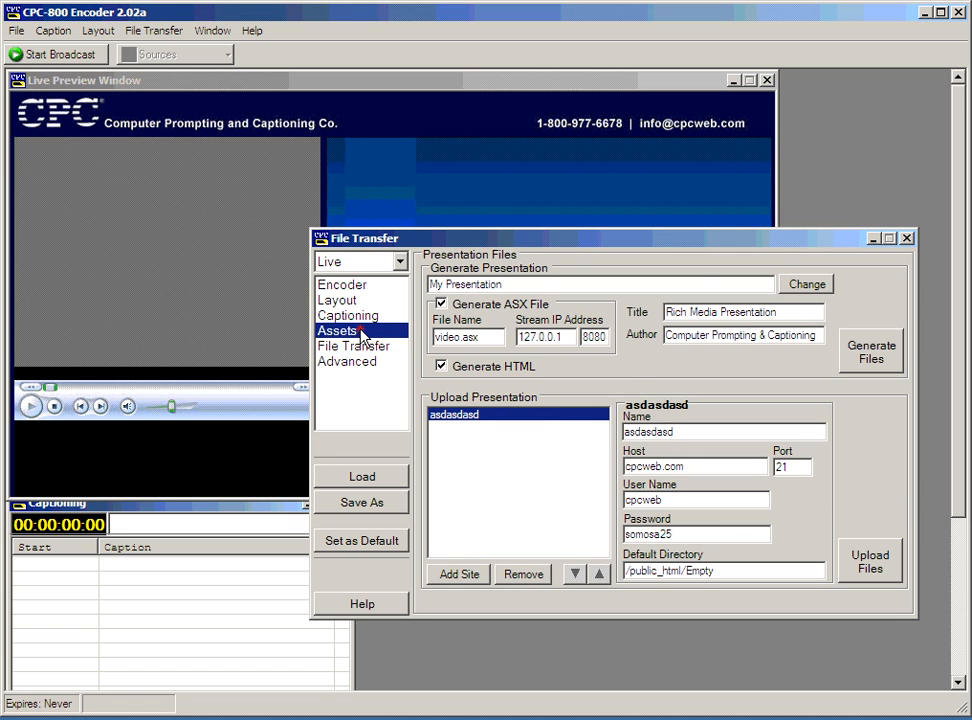
click(370, 345)
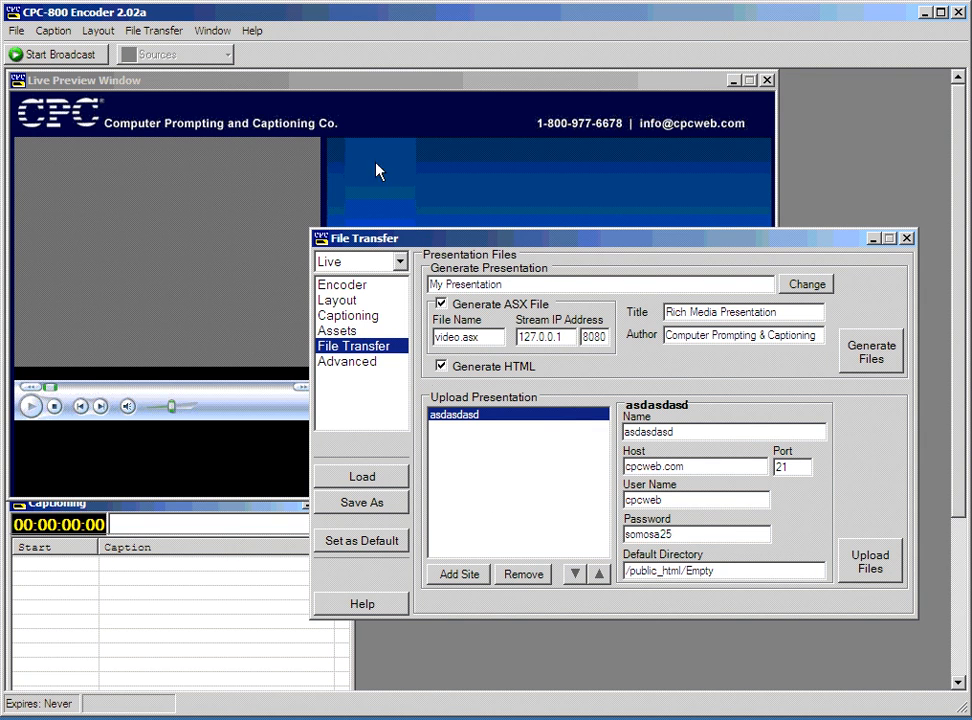
drag(443, 243, 286, 437)
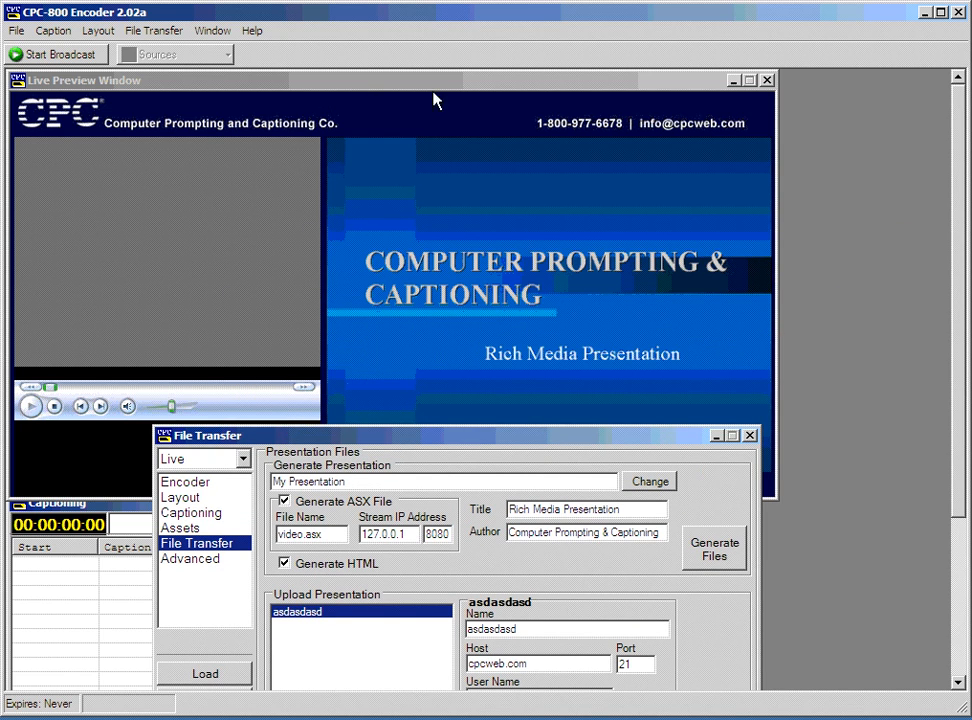
drag(404, 438, 476, 137)
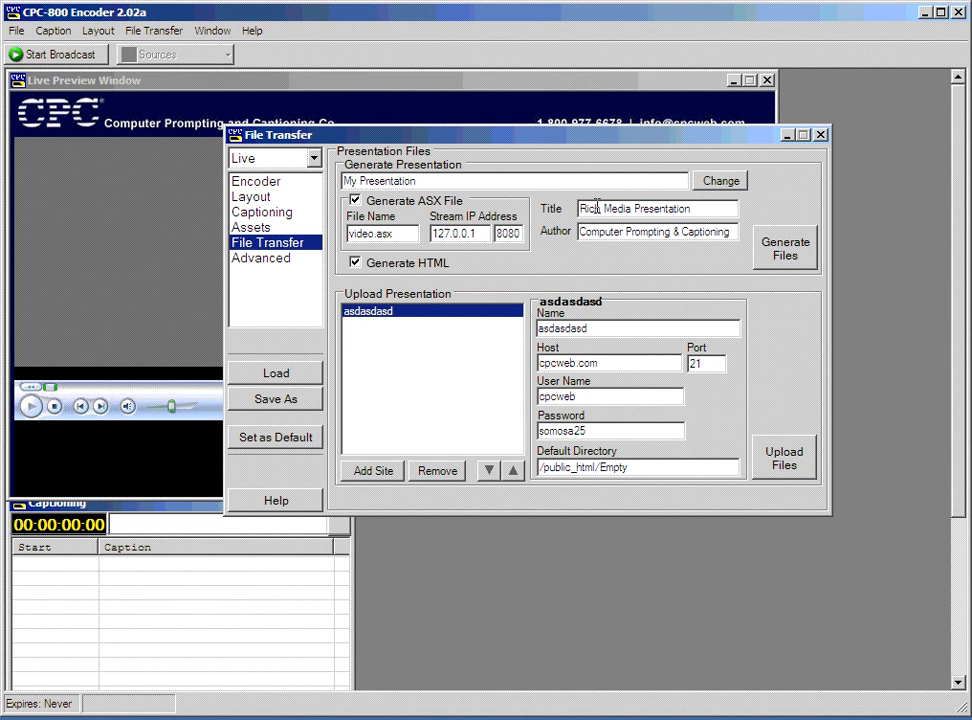
Browse for a different presentation output folder, then cancel to keep the current one.
click(720, 180)
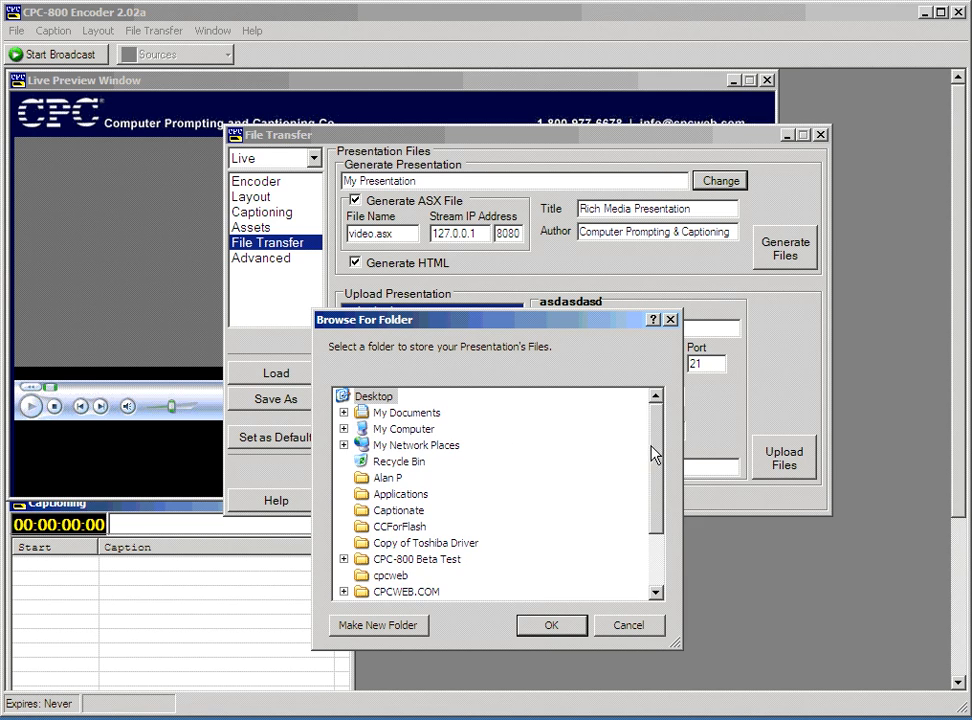
scroll(651, 451, down, 2)
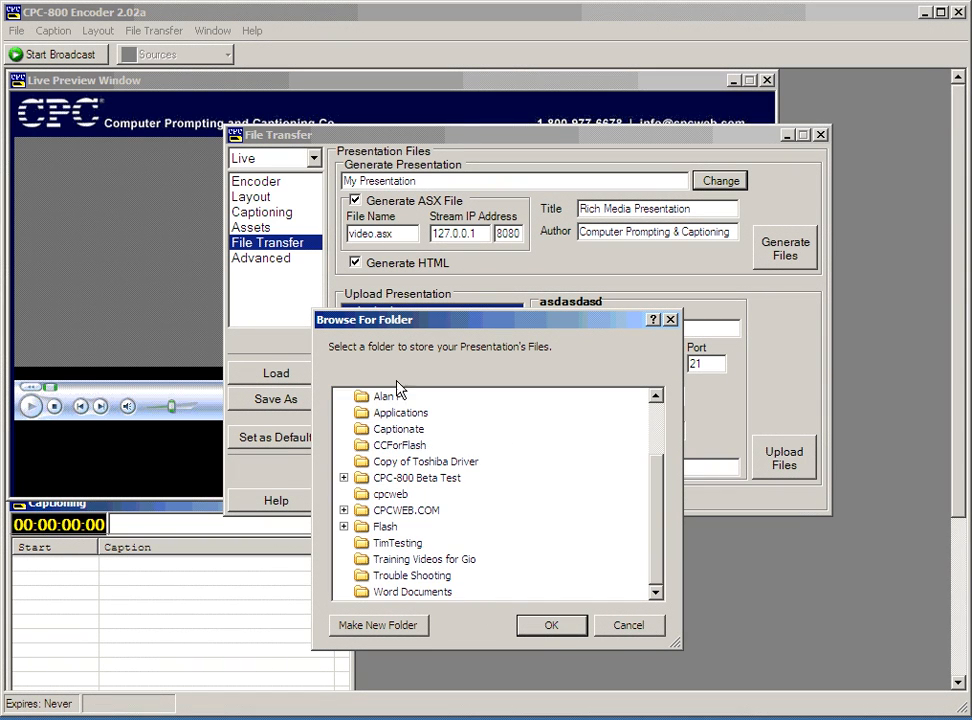
click(629, 625)
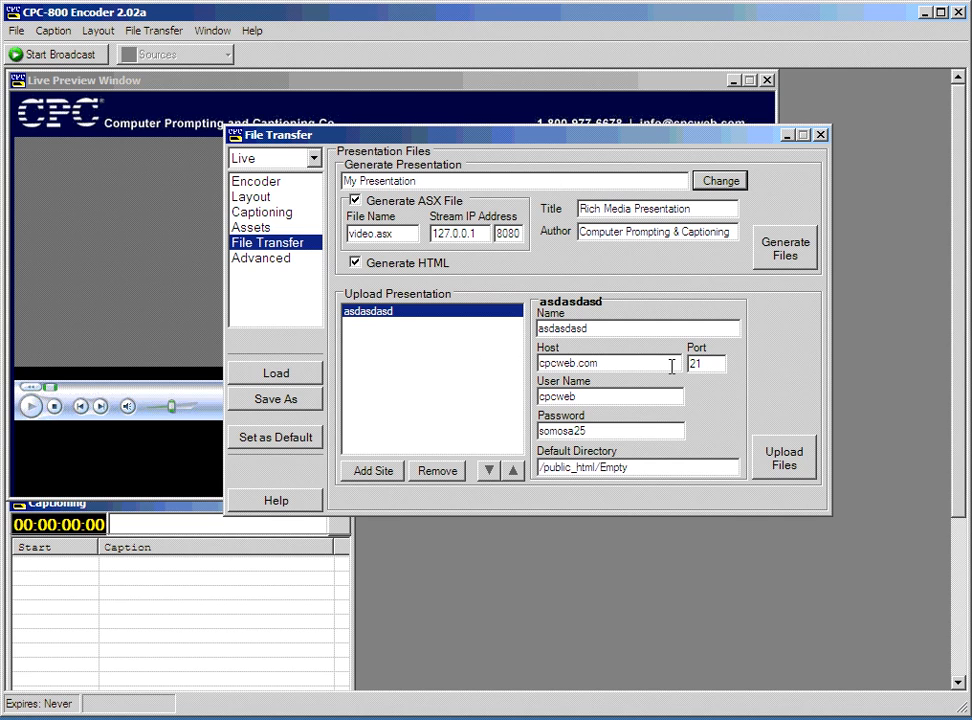
Upload the presentation, agreeing to generate the HTML pages, header images and video.asx first.
click(663, 329)
click(780, 476)
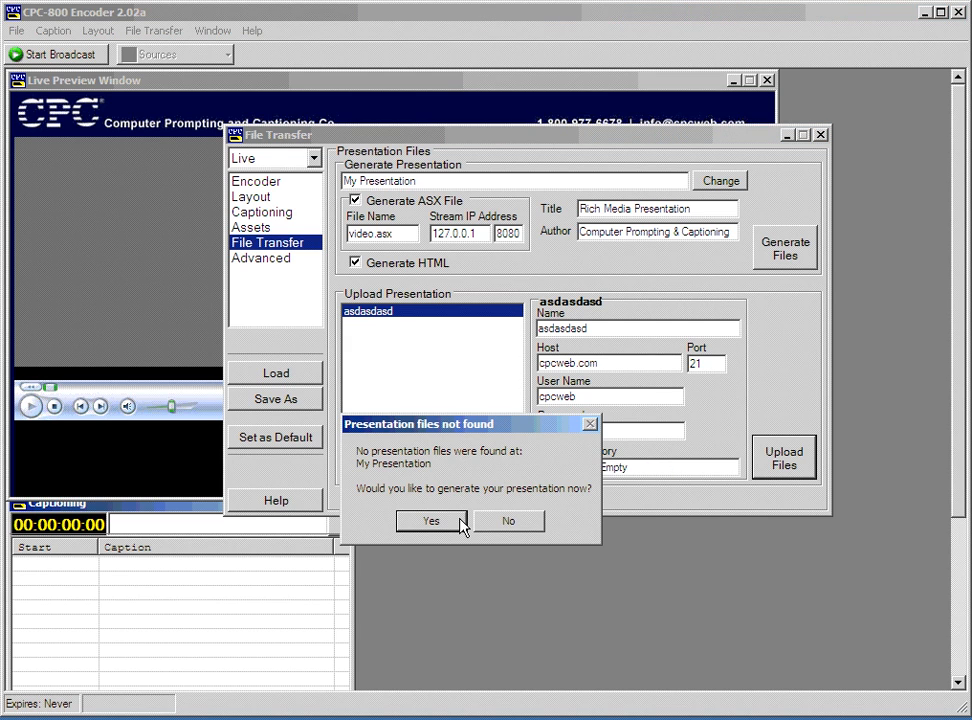
click(445, 524)
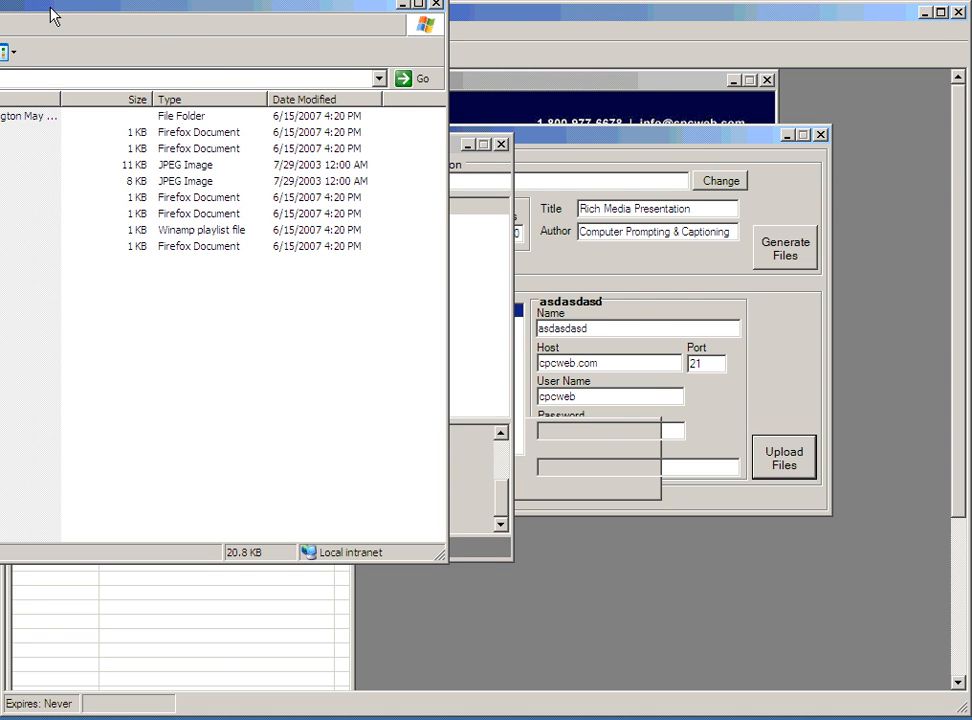
Minimize the My Presentation folder window and close the FTP client, then show Advanced properties.
drag(52, 15, 388, 130)
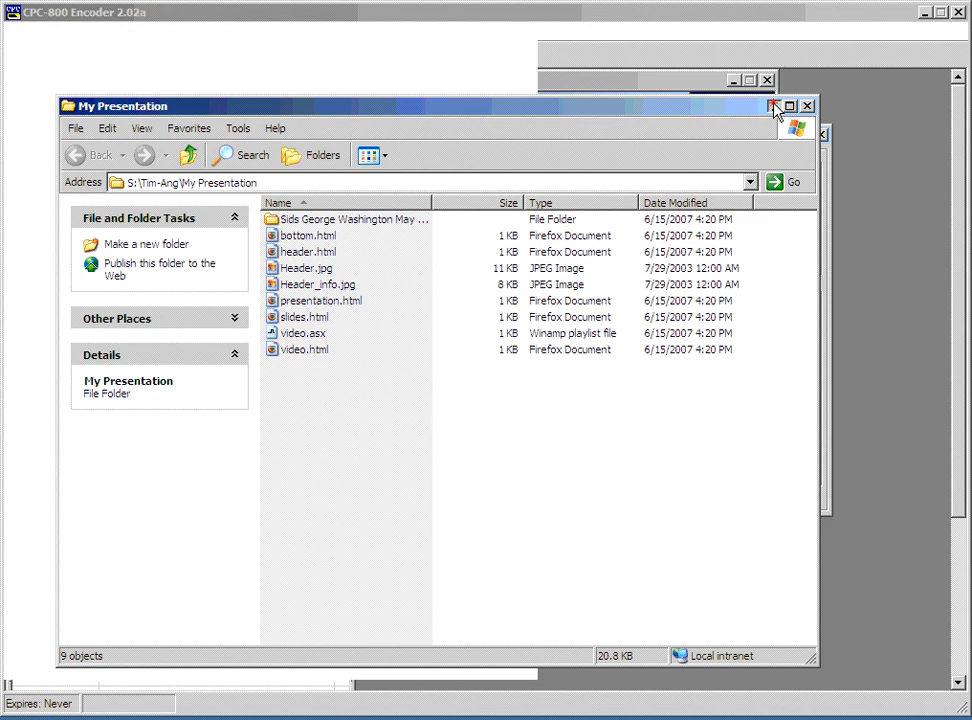
click(777, 107)
drag(389, 142, 492, 184)
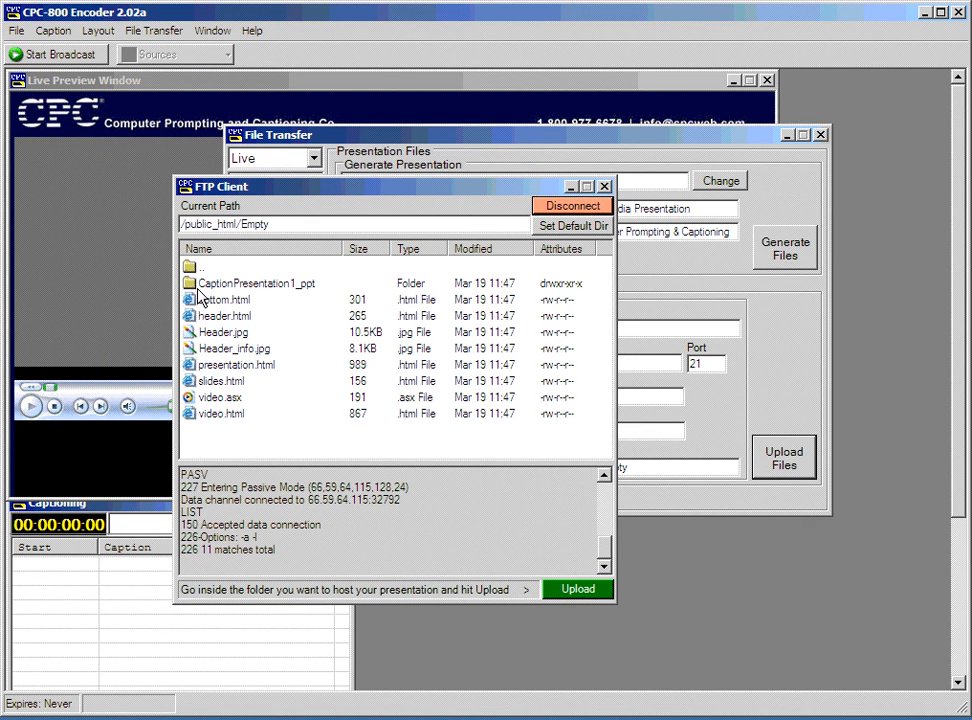
click(252, 288)
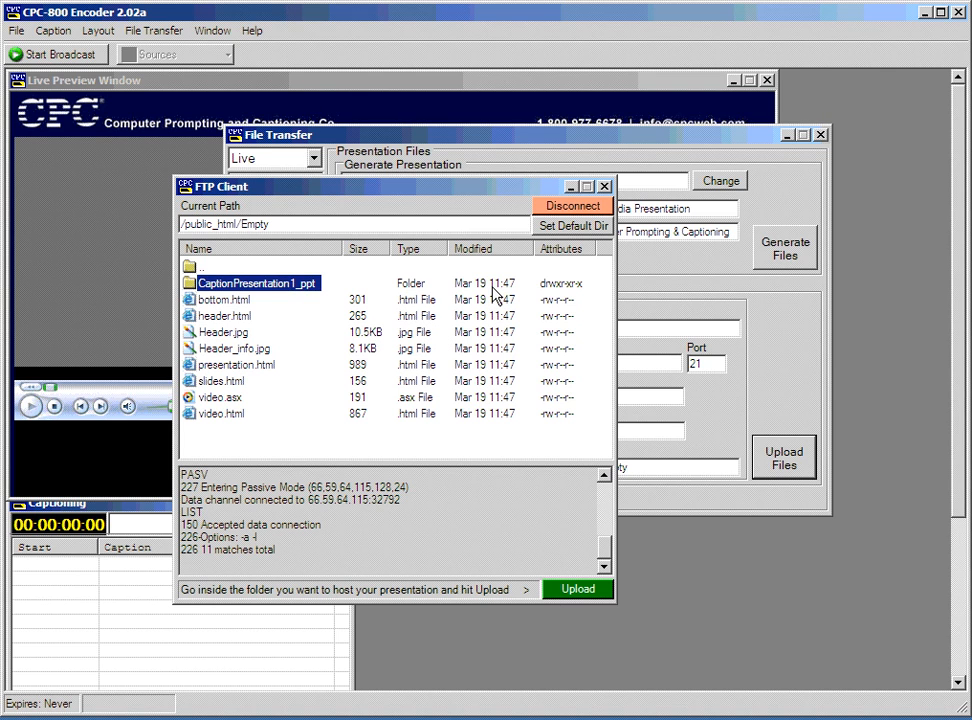
click(608, 186)
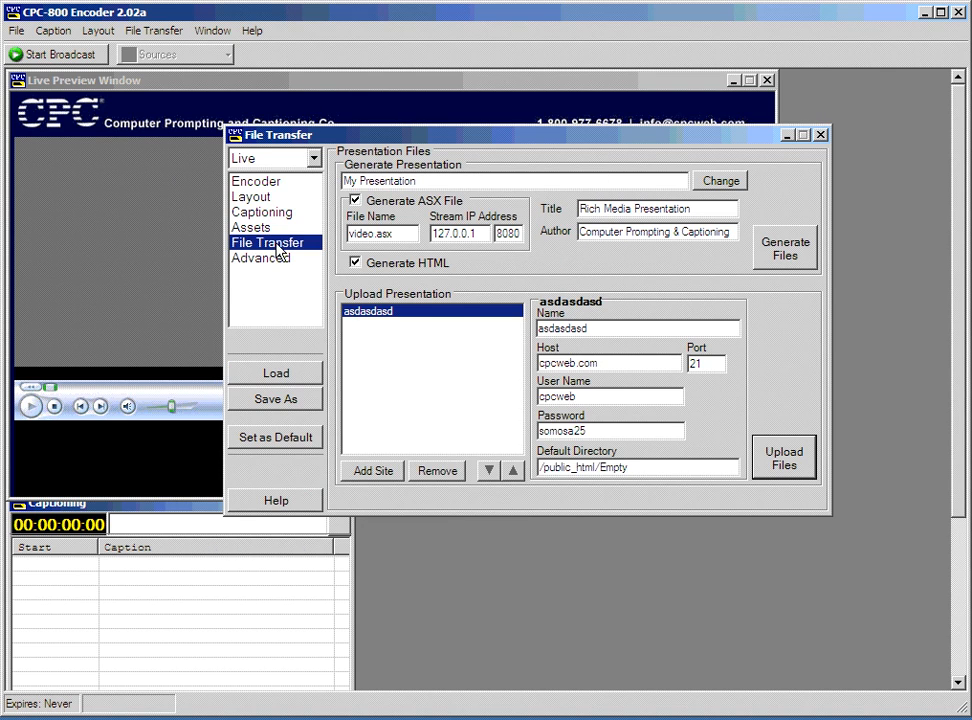
click(274, 259)
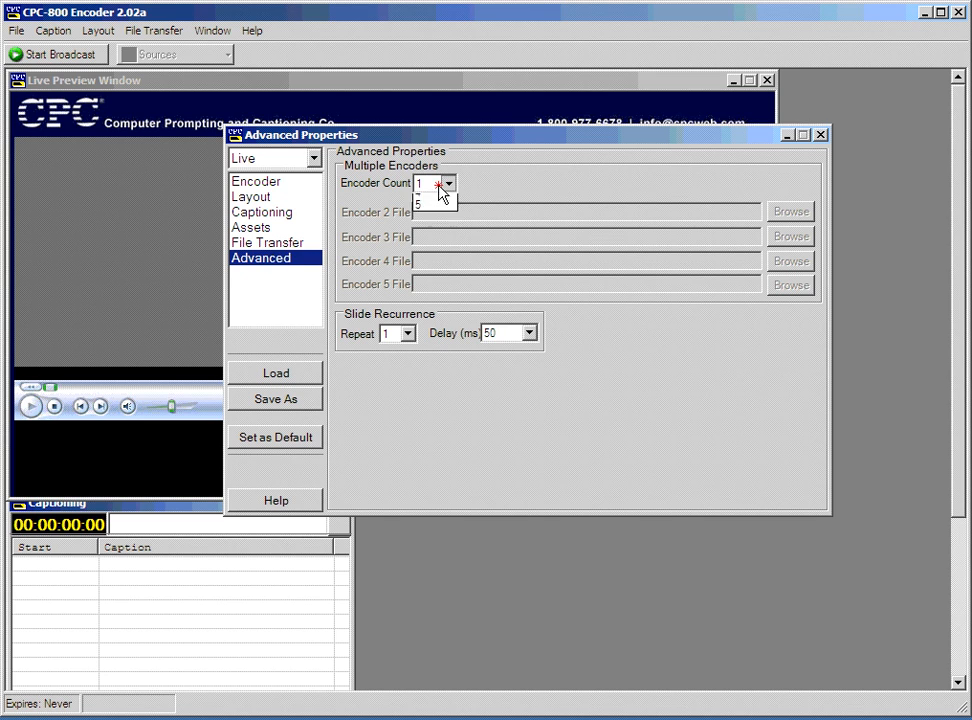
Try an encoder count of 2, then set it back to 1.
click(436, 198)
click(430, 194)
click(426, 211)
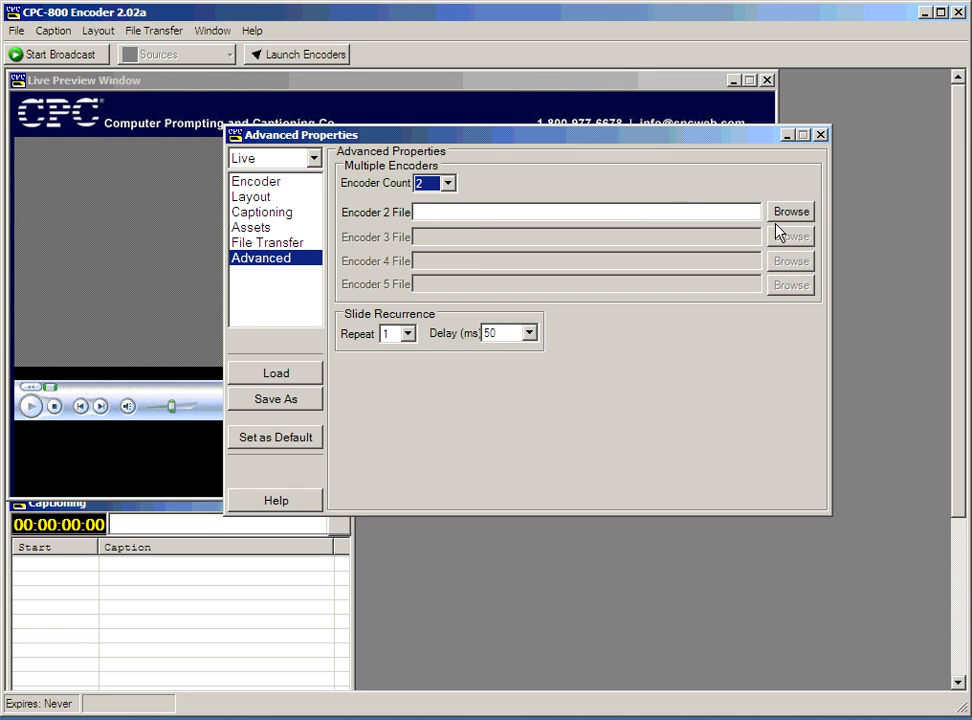
click(446, 191)
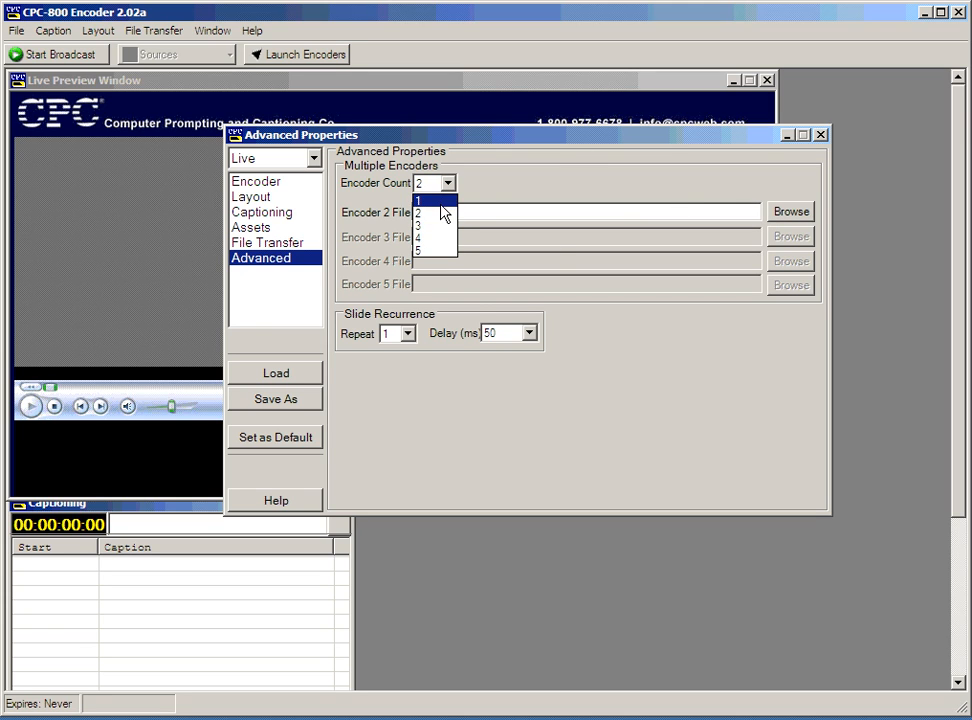
click(444, 199)
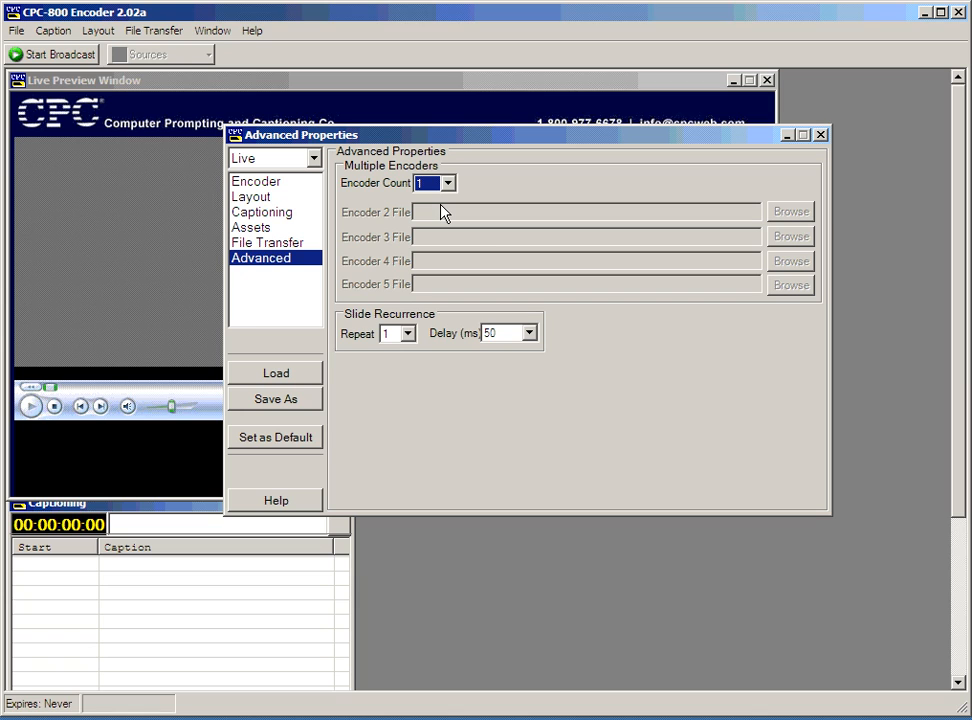
Set slide recurrence repeat to 4, keeping the delay at 50 ms.
click(398, 338)
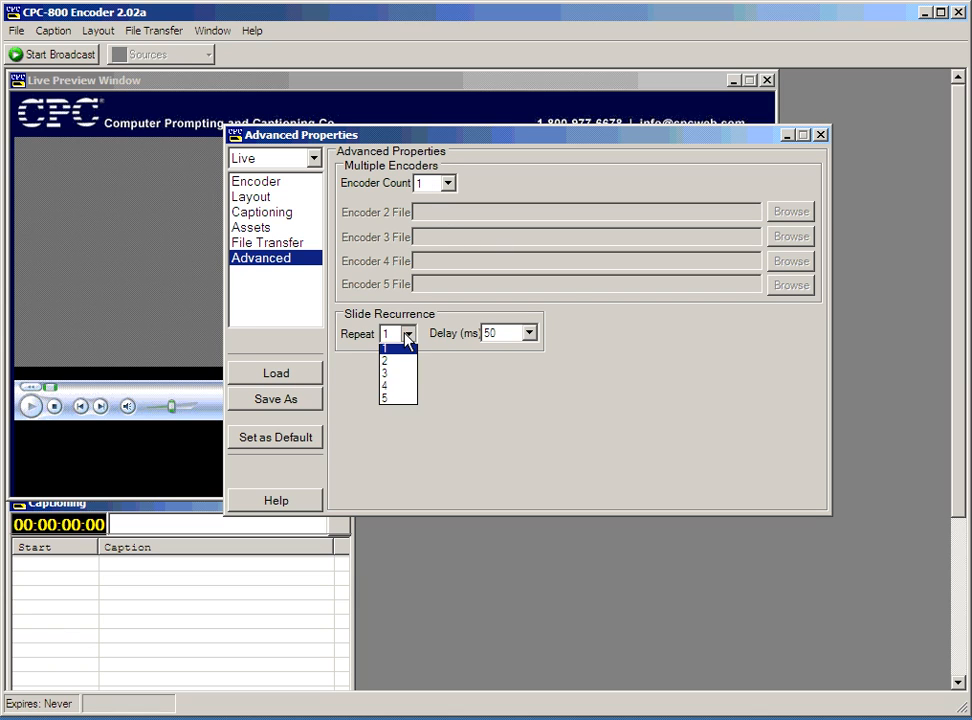
click(405, 340)
click(514, 340)
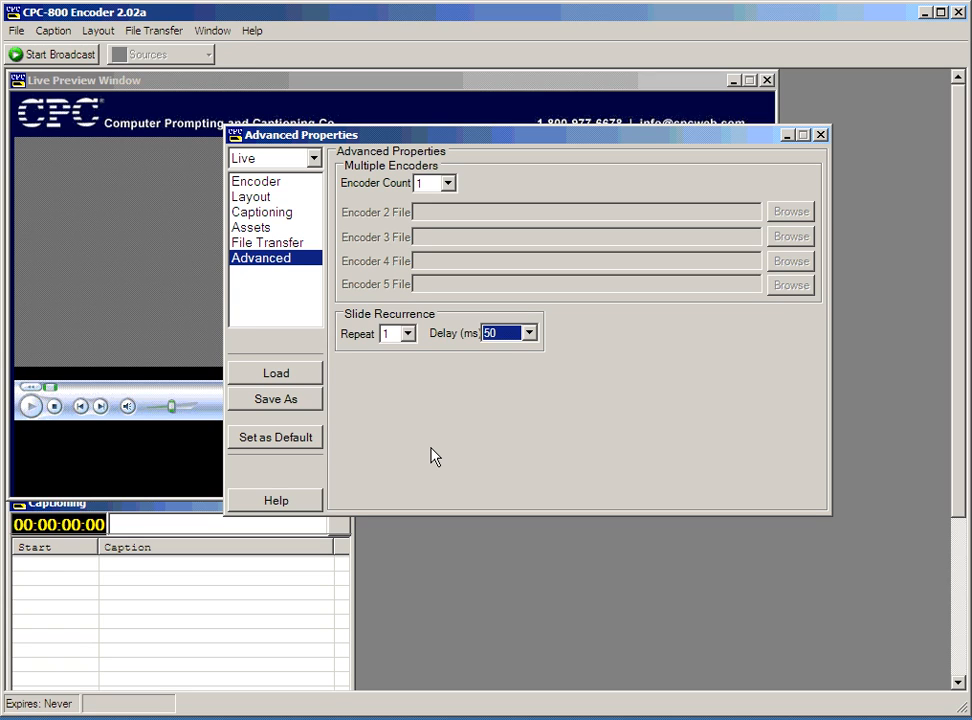
click(408, 334)
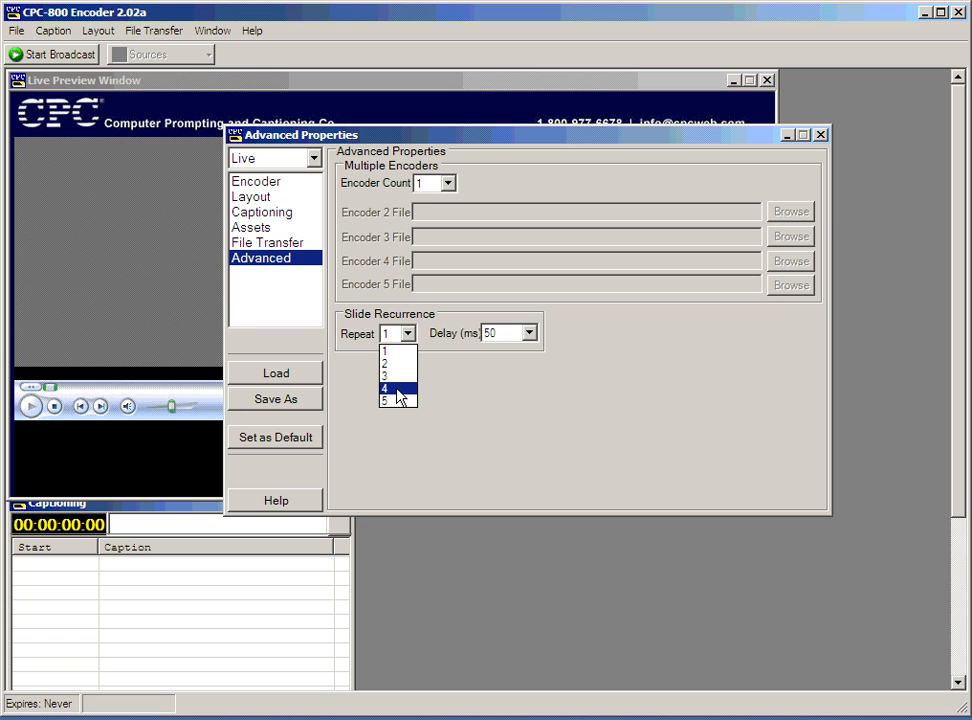
click(398, 390)
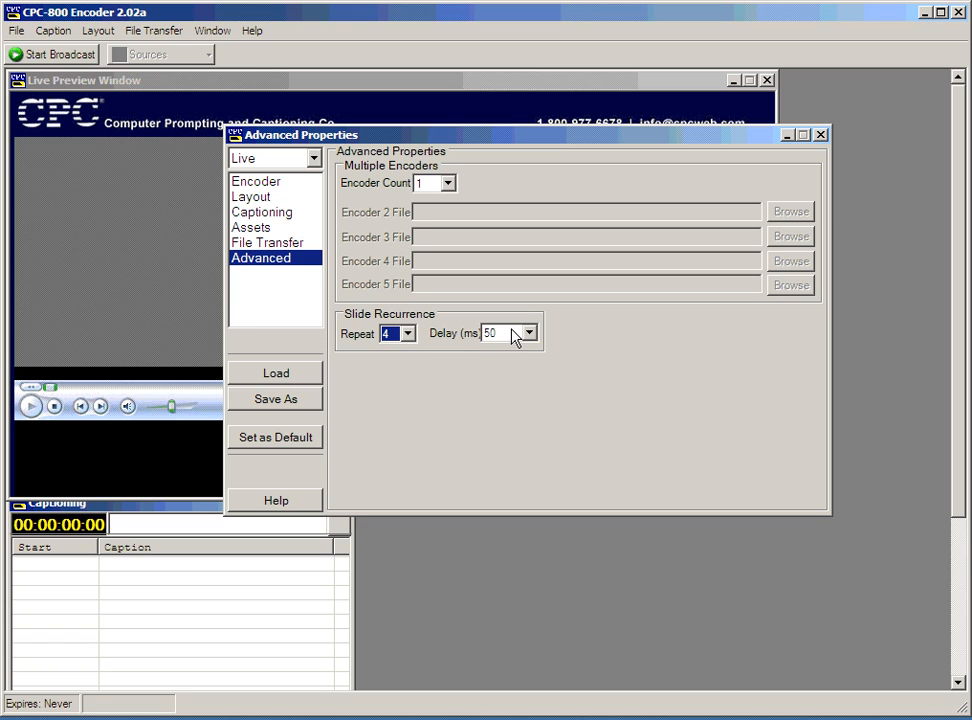
click(514, 336)
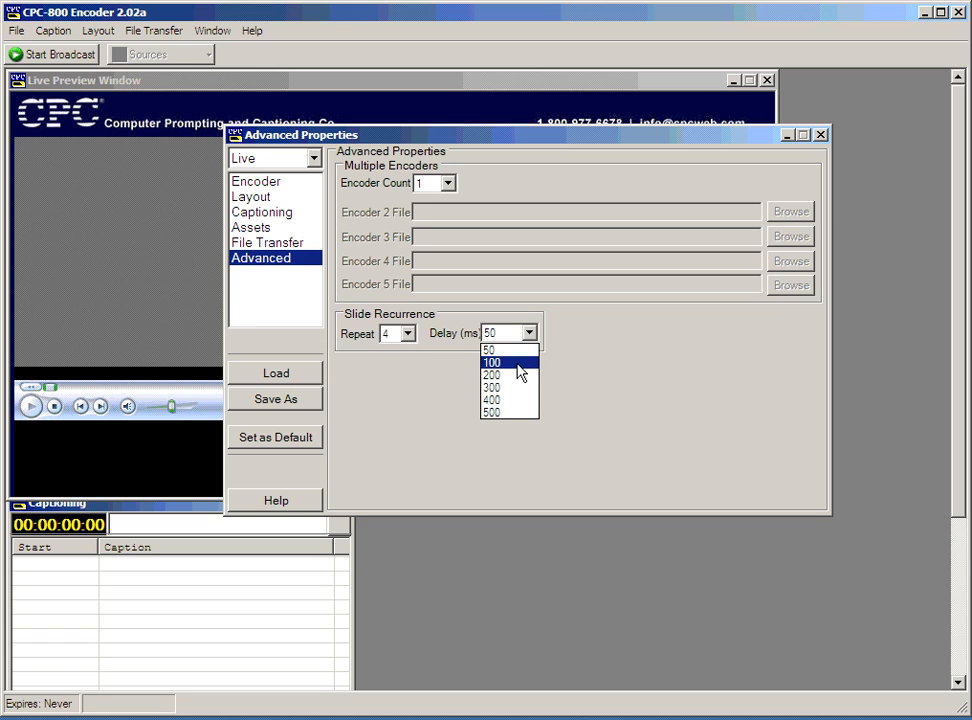
click(518, 348)
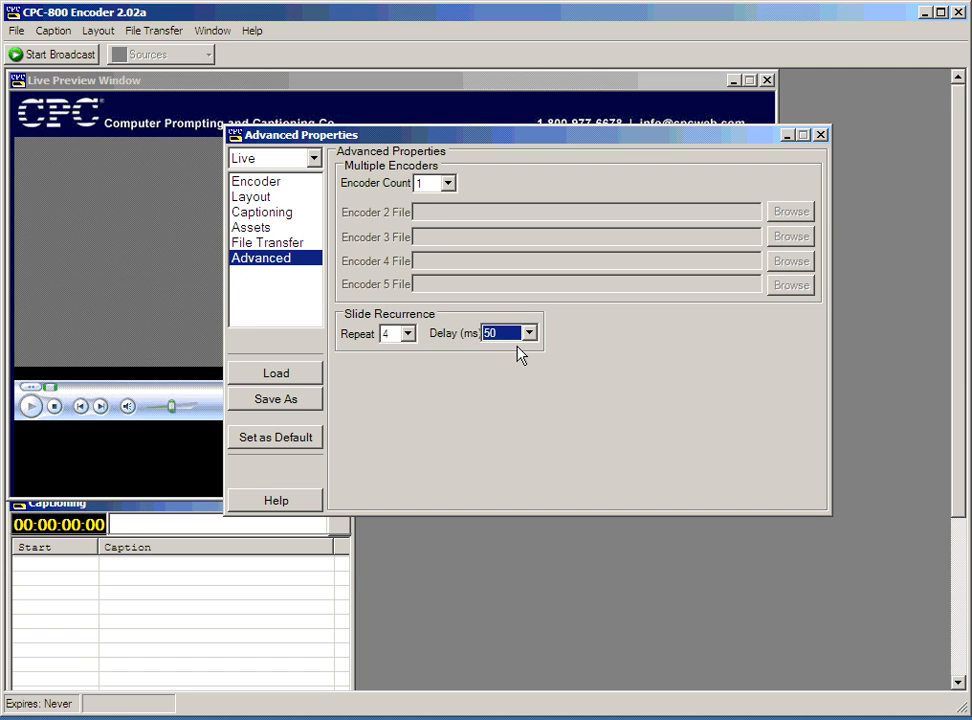
Browse the Layout, Encoder, Advanced, Captioning, Assets and File Transfer property pages.
click(278, 194)
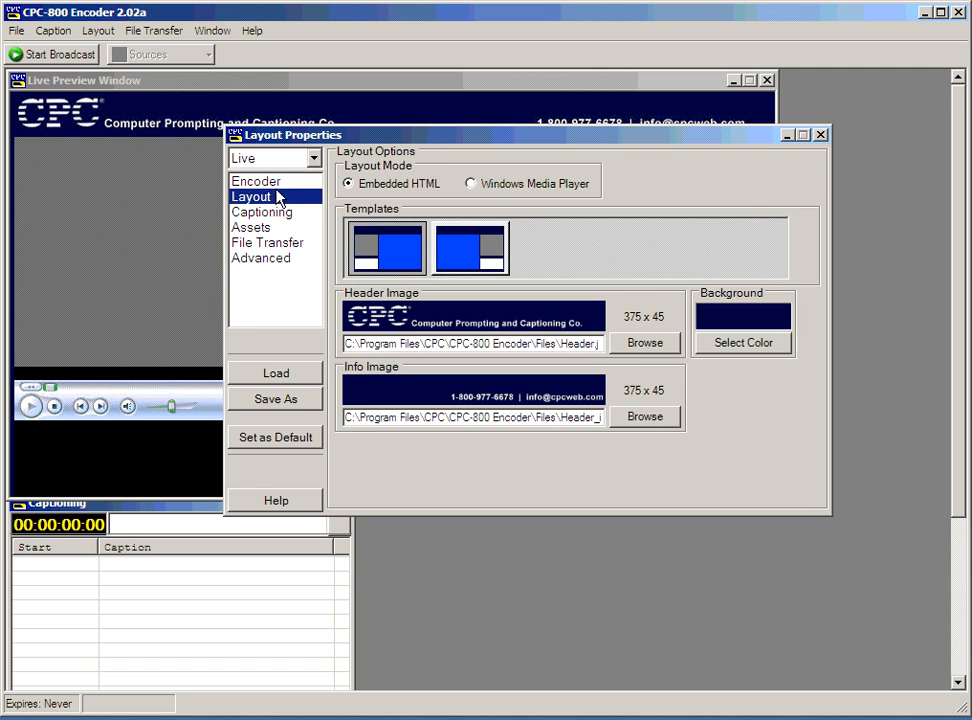
click(277, 186)
click(284, 257)
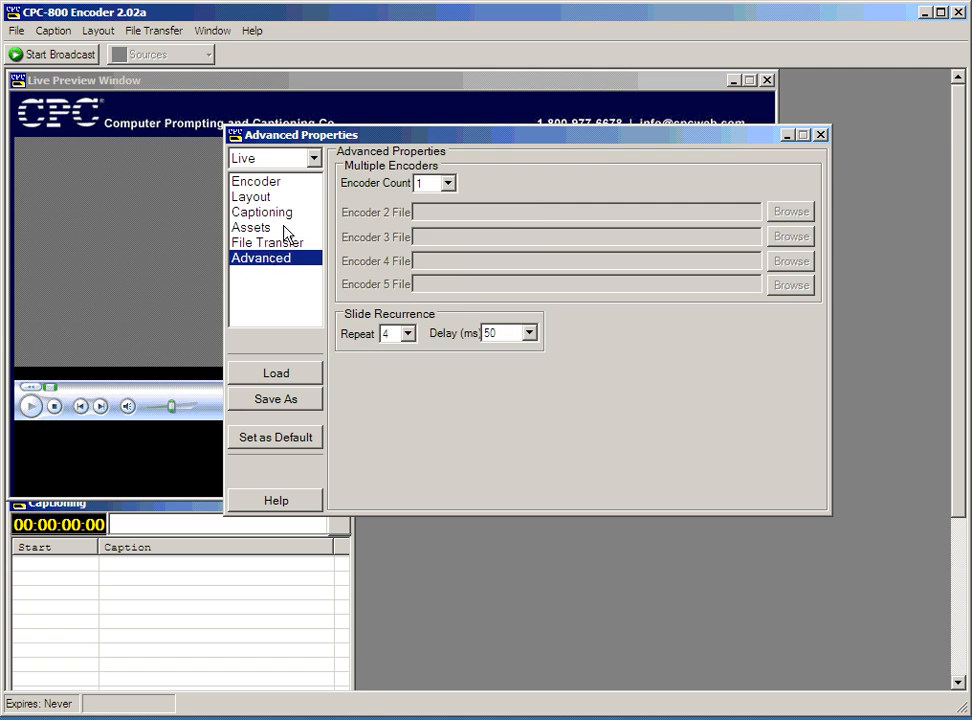
click(287, 212)
click(291, 184)
click(281, 197)
click(281, 213)
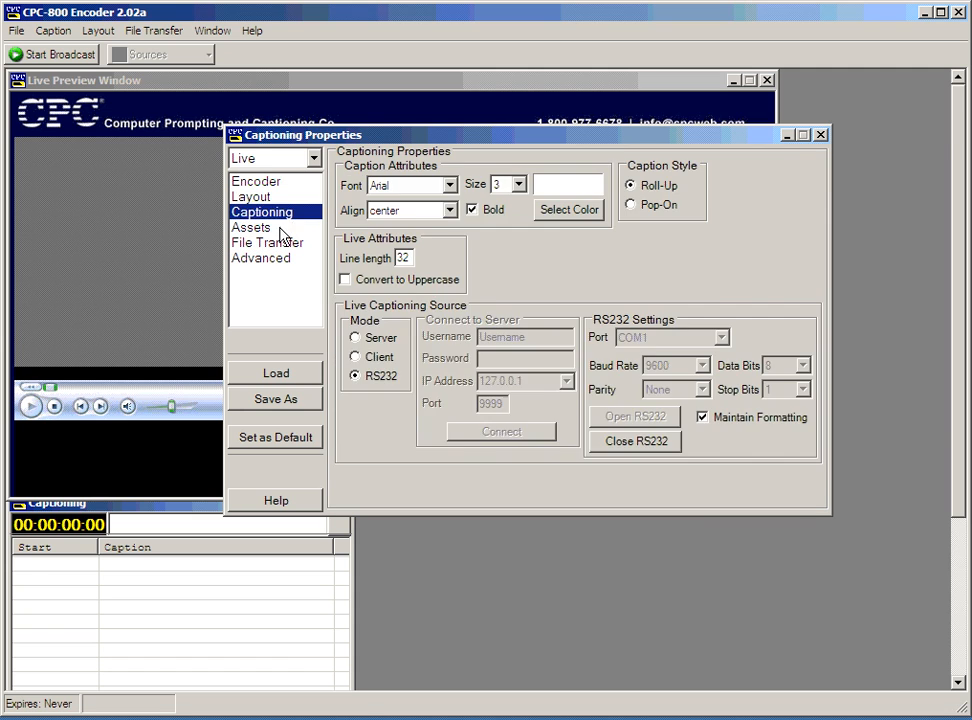
click(281, 228)
click(282, 243)
click(281, 228)
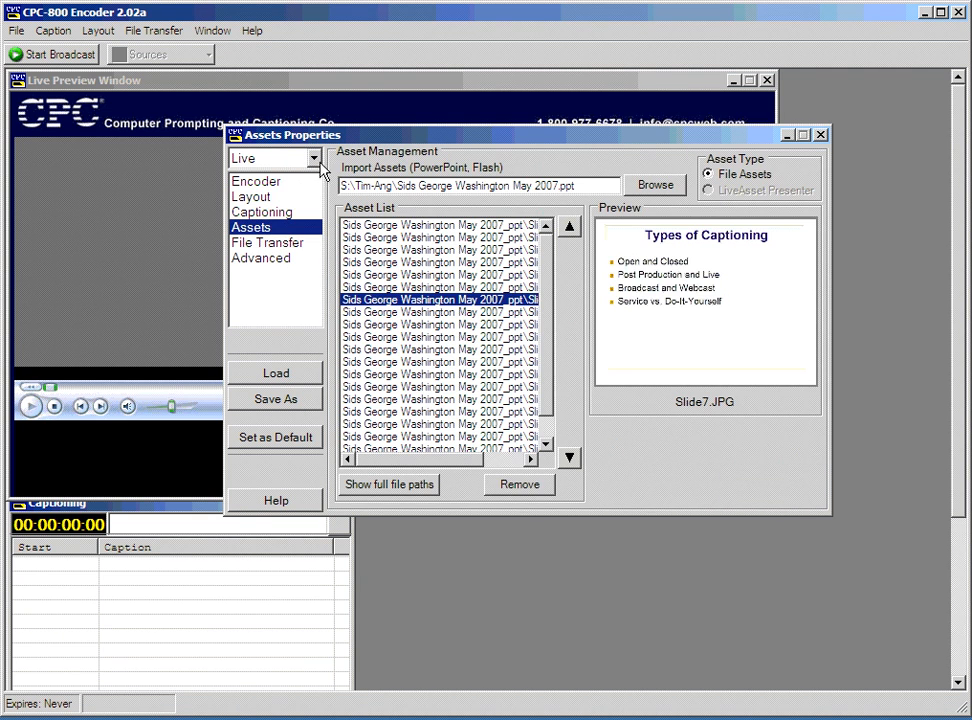
drag(307, 137, 445, 168)
click(275, 84)
Start opening a caption file from the Caption menu, then cancel without opening one.
click(55, 31)
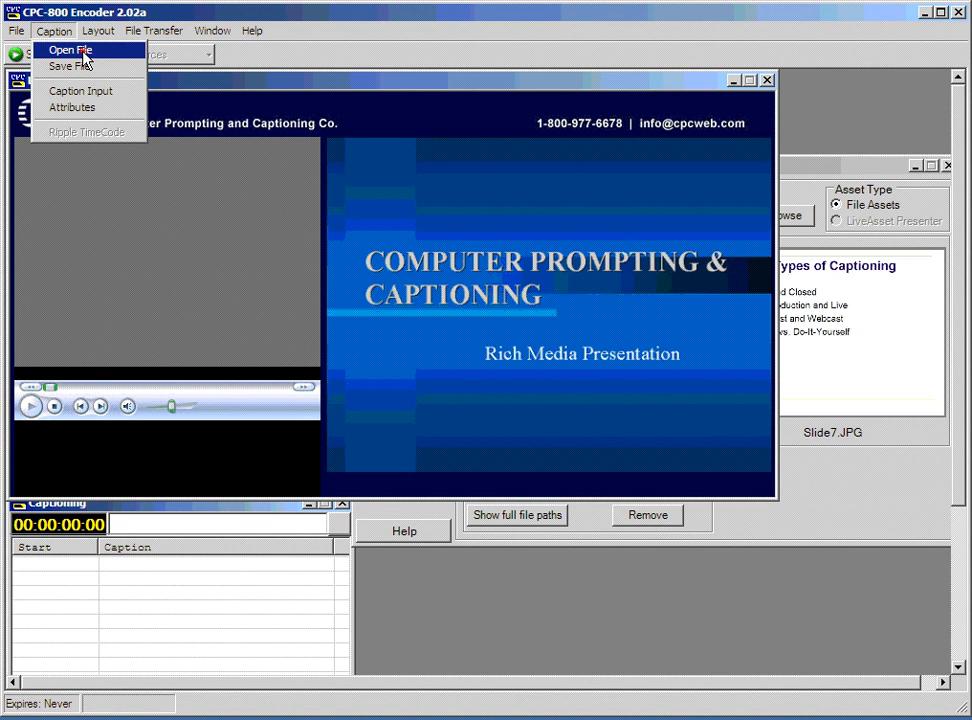
click(85, 58)
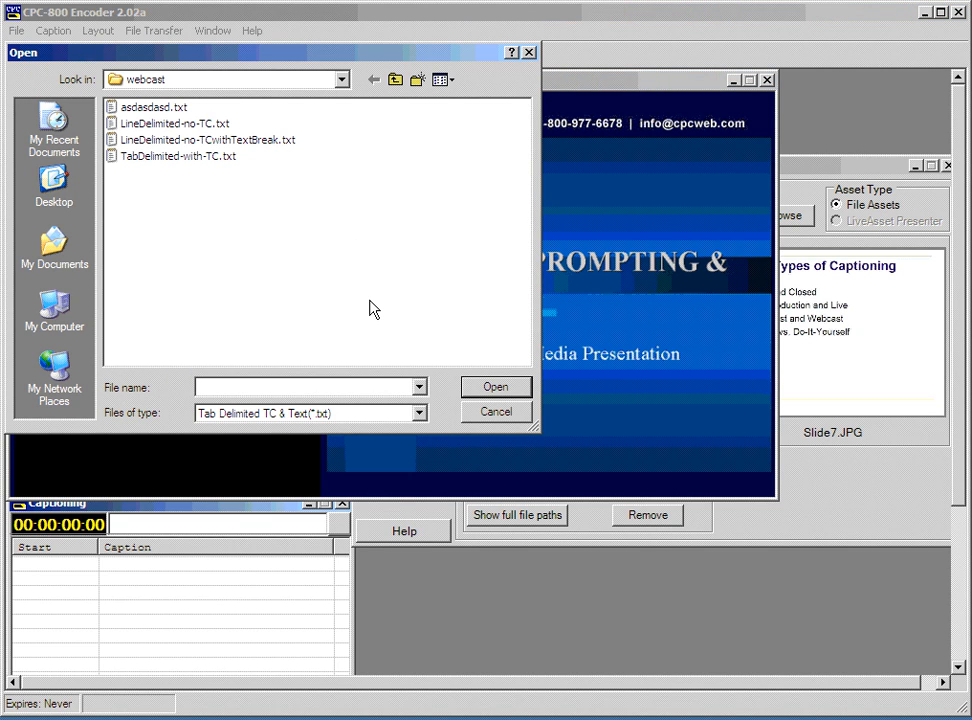
click(496, 413)
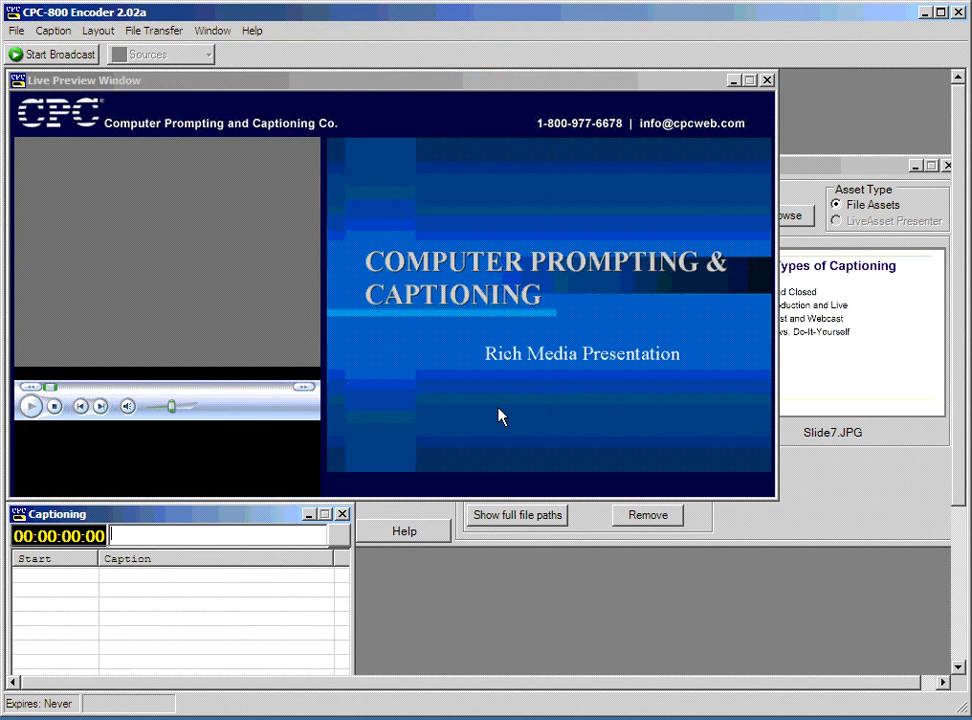
Look over the Layout and File Transfer menus and move the Assets settings window left.
click(385, 86)
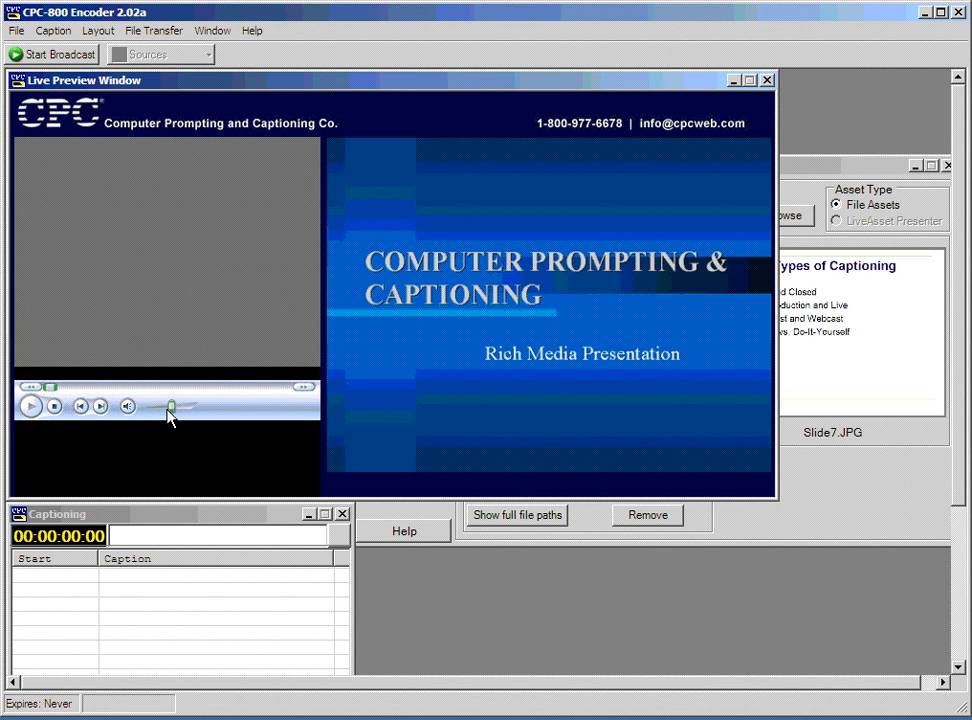
click(98, 30)
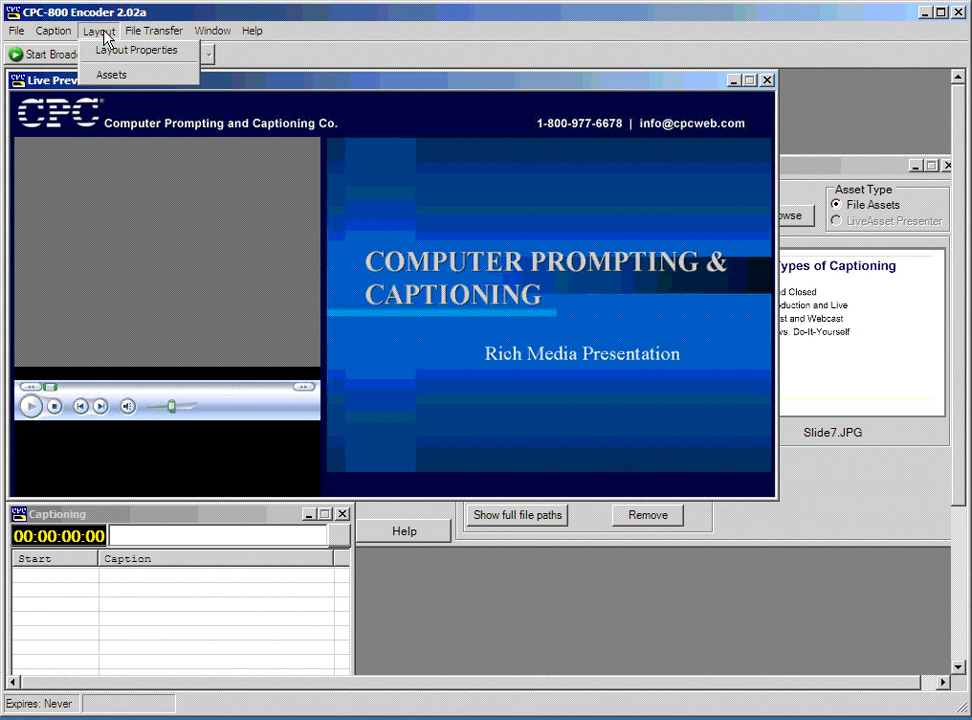
click(147, 16)
click(843, 166)
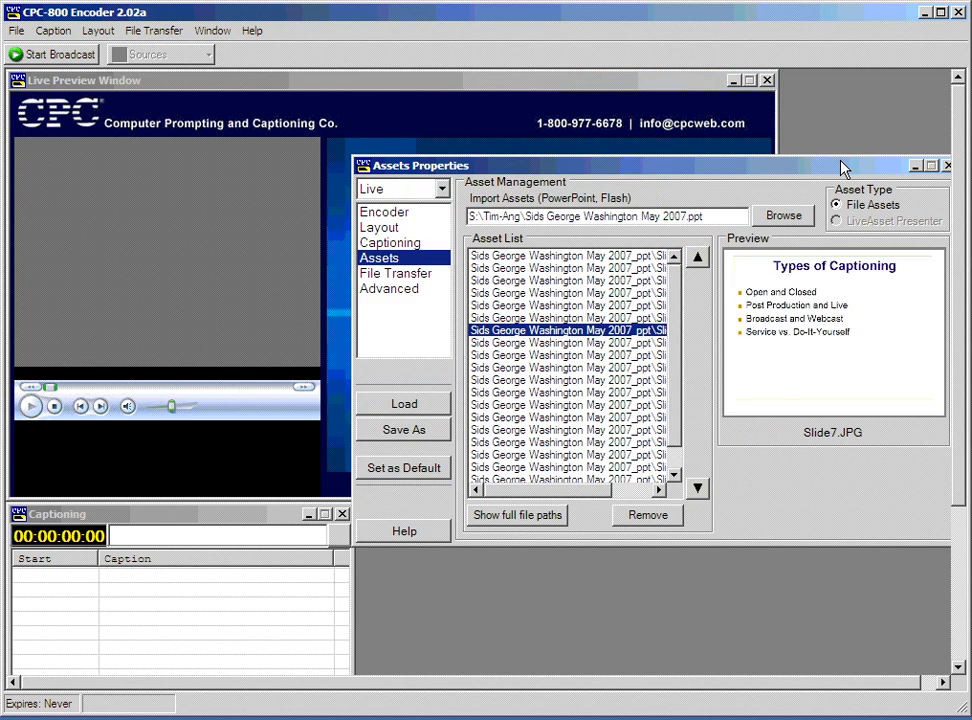
drag(843, 166, 796, 178)
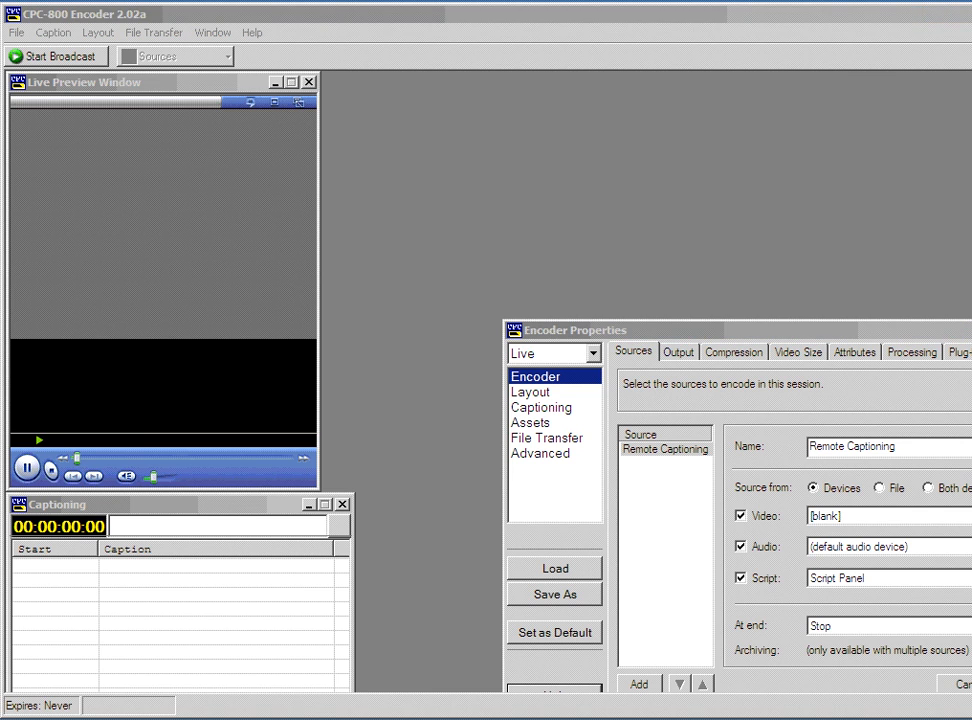
Bring Encoder Properties into view and set the video source to Screen Capture.
drag(971, 203, 936, 203)
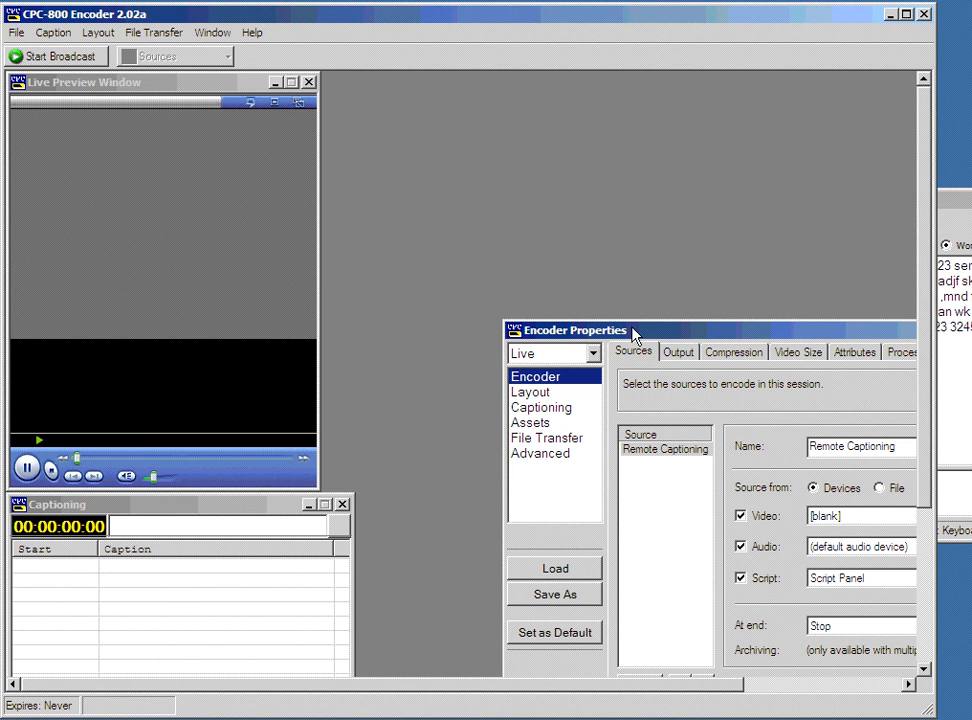
drag(633, 335, 329, 124)
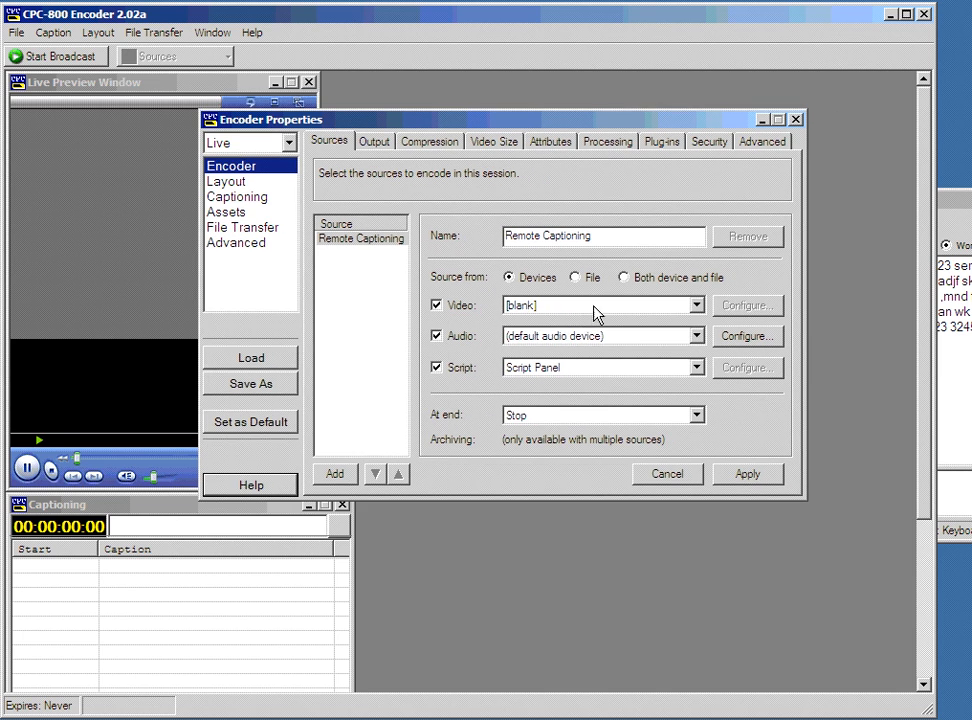
click(596, 313)
click(581, 346)
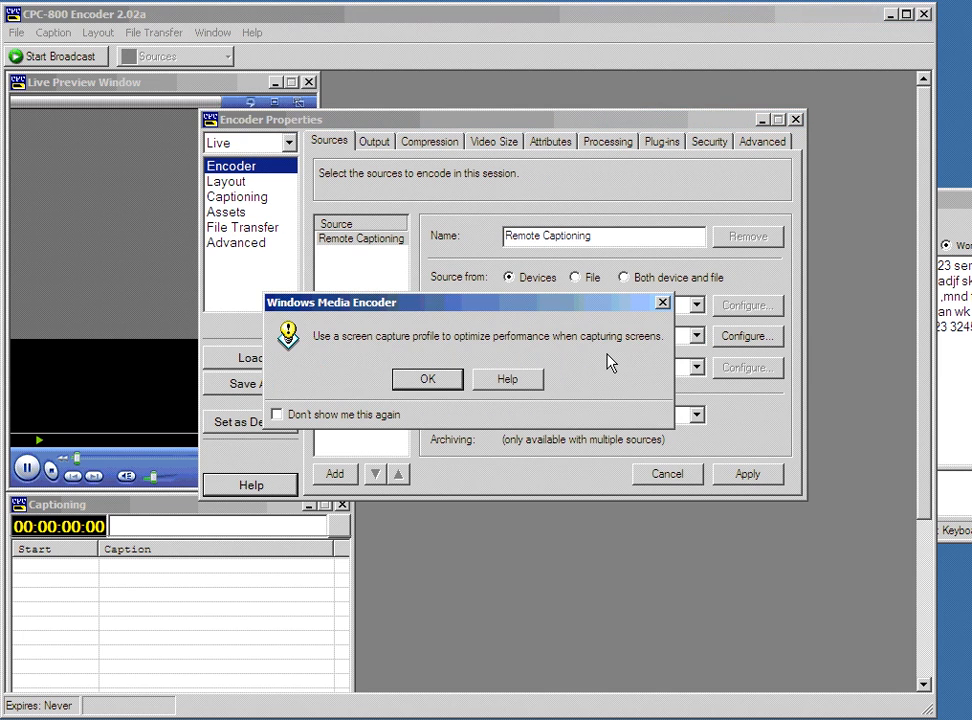
click(449, 388)
Review the Output, Compression, Layout, Captioning, Assets, File Transfer and Advanced pages, setting live captioning mode.
click(385, 145)
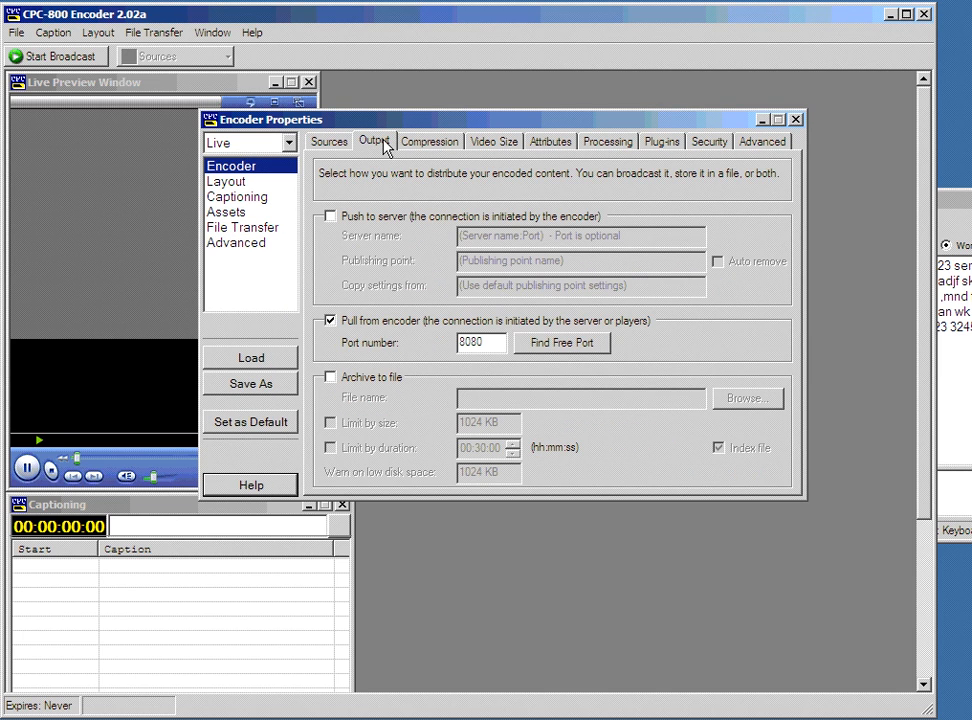
click(436, 143)
click(252, 182)
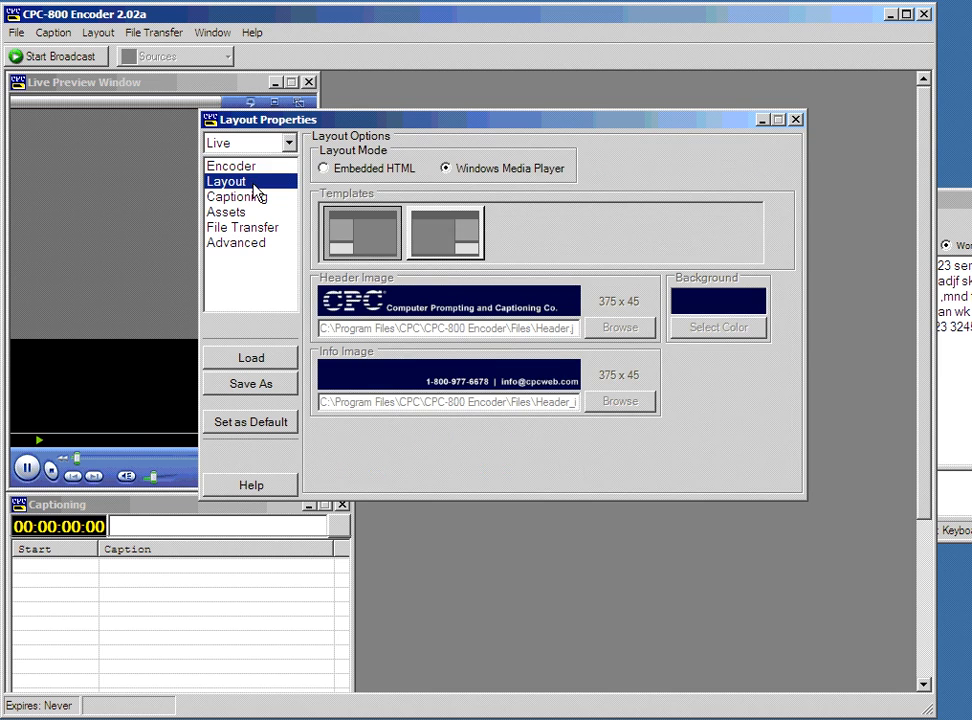
click(250, 197)
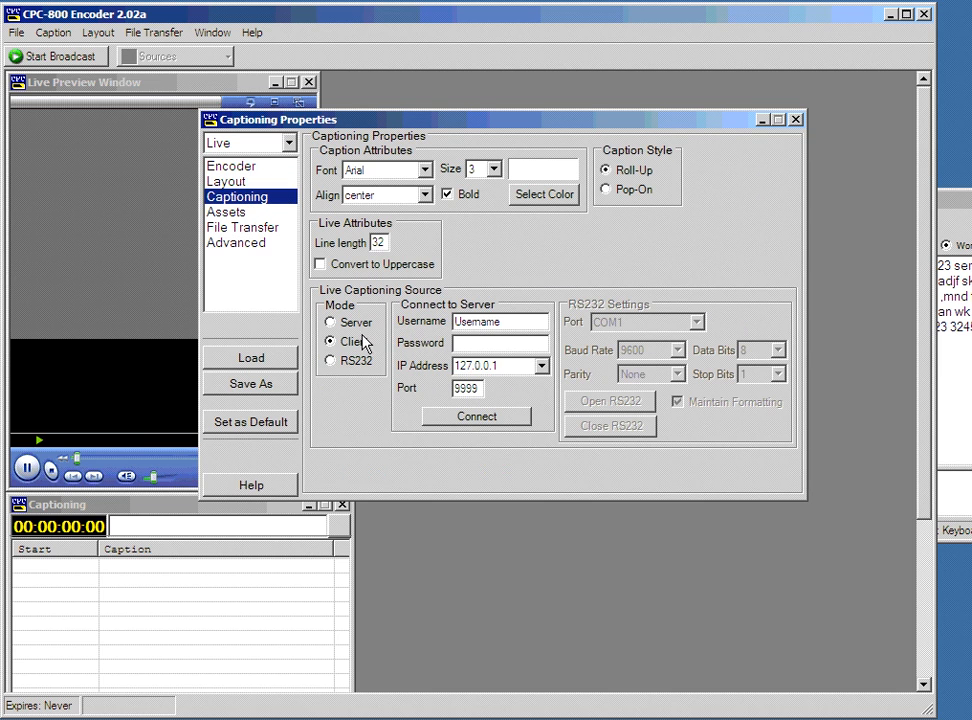
click(332, 322)
click(228, 212)
click(245, 227)
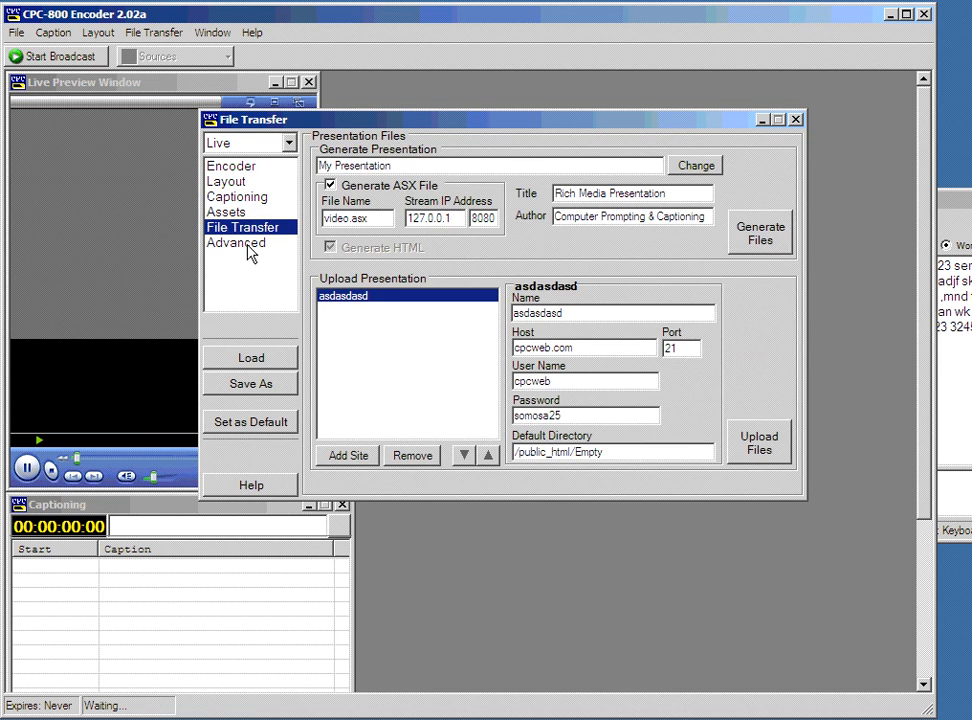
click(249, 247)
click(260, 168)
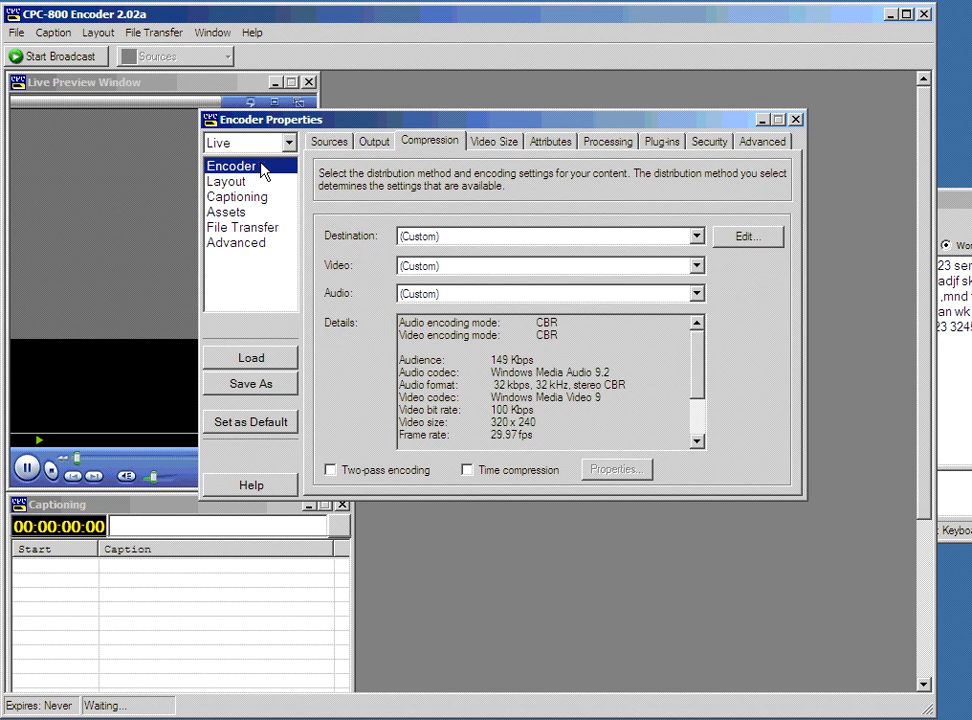
Start the live broadcast, close the caption entry window, and launch MessageEntry from the Start menu.
click(63, 58)
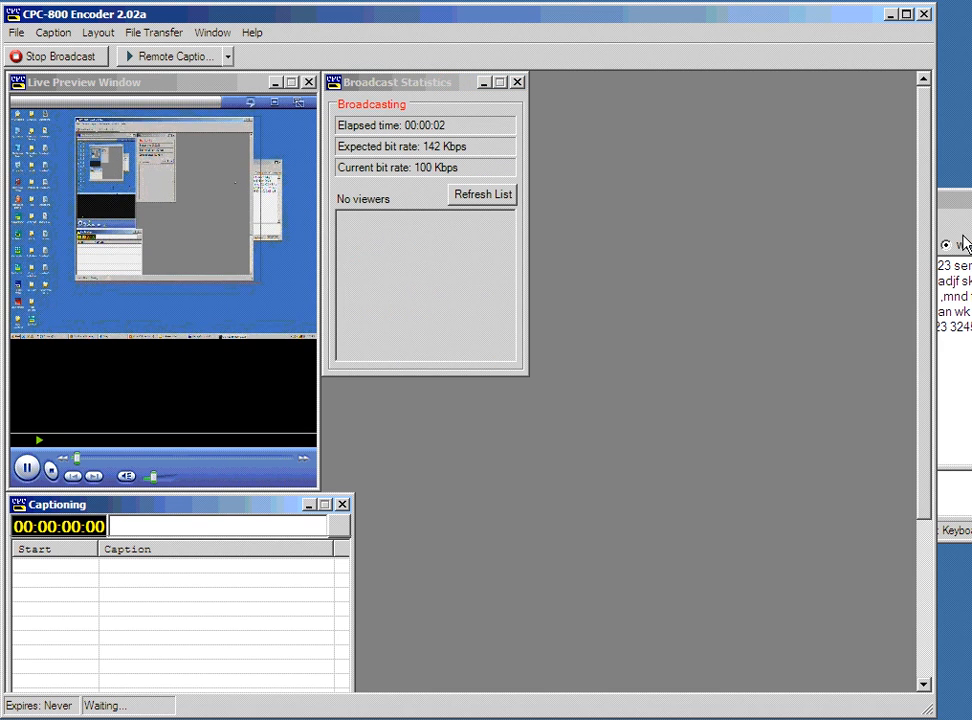
drag(971, 204, 806, 244)
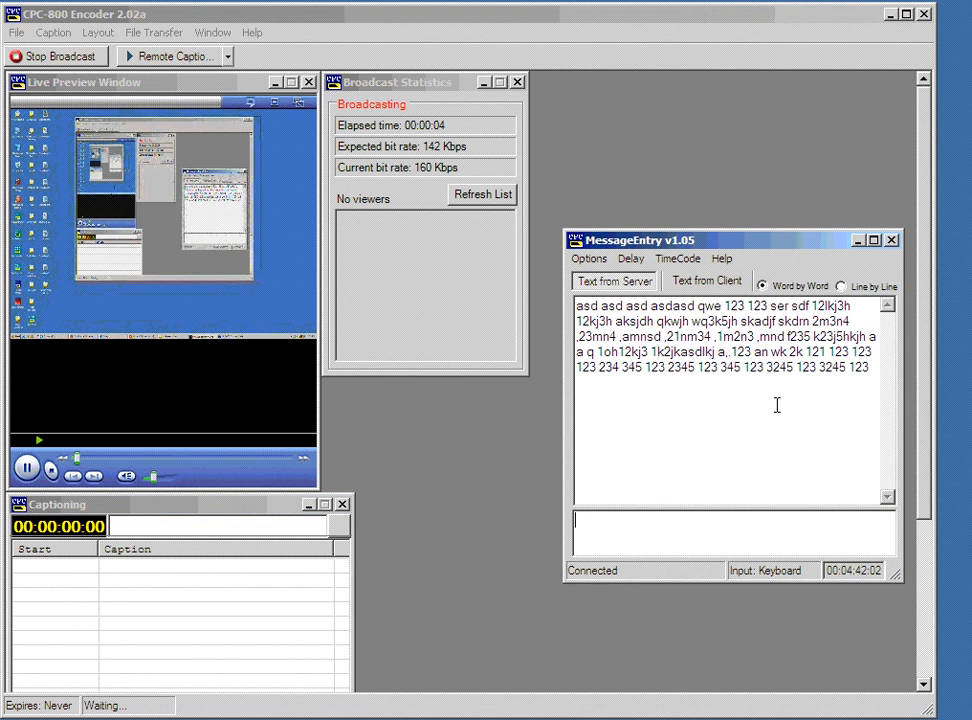
click(589, 260)
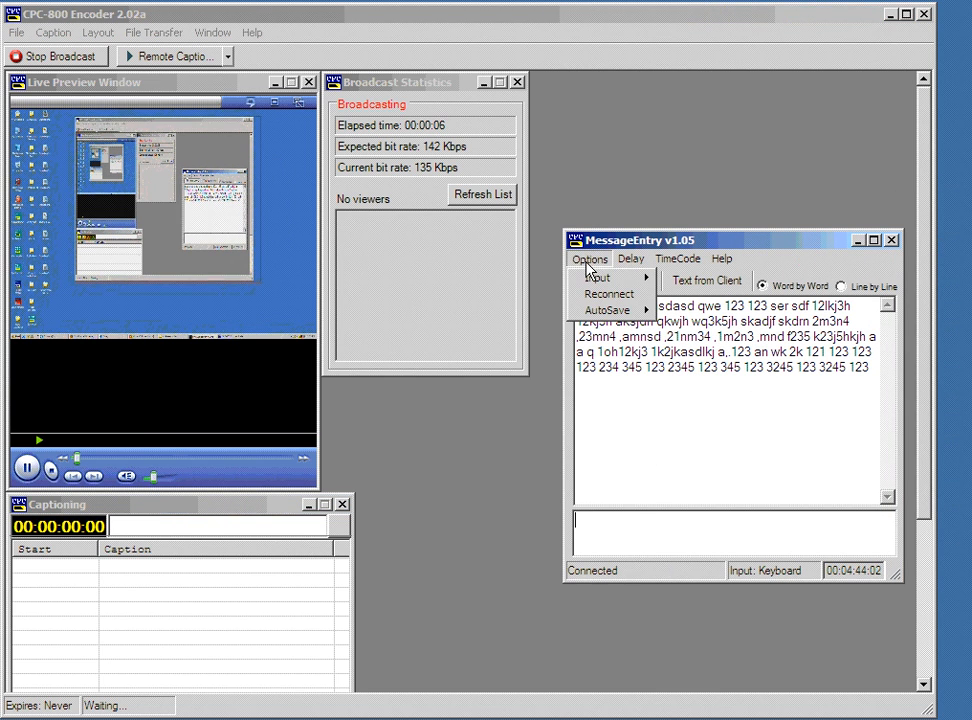
click(708, 232)
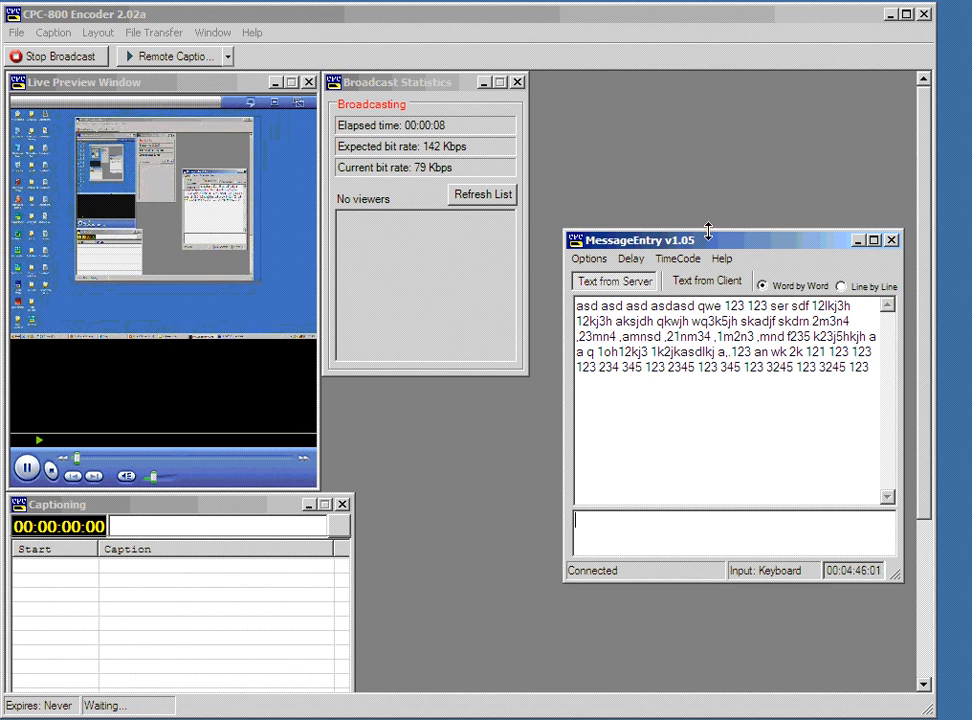
click(891, 240)
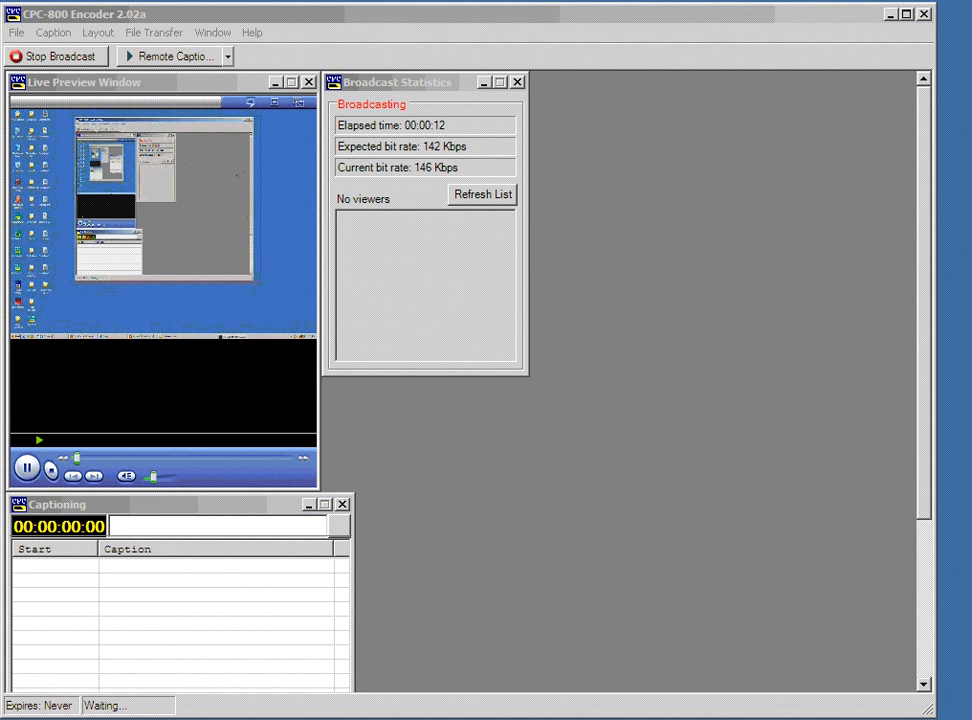
key(super)
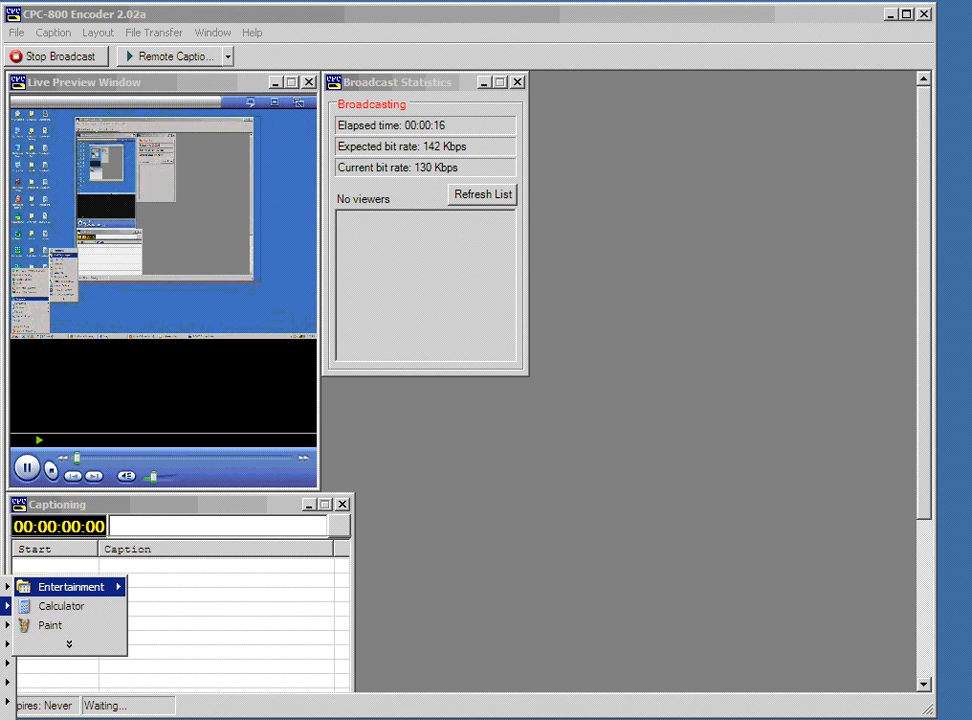
click(65, 630)
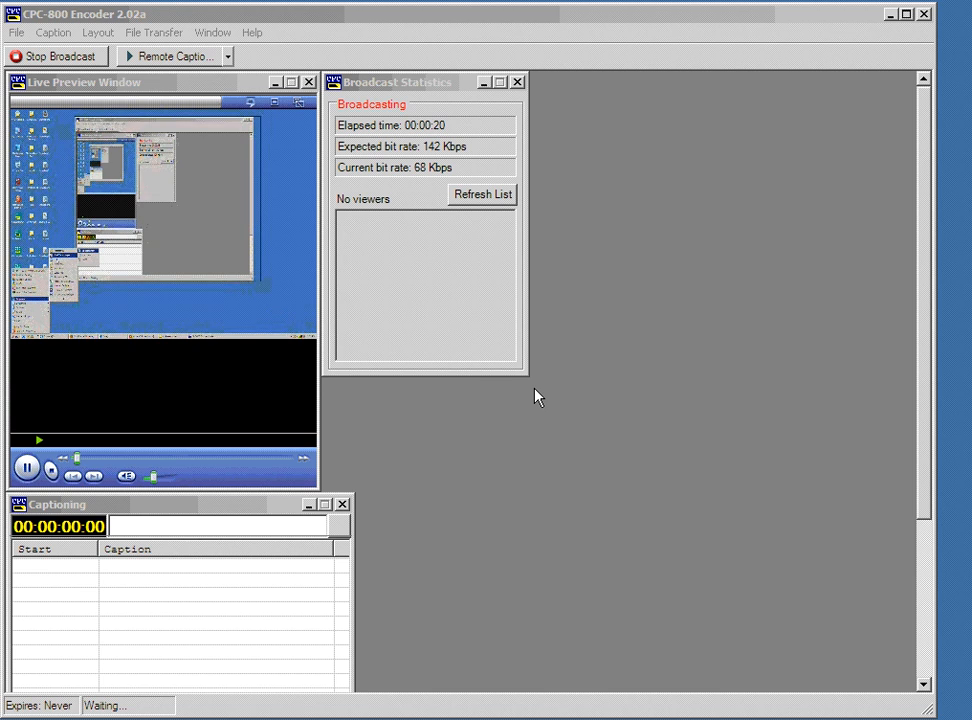
Connect MessageEntry to the captioning server at 127.0.0.1 on port 9999.
drag(113, 217, 755, 203)
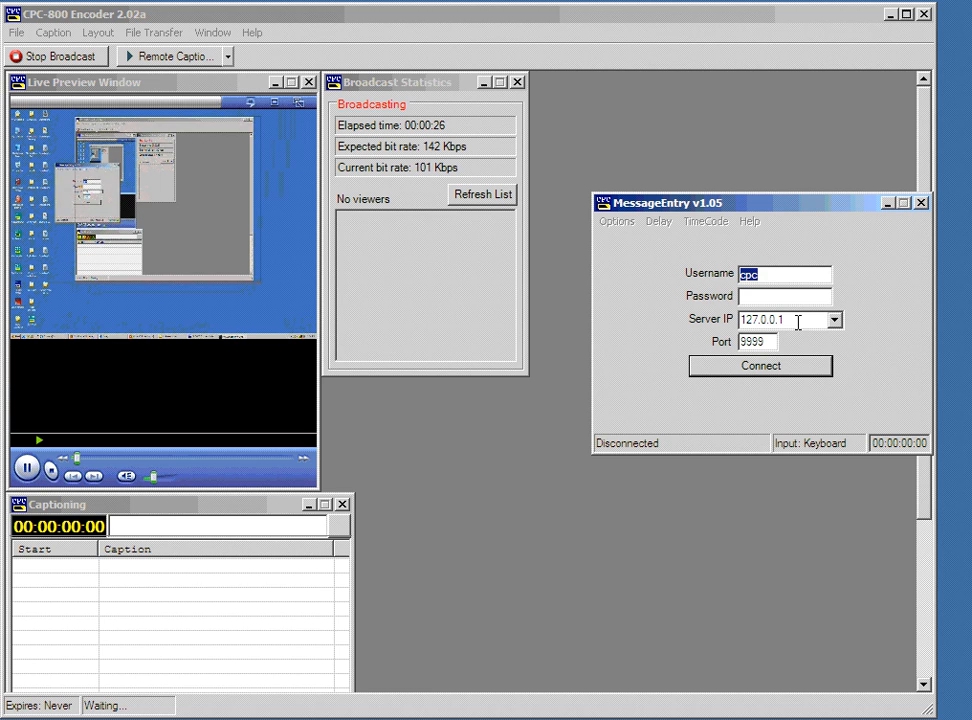
double_click(807, 316)
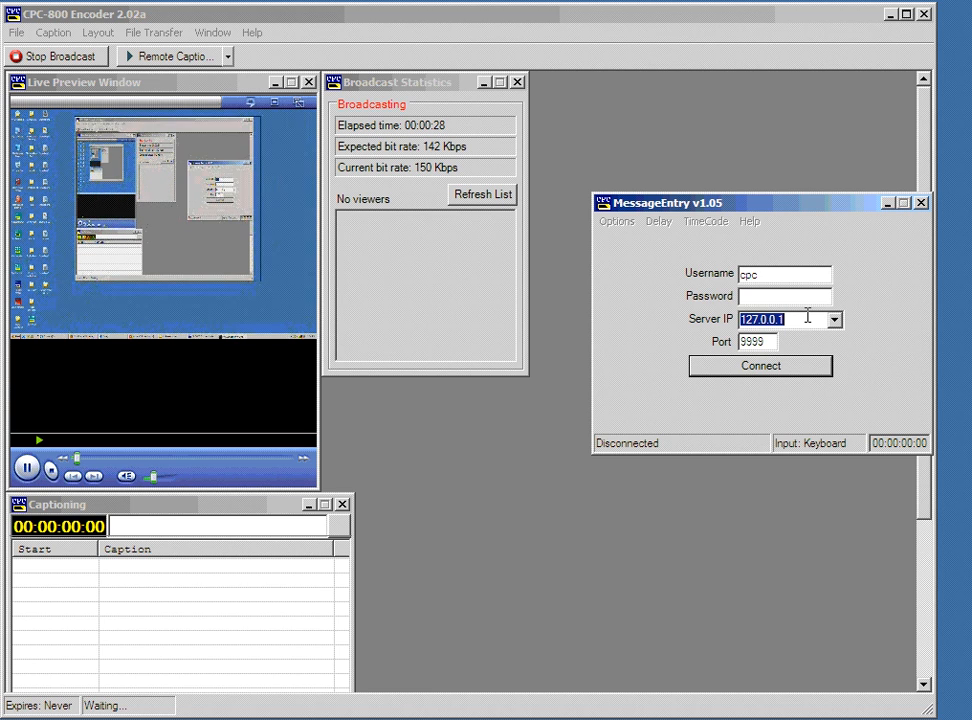
click(725, 367)
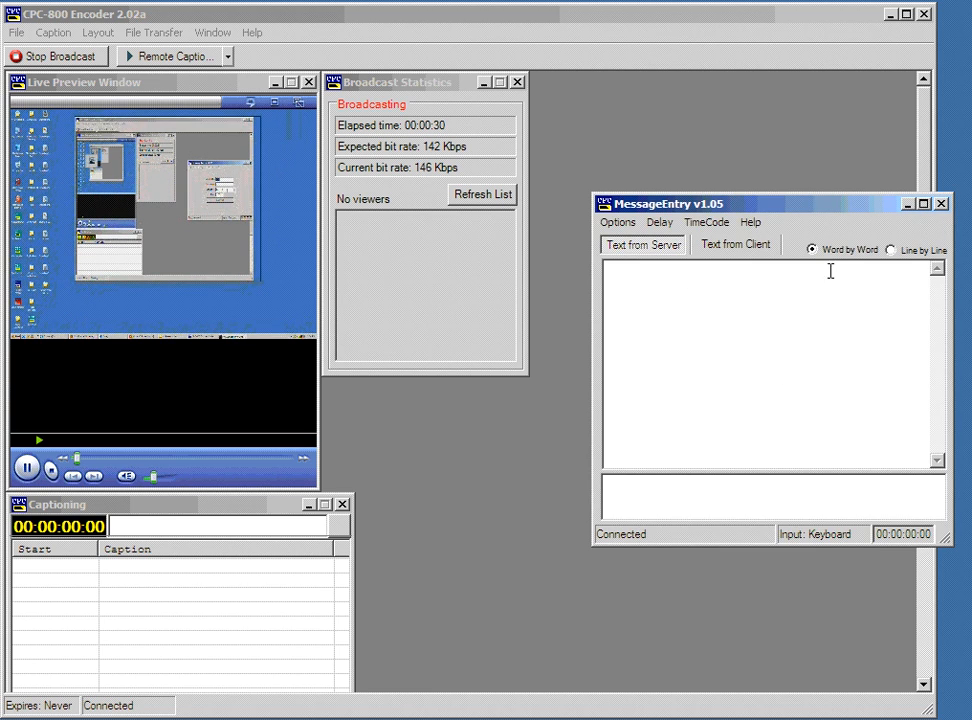
Type test caption words like '123 zxc asd qwe' into MessageEntry's input box.
click(677, 486)
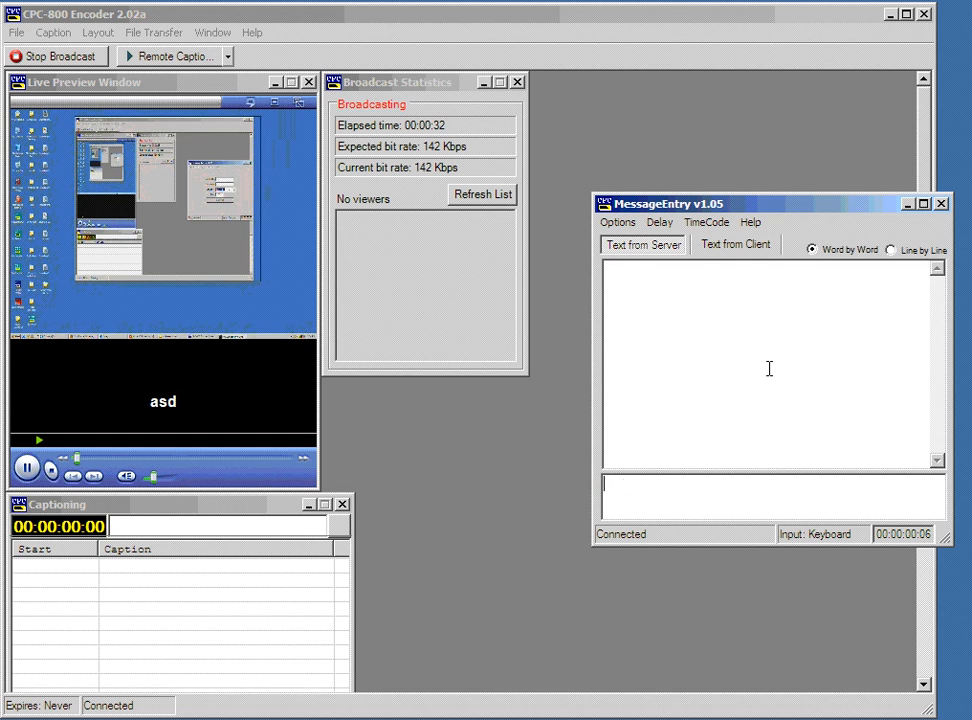
text(123 zxc asd qwe)
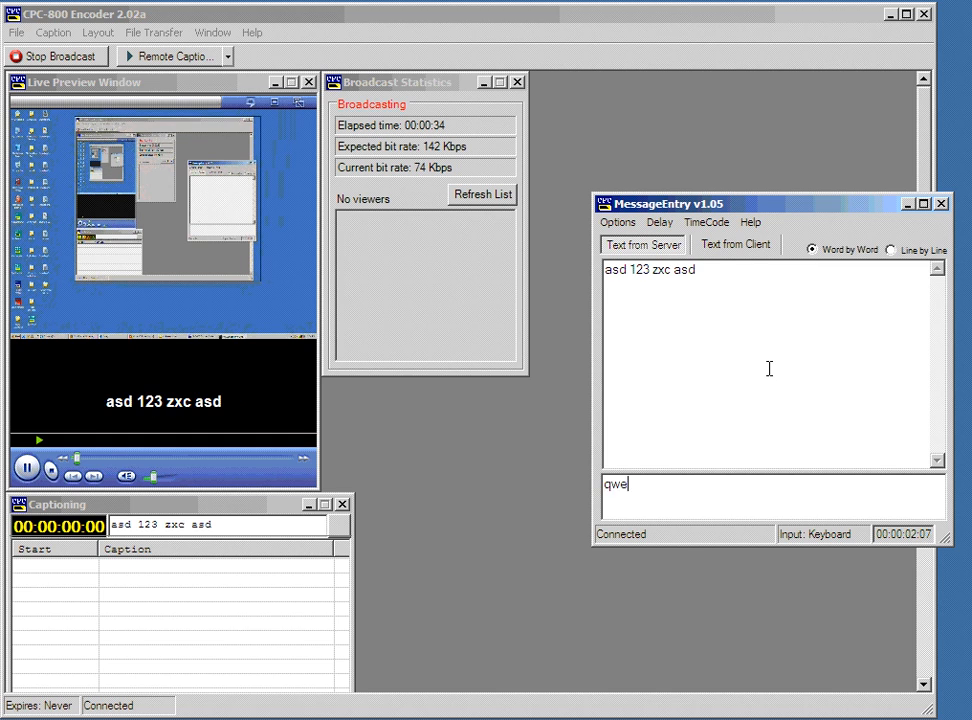
text( dsfg 123 asd )
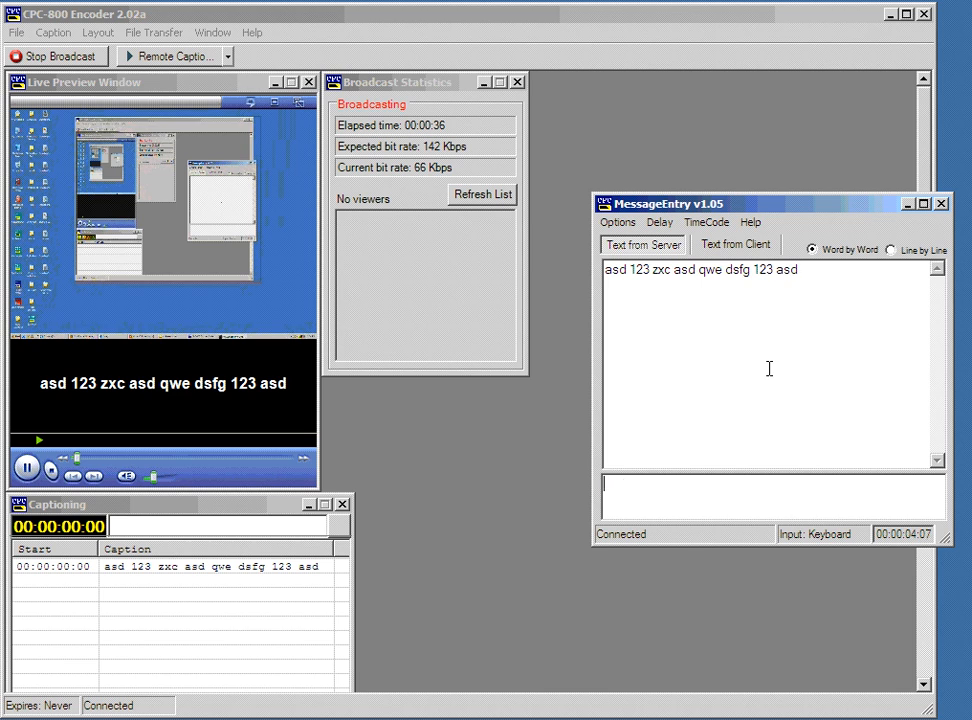
text(xcv asd qwe )
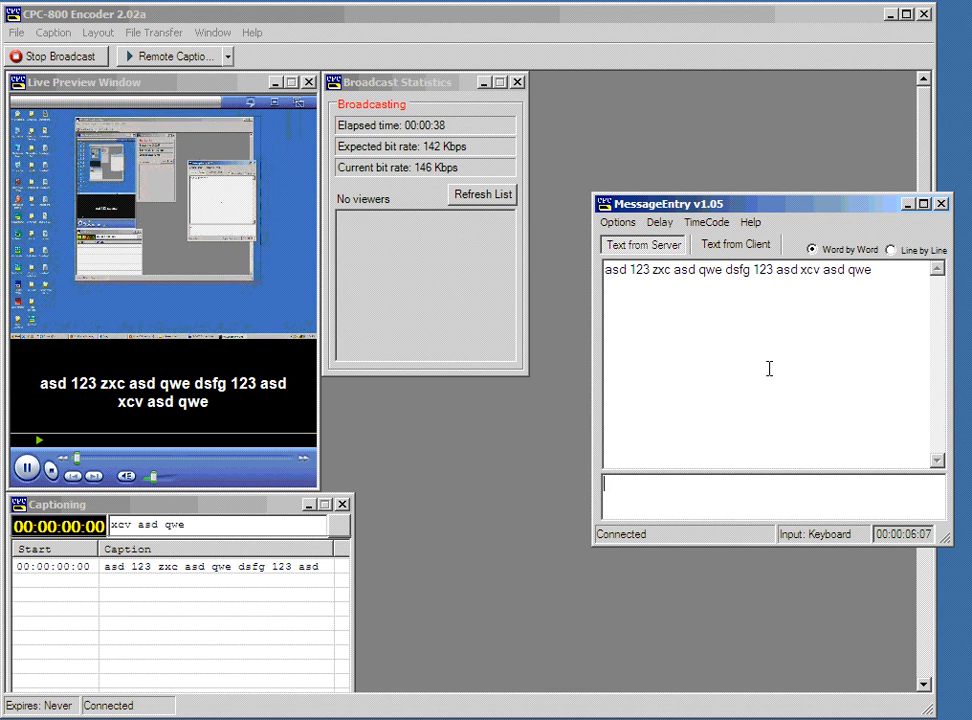
text(zxc asd qwe dfg )
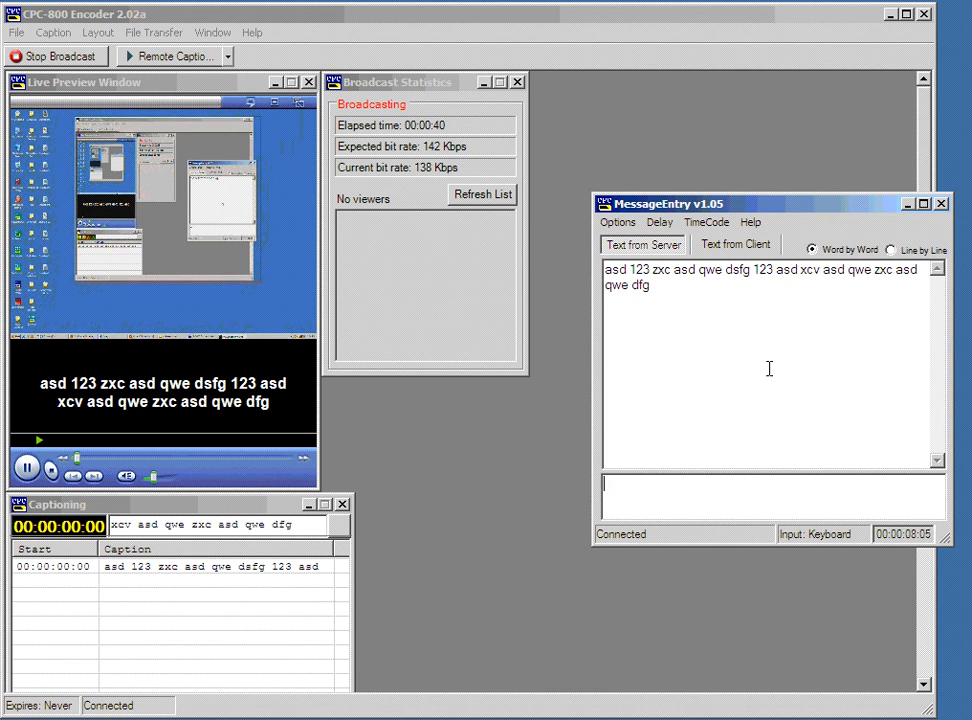
text(123 sdf wer )
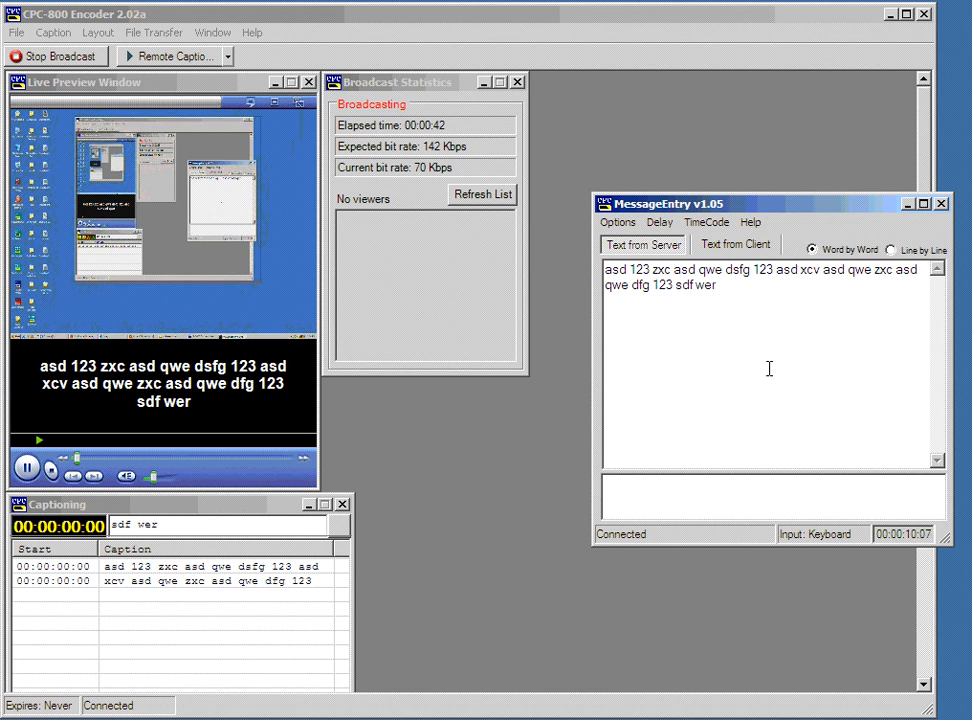
text(zxc asd qwe 123 )
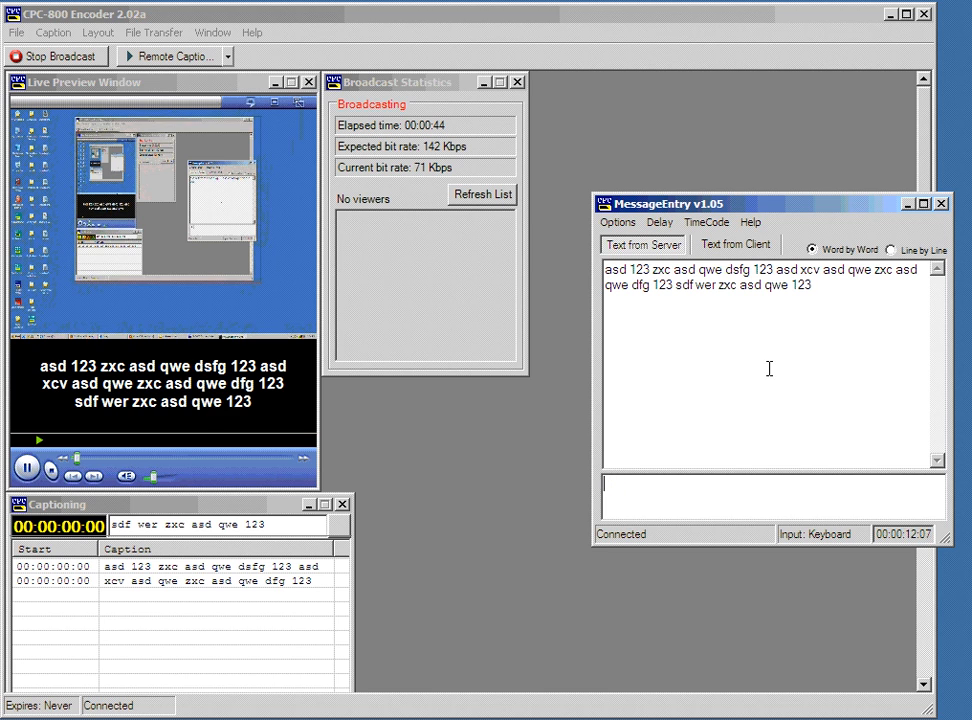
text(d)
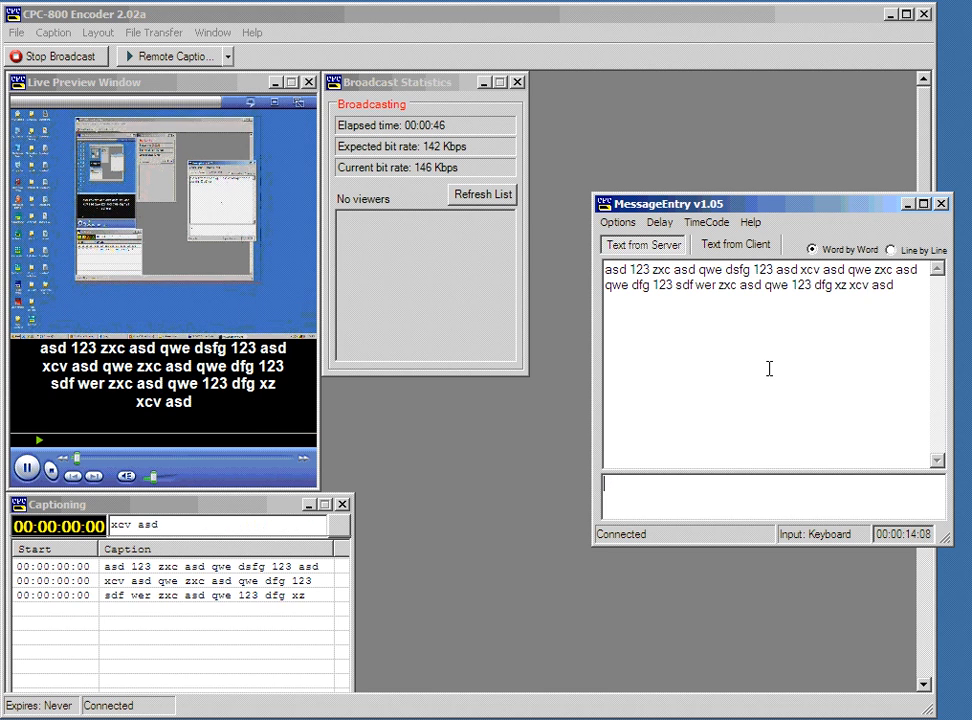
text(fg xz xcv asd 123 sdf dfg 234 )
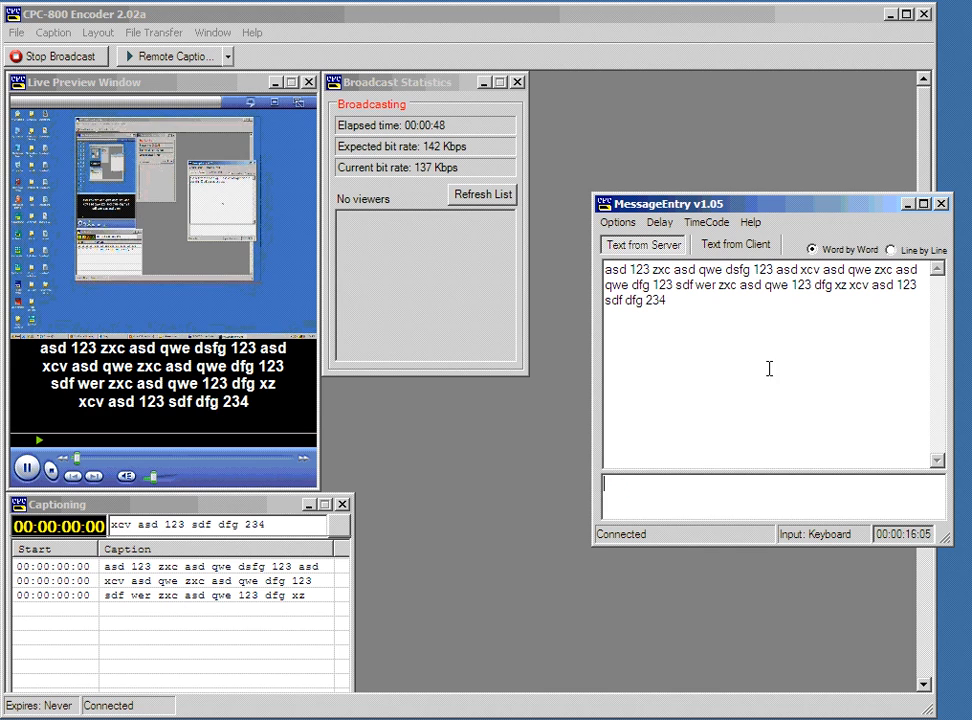
text(asd 123)
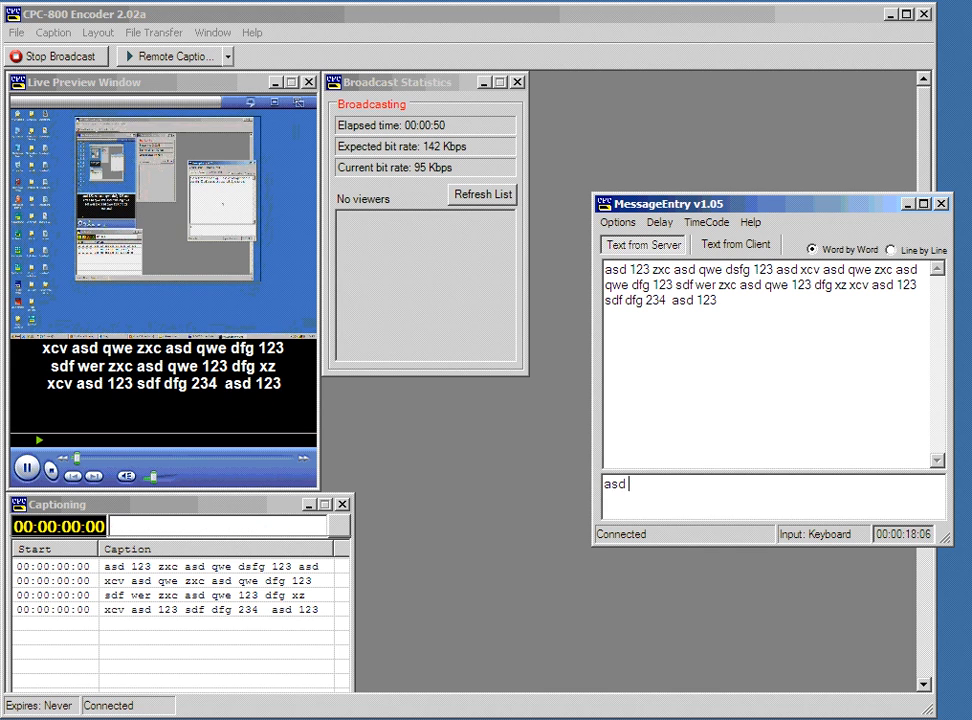
text( asd zxcafds)
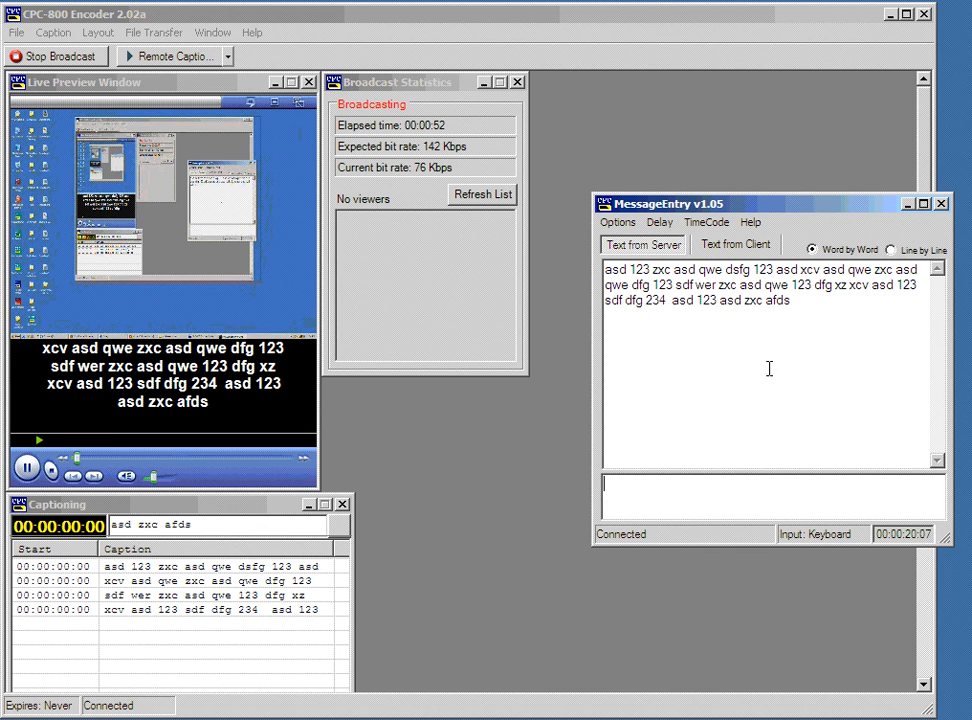
drag(781, 207, 779, 253)
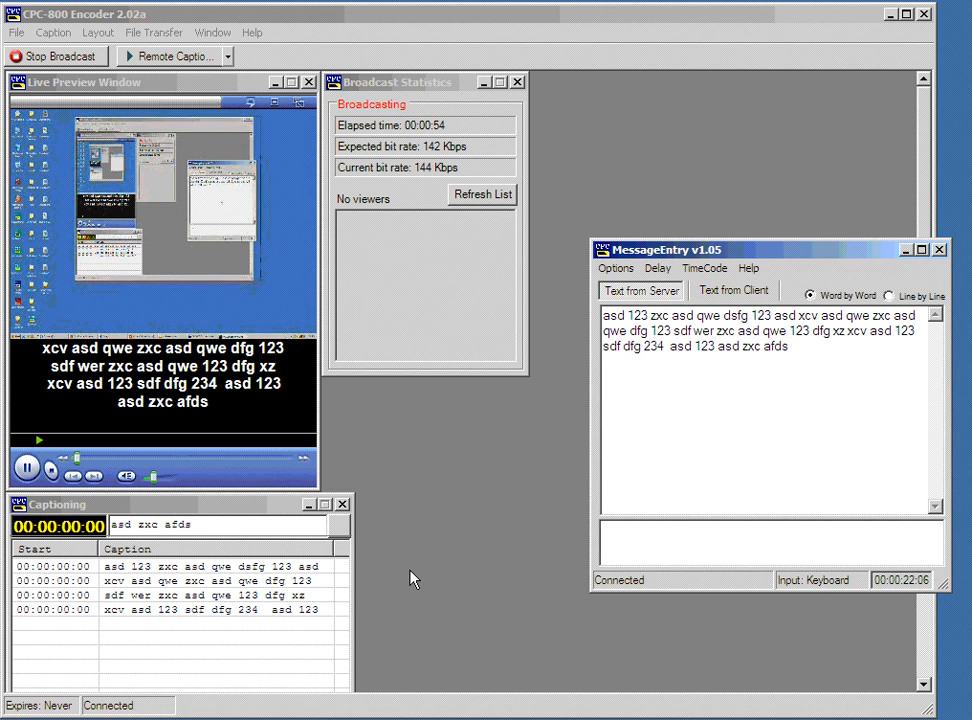
click(290, 719)
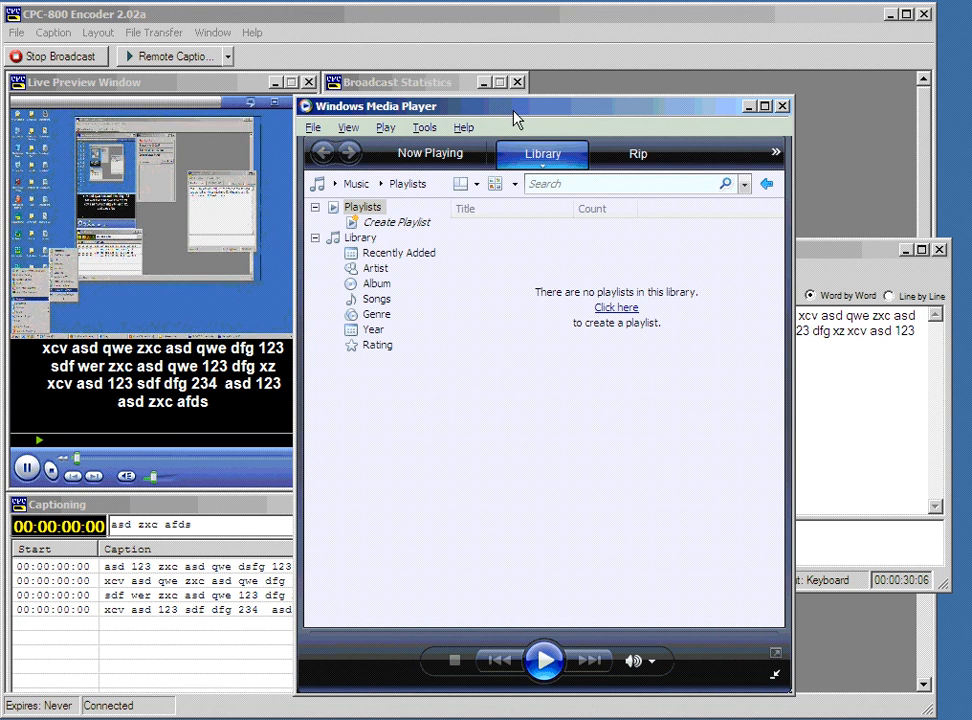
click(313, 128)
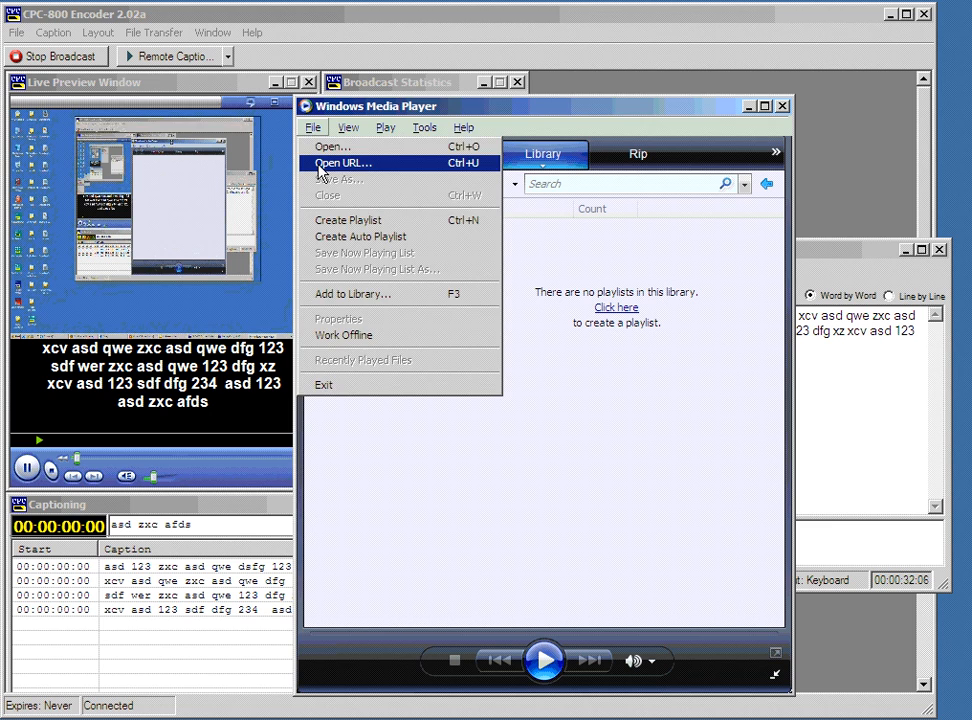
click(325, 158)
drag(436, 389, 419, 173)
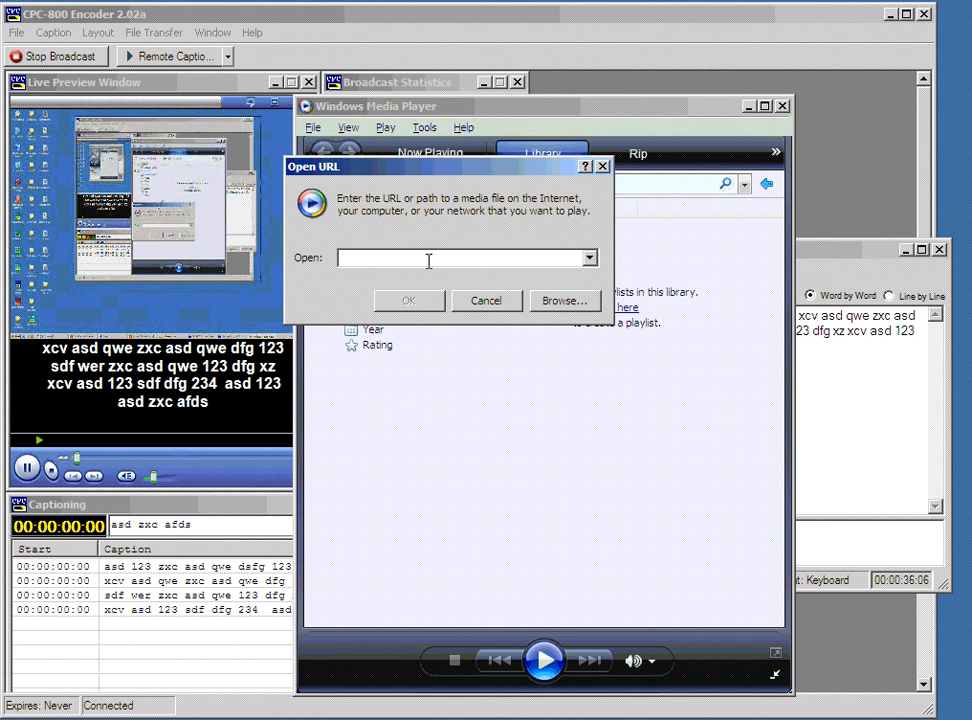
text(htt)
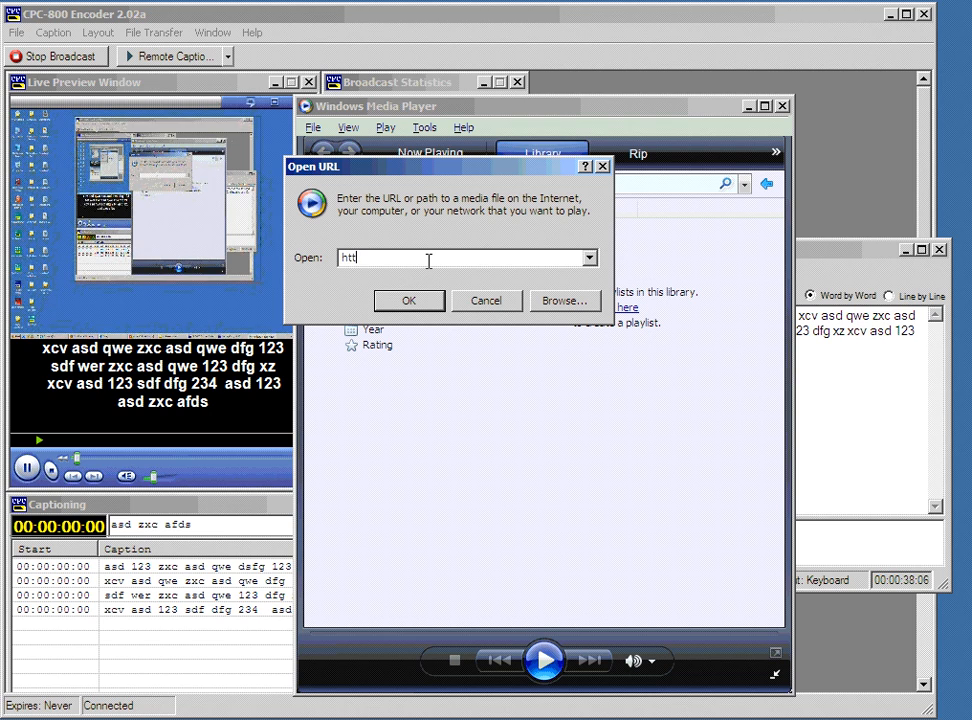
text(p://1)
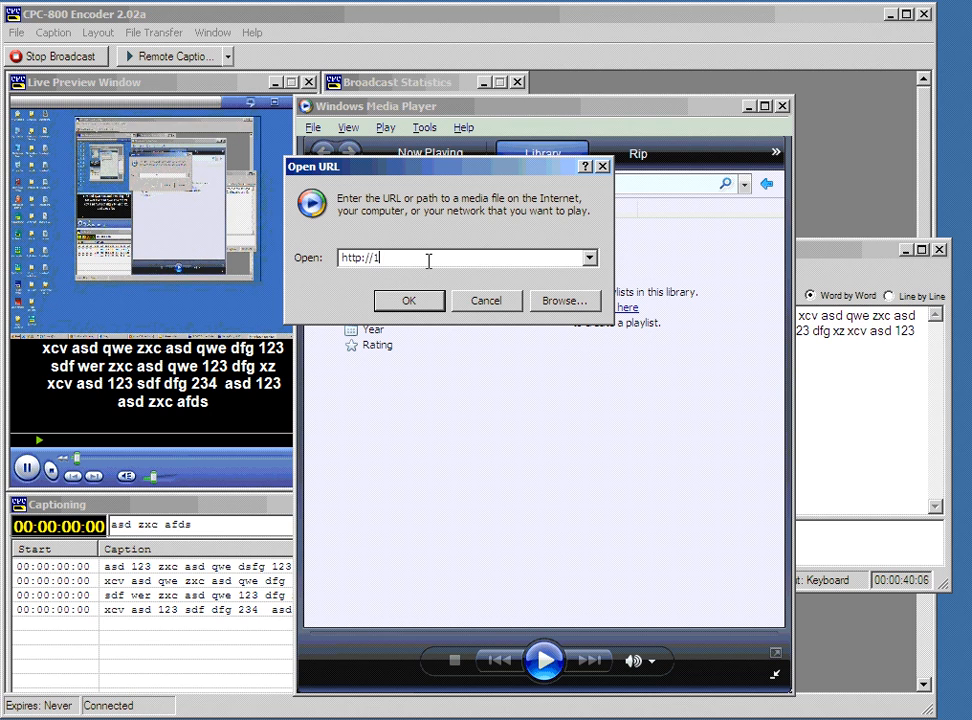
text(27.0.0)
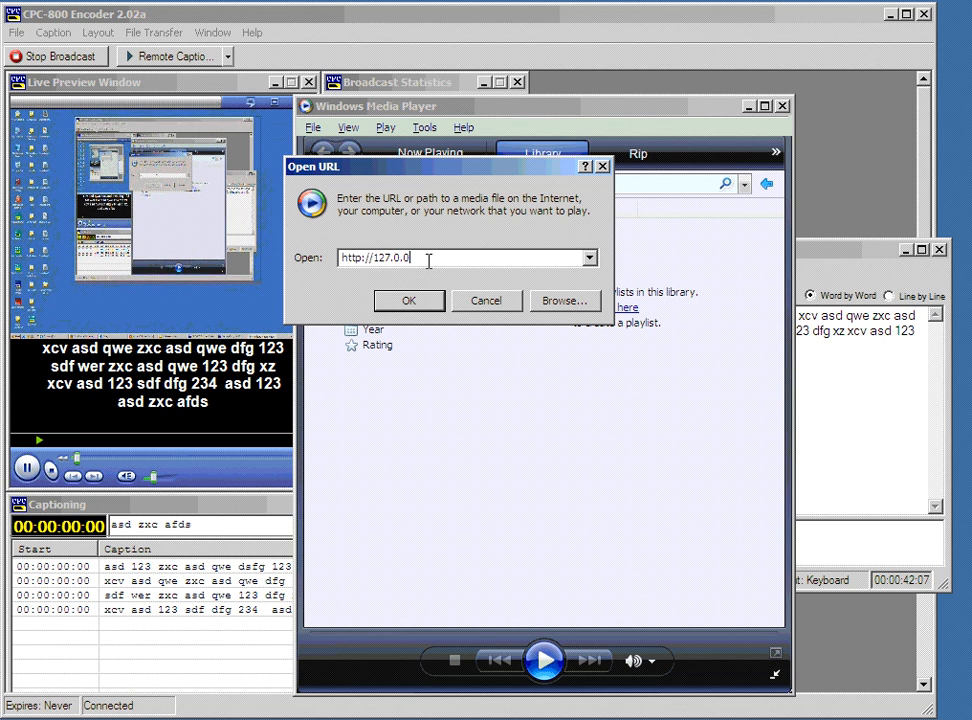
text(.1:80)
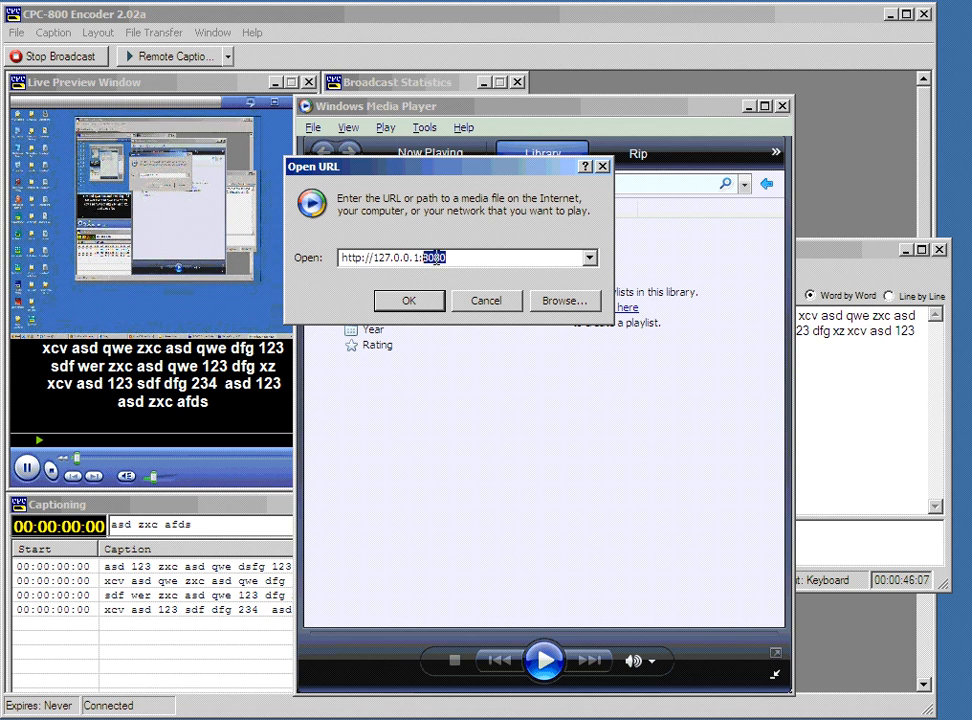
text(80)
drag(420, 257, 362, 257)
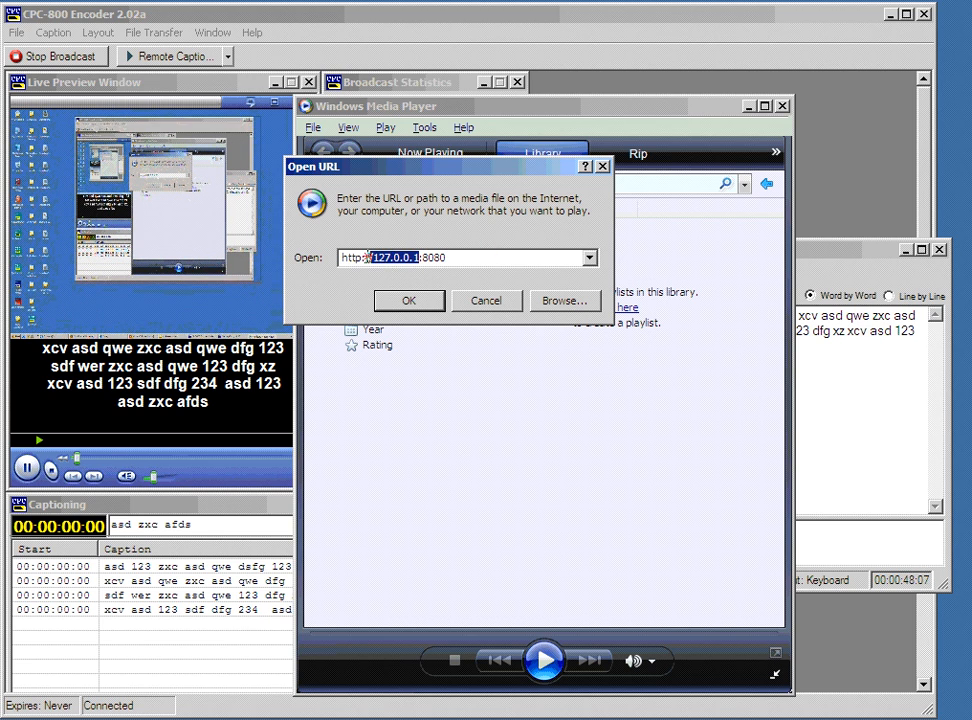
click(376, 257)
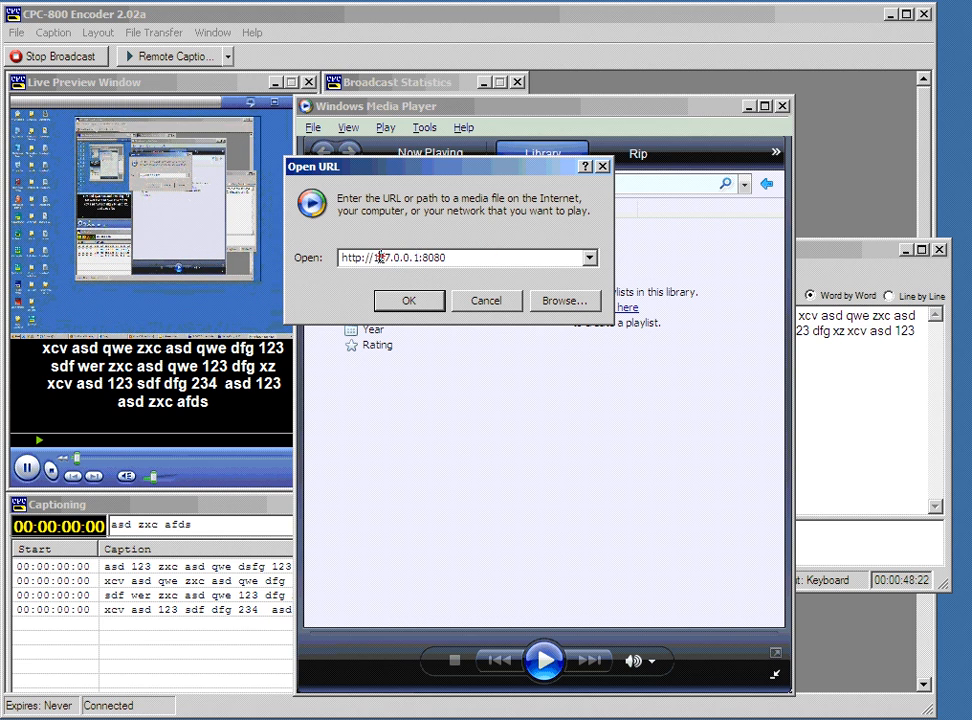
click(406, 301)
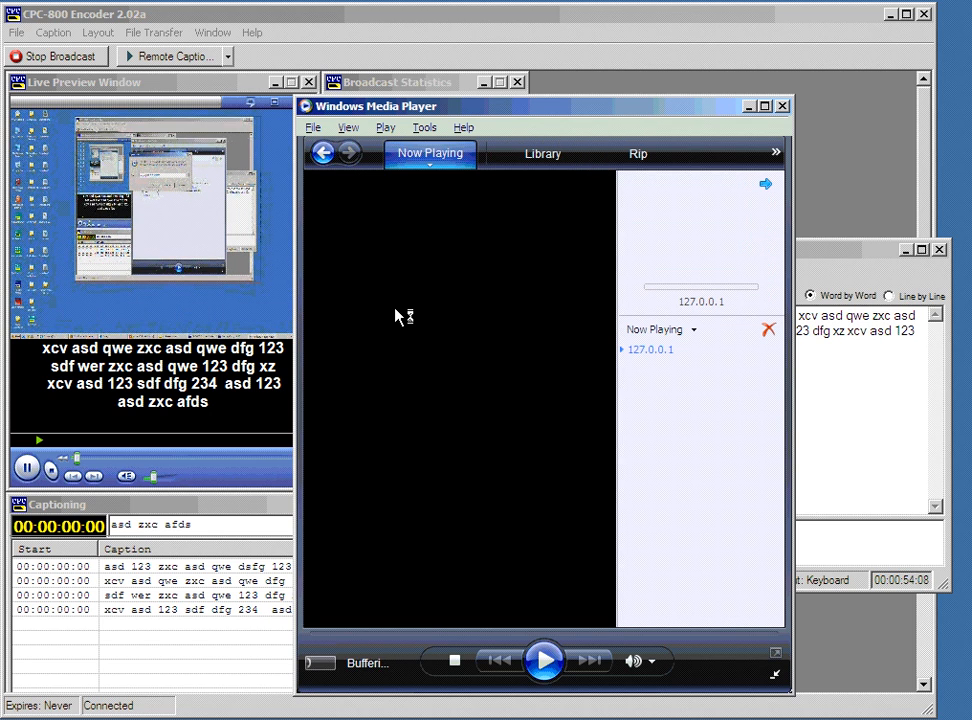
Arrange the player and MessageEntry windows side by side, keeping the broadcast statistics visible.
drag(330, 106, 430, 83)
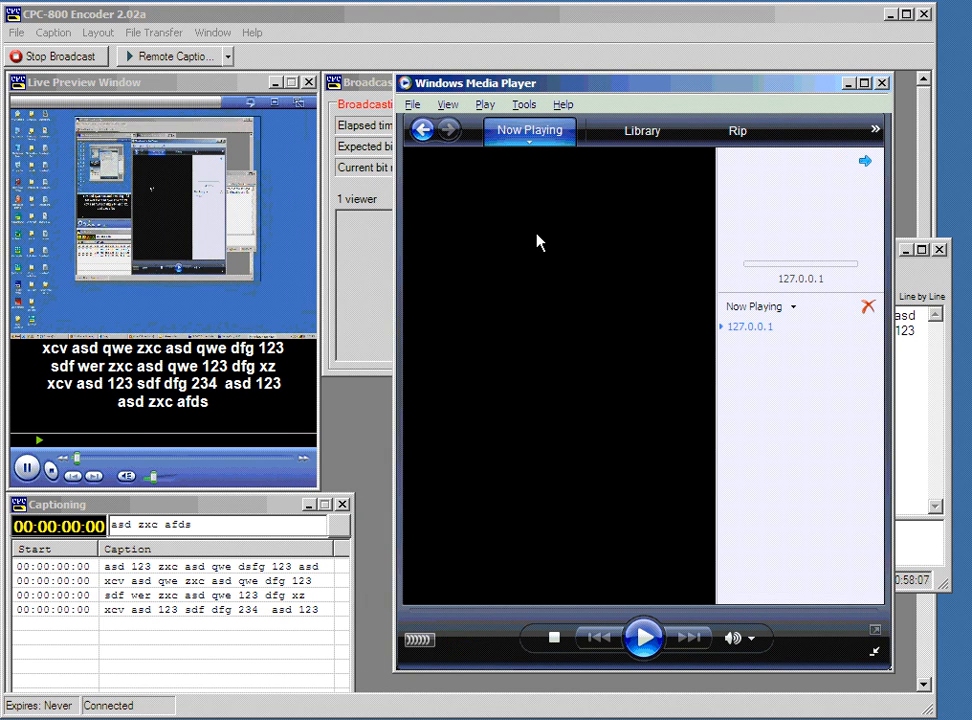
click(913, 278)
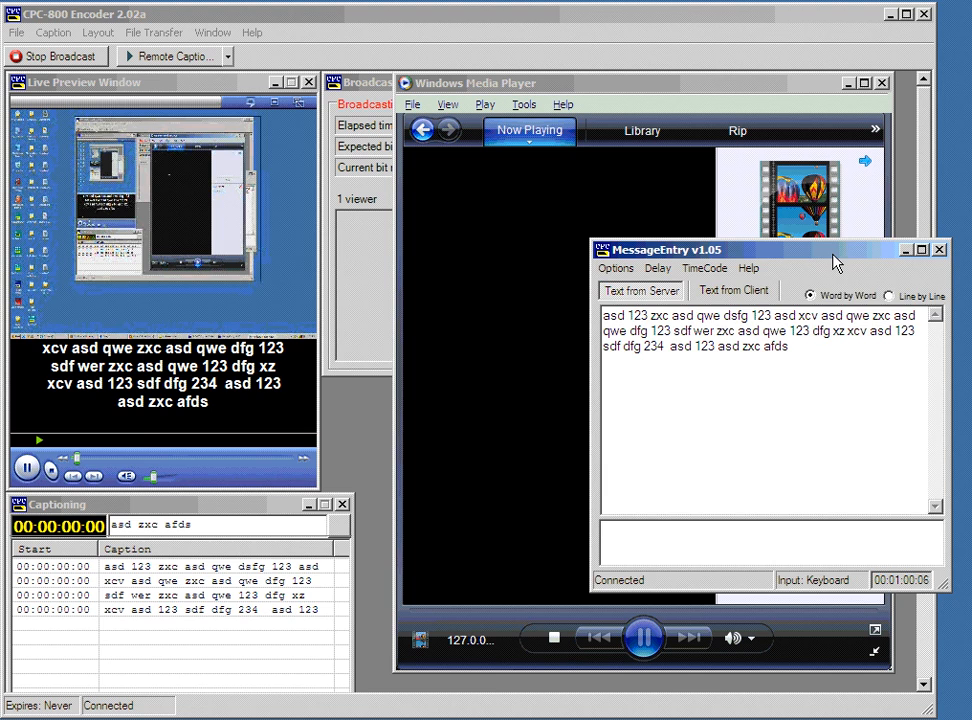
drag(836, 262, 857, 386)
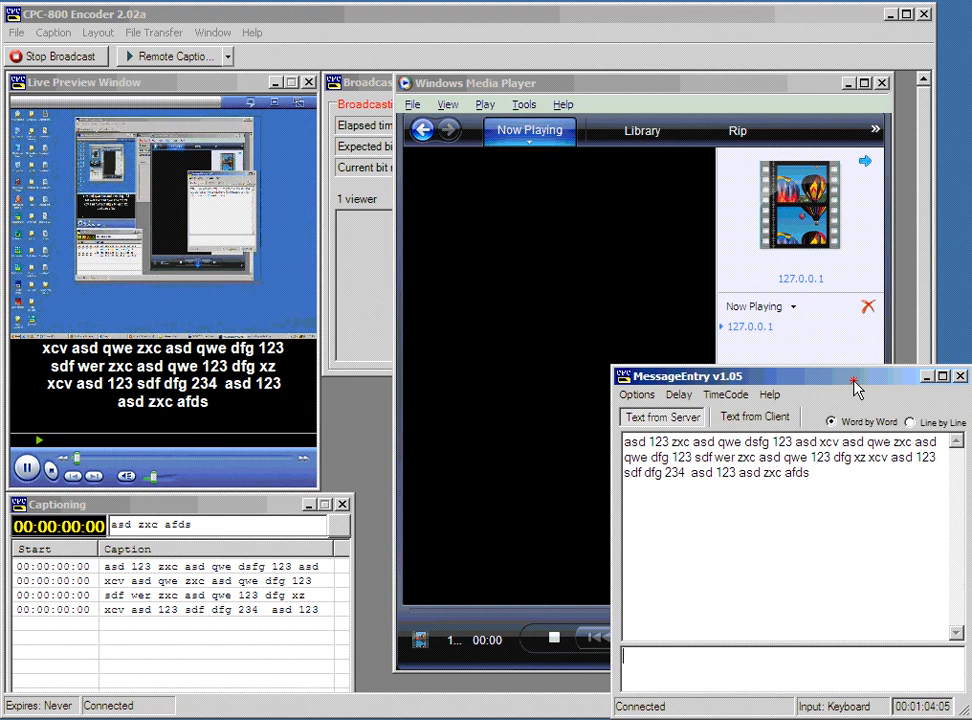
drag(678, 98, 512, 18)
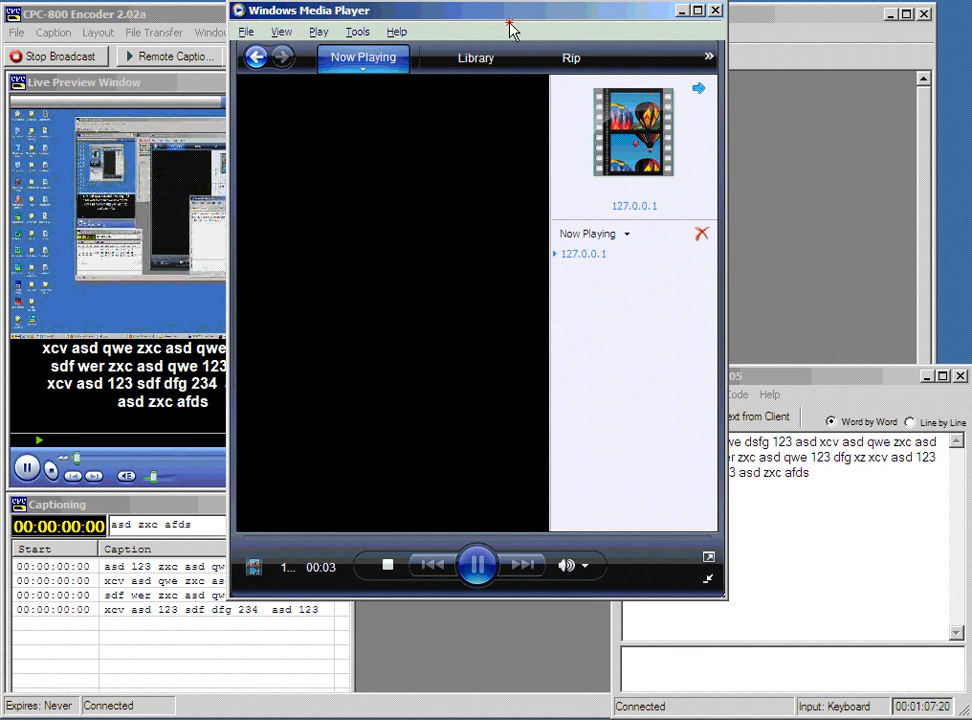
click(800, 382)
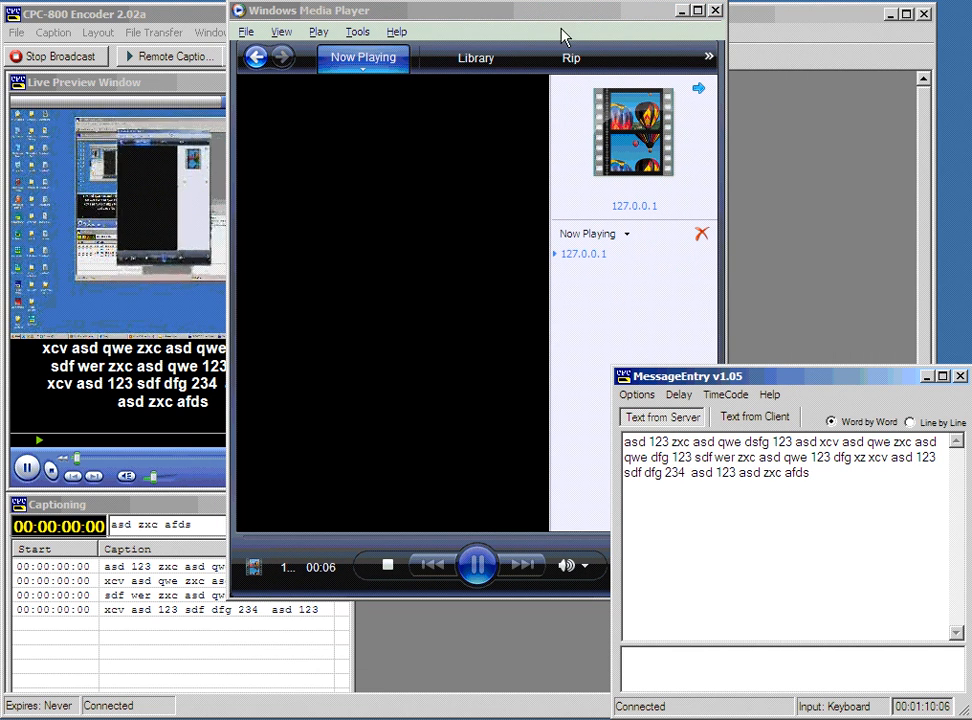
click(595, 43)
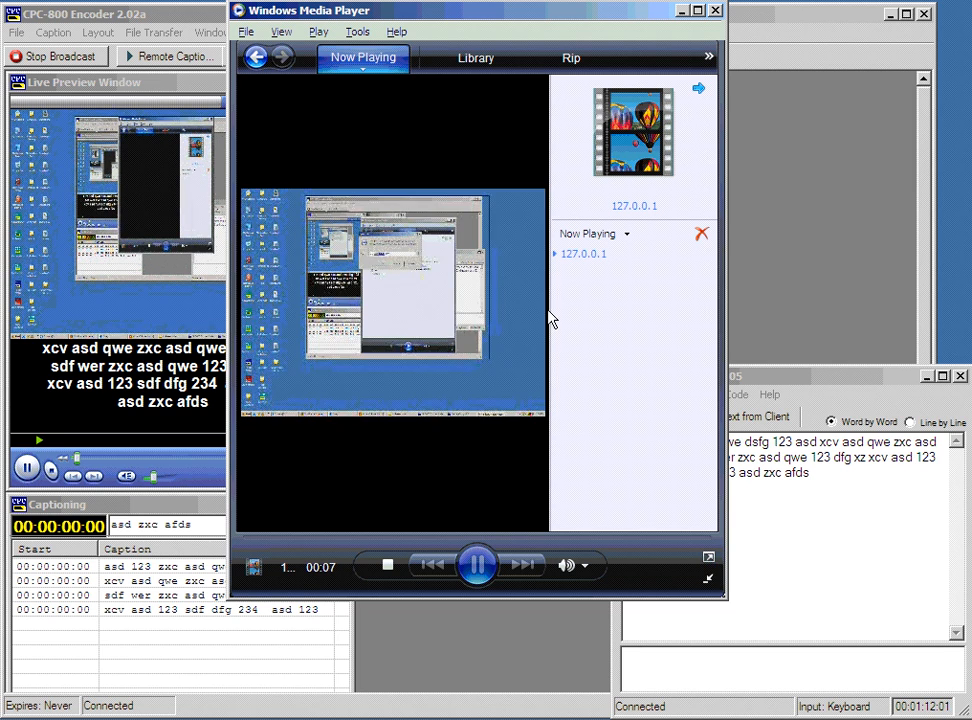
click(782, 378)
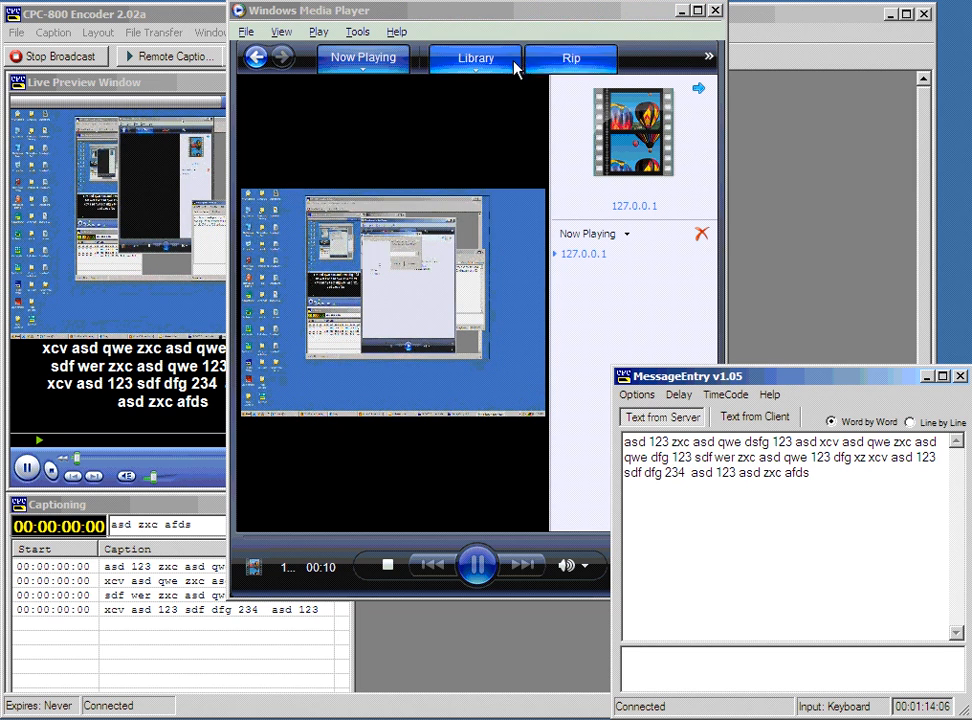
drag(493, 22, 561, 22)
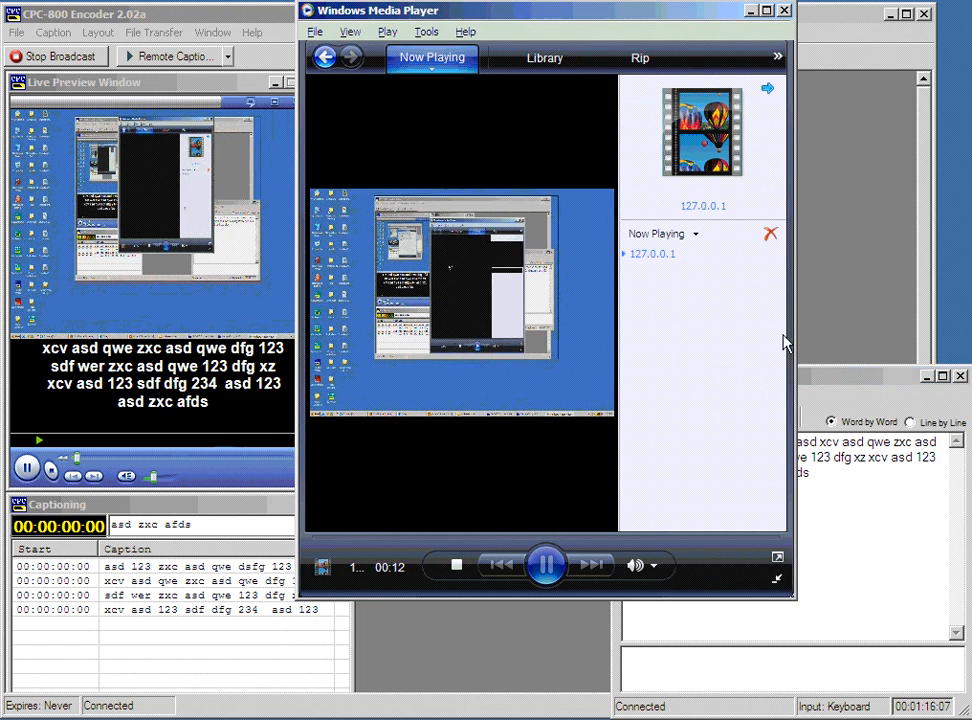
drag(840, 378, 843, 338)
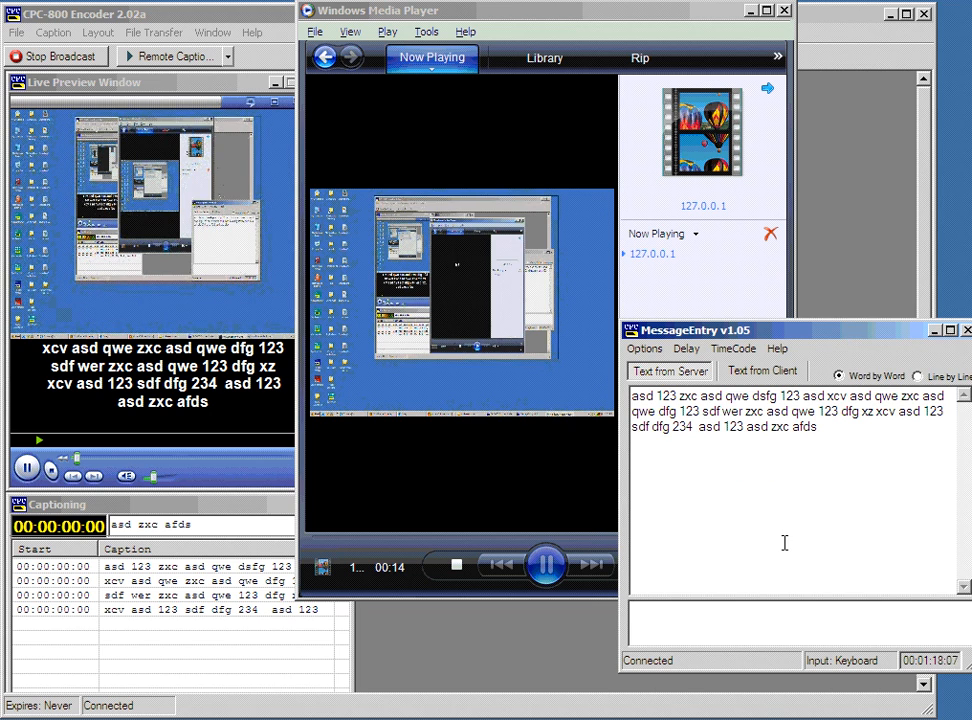
Type caption sentences beginning 'start type in message engry...' and watch them reach the player.
text(start type)
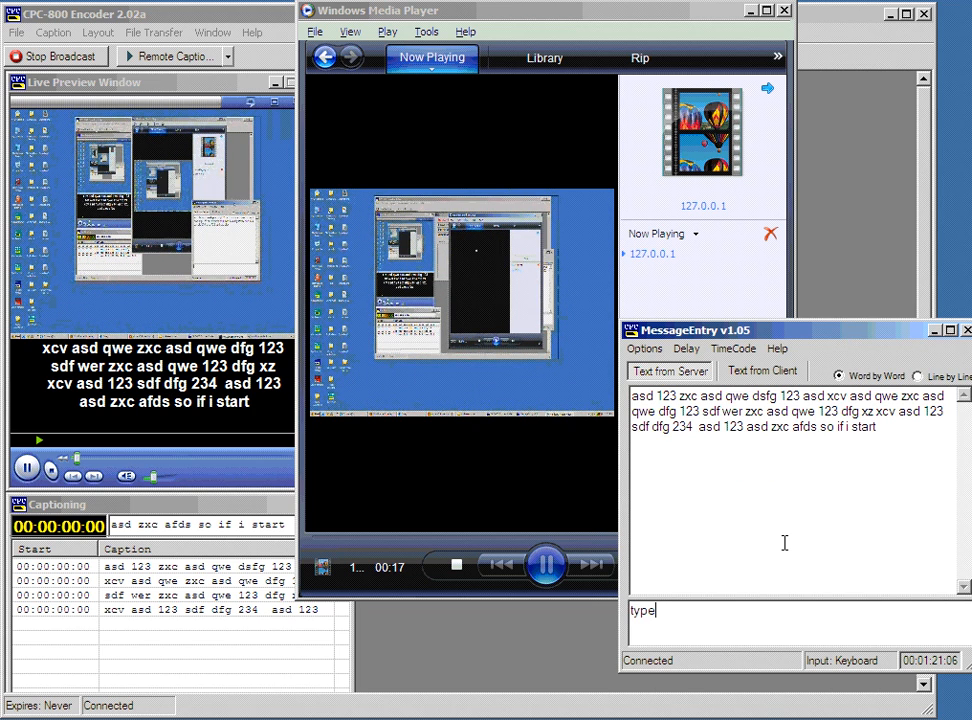
text( in message engry the)
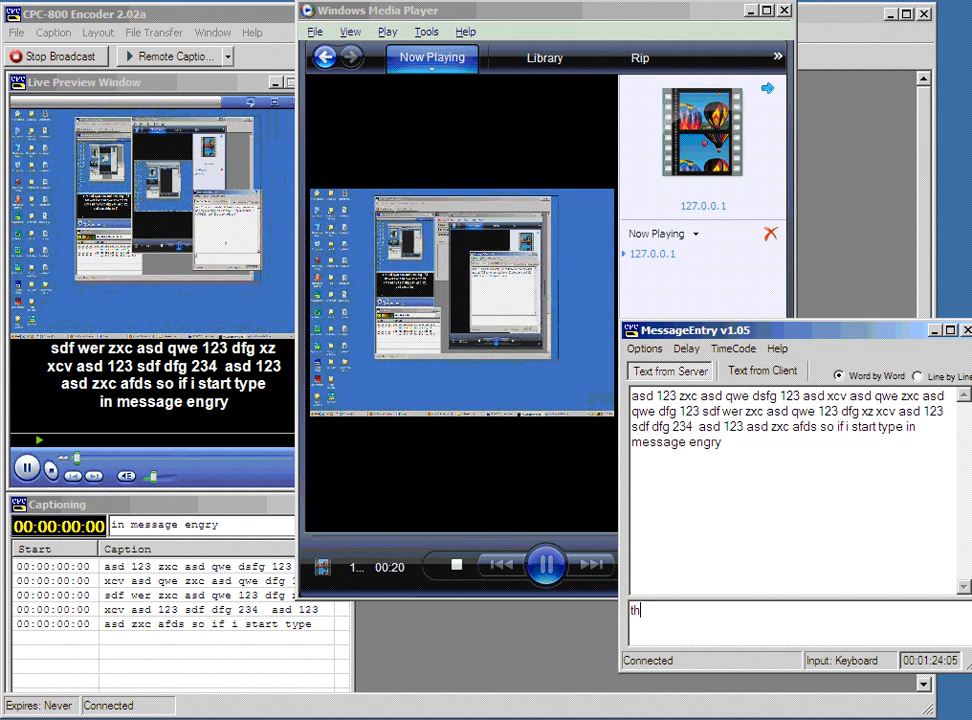
text( captions will)
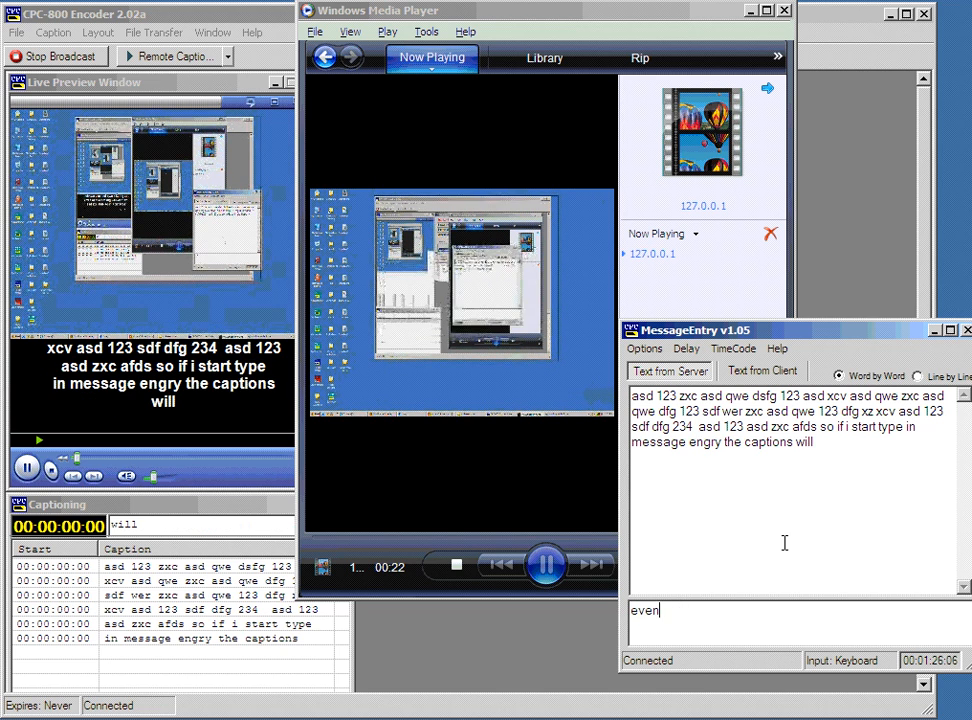
text( eventually appear in t)
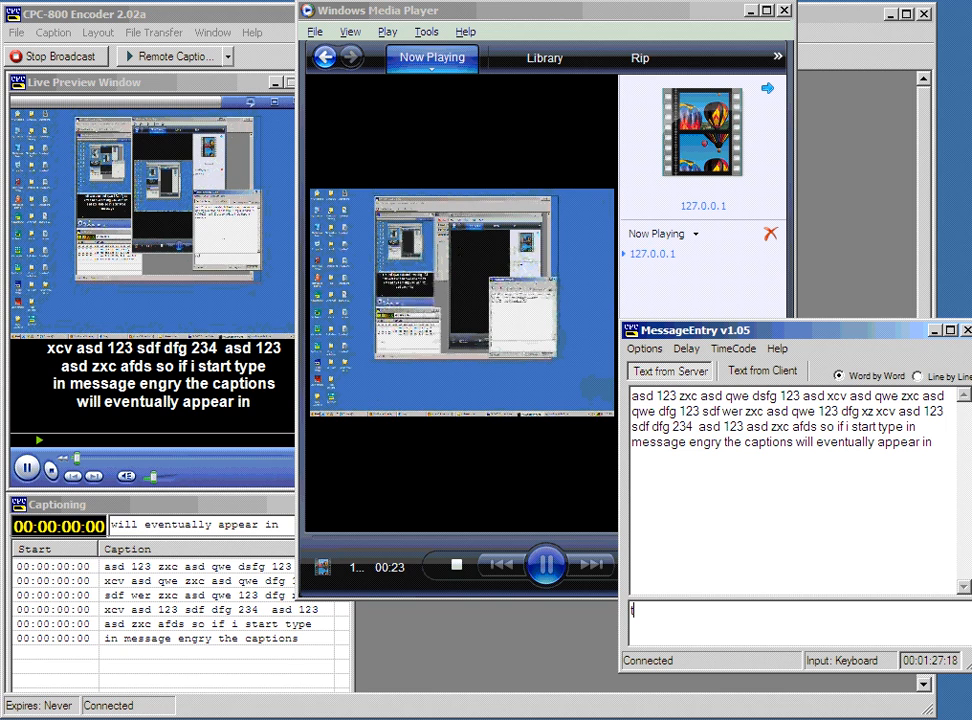
text(he windows media play)
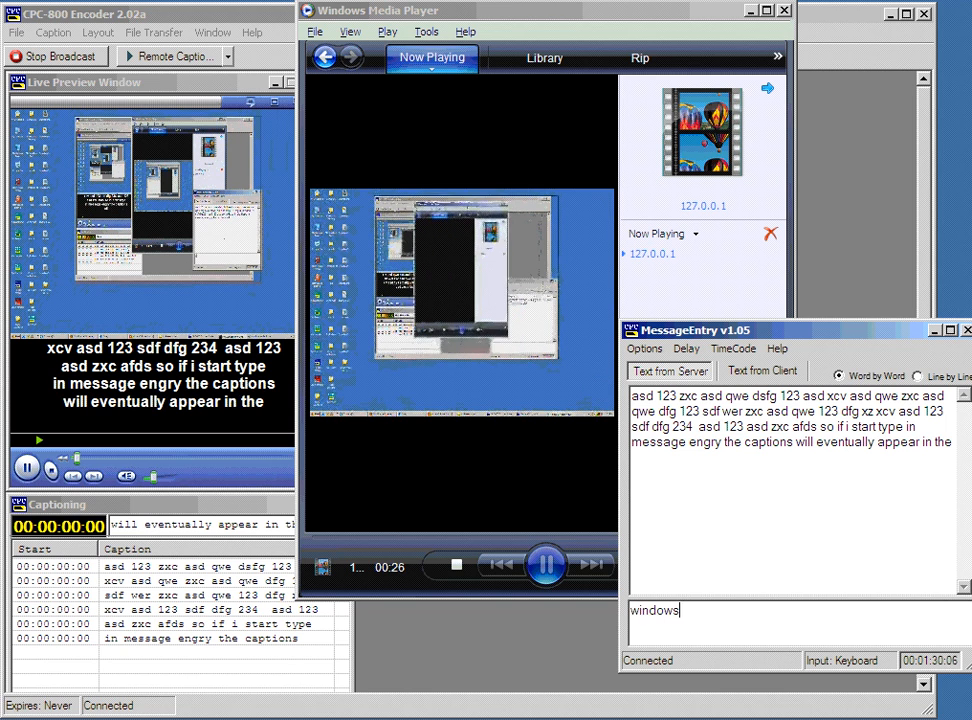
text(er video wi)
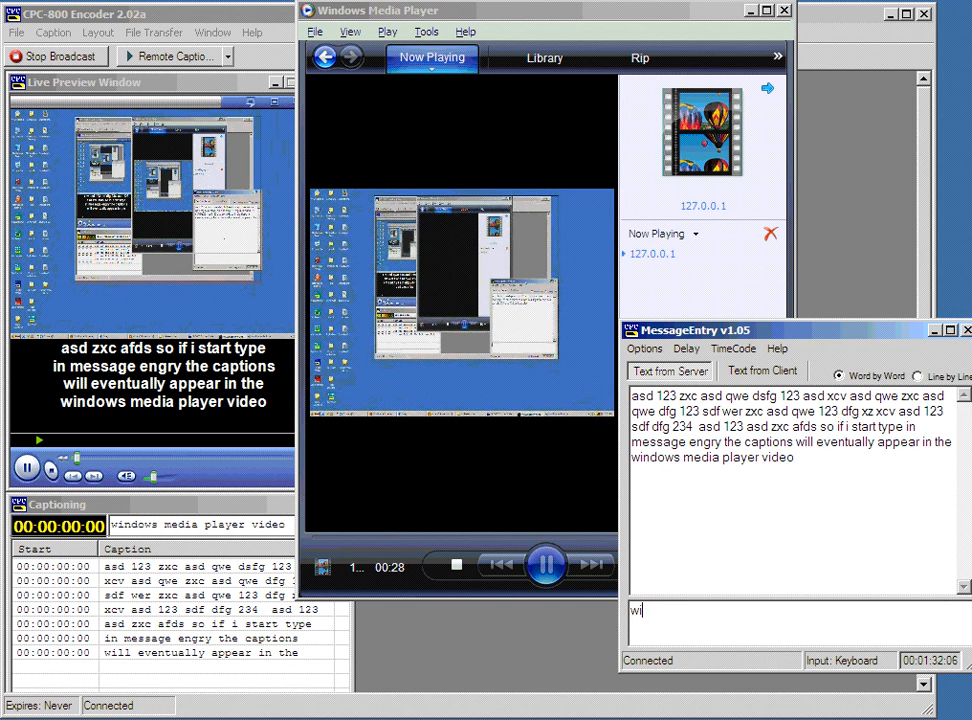
text(ndow hopefully )
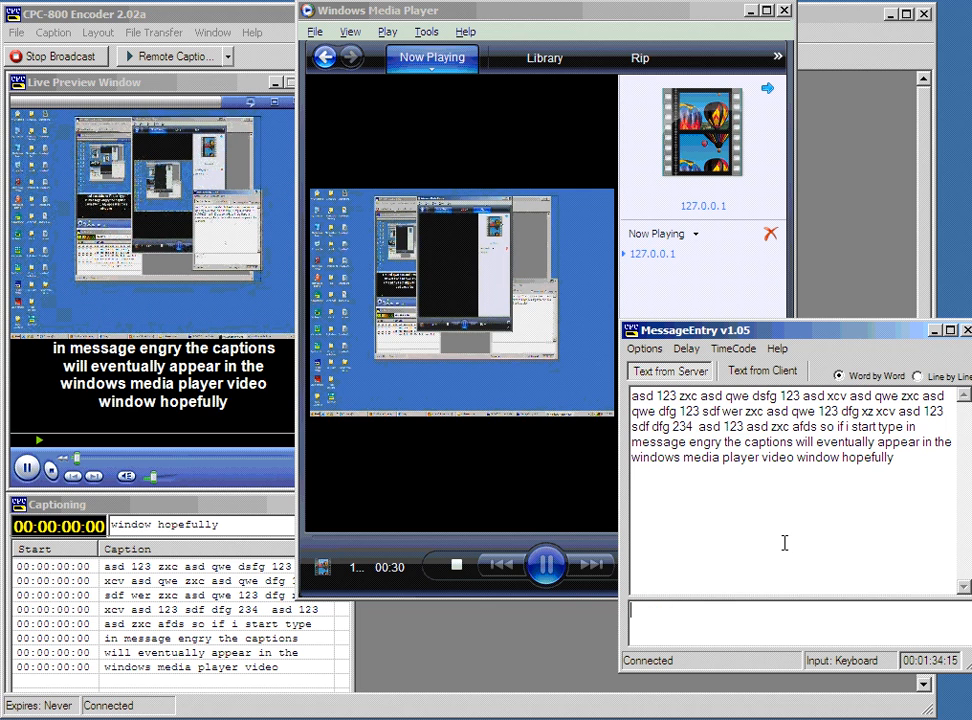
text(the delay wont be too long )
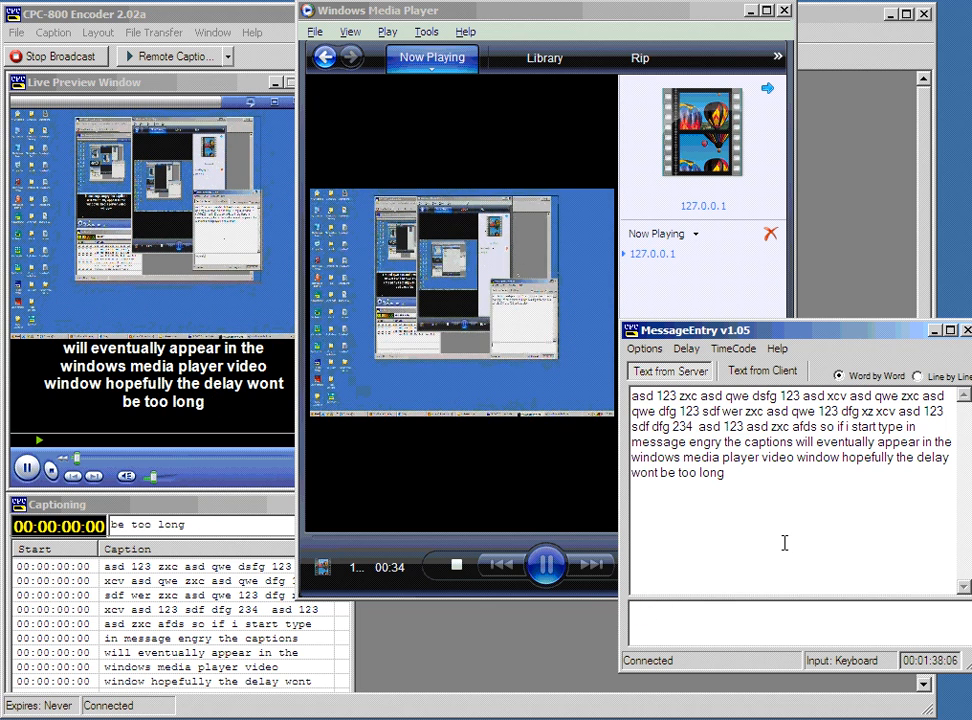
text(the normal )
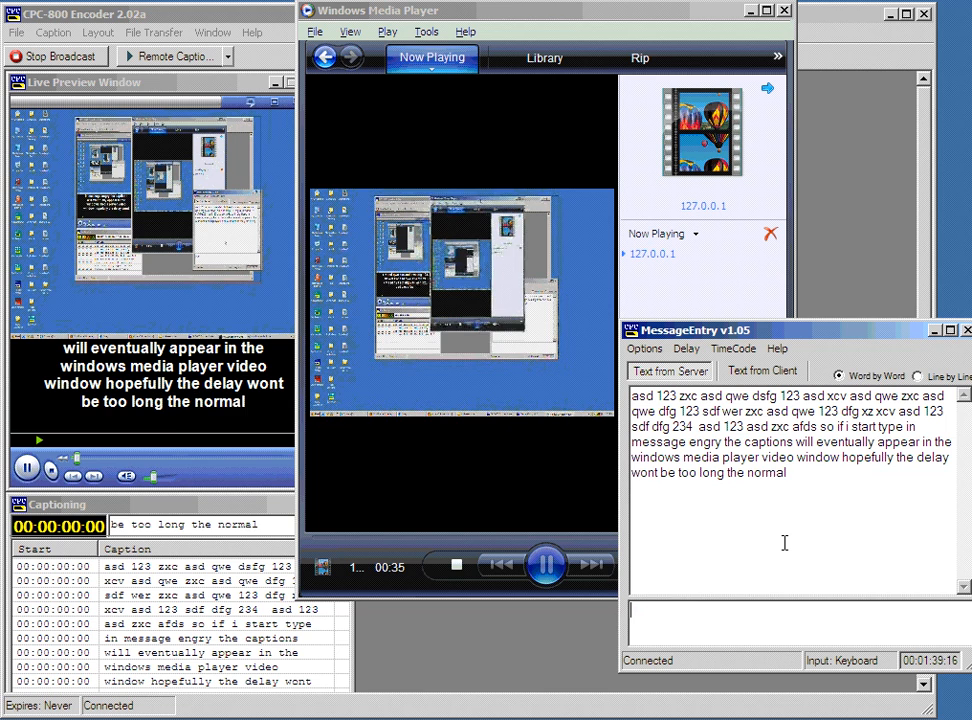
text(length of time for)
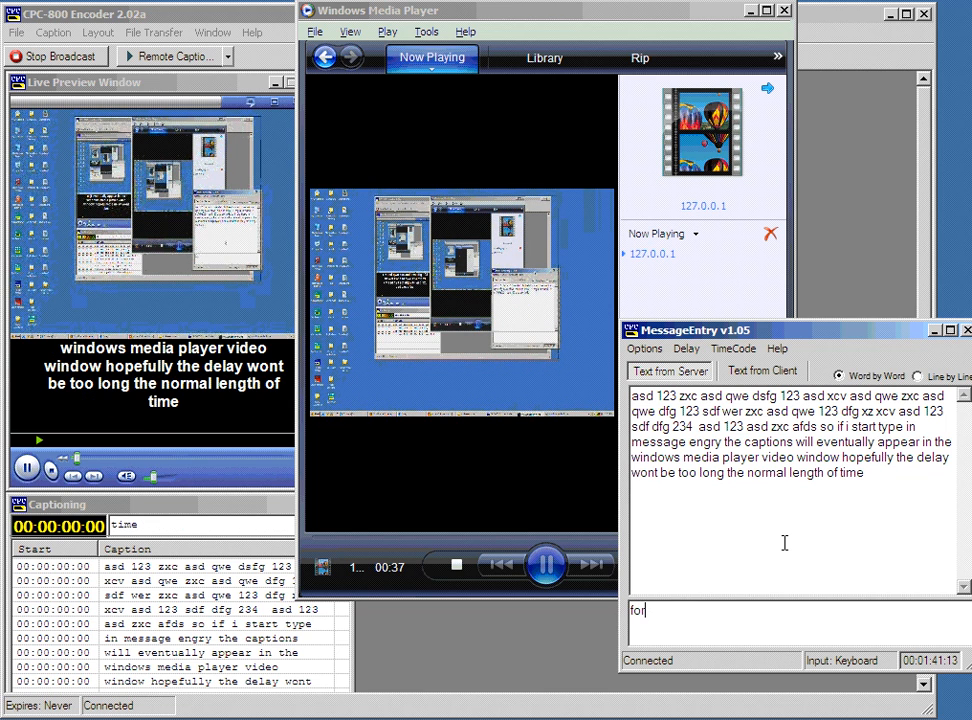
text( a delay is about 10)
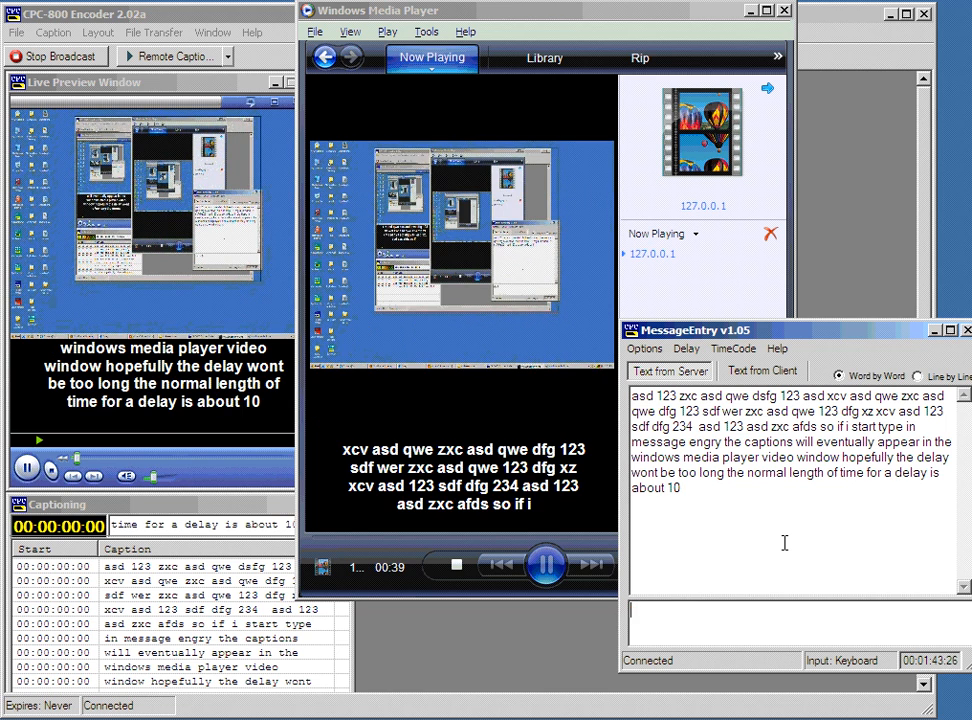
text( to 20 seconds so )
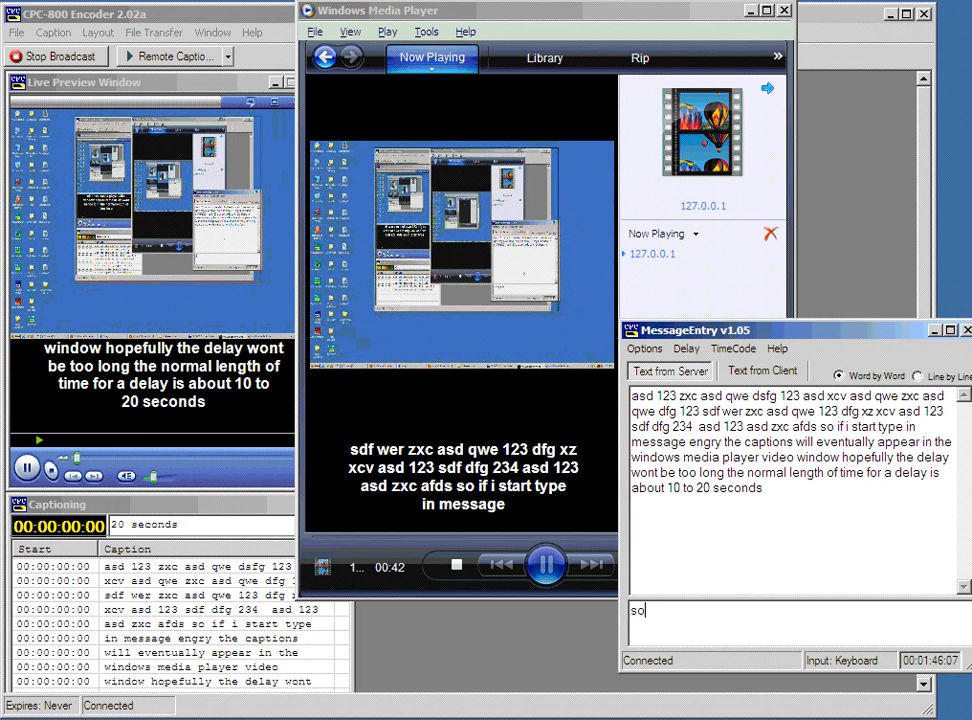
text(it looks li)
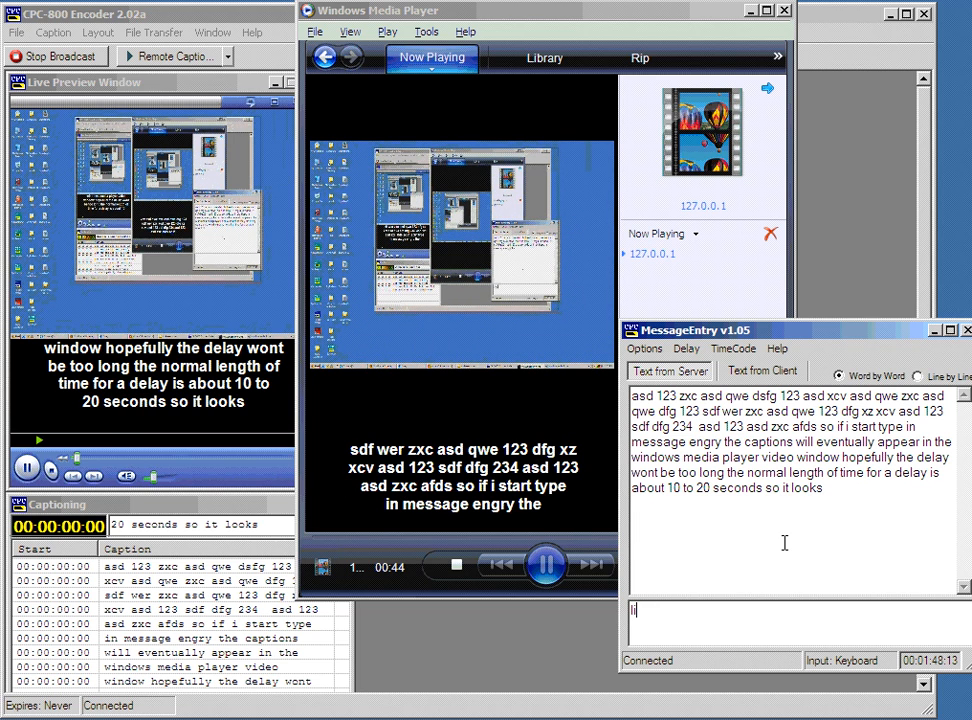
text(kwe wer we can see it now so )
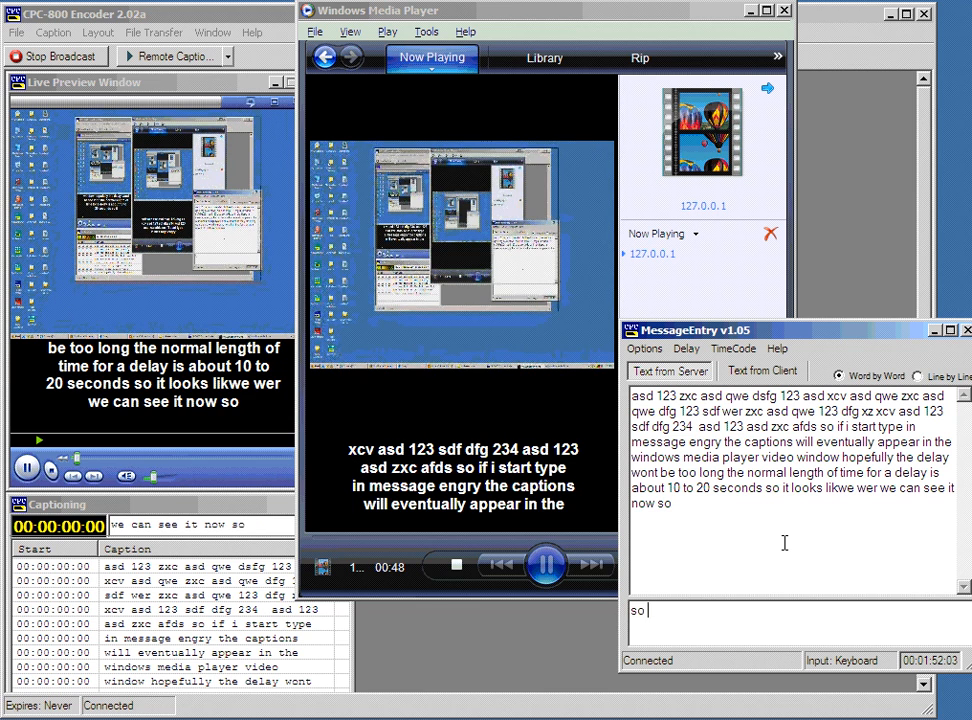
text(it's all good that)
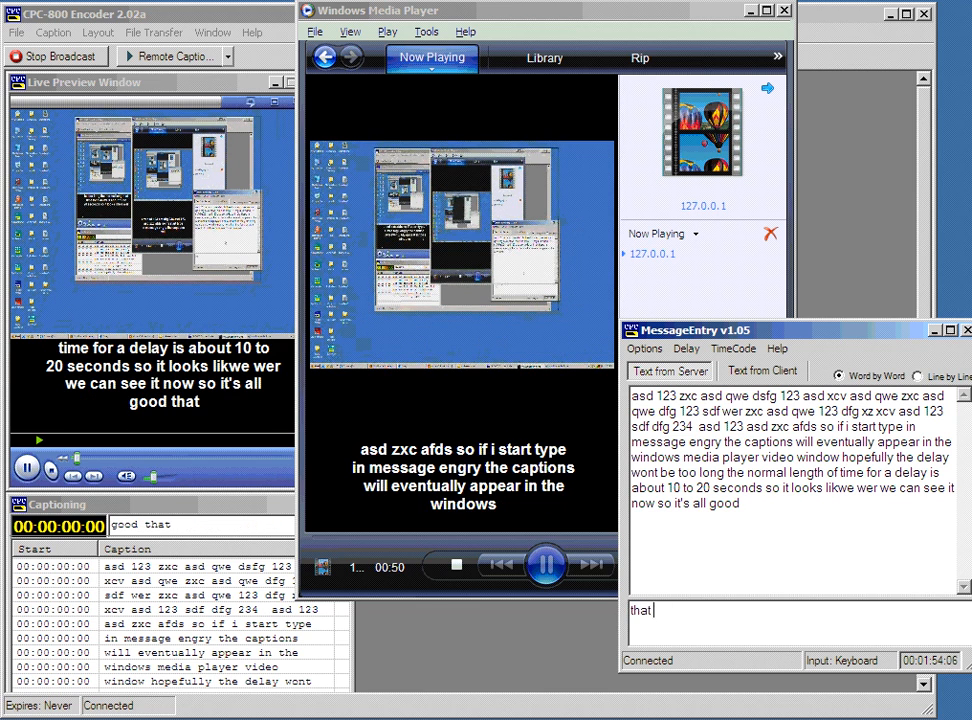
text( is ba)
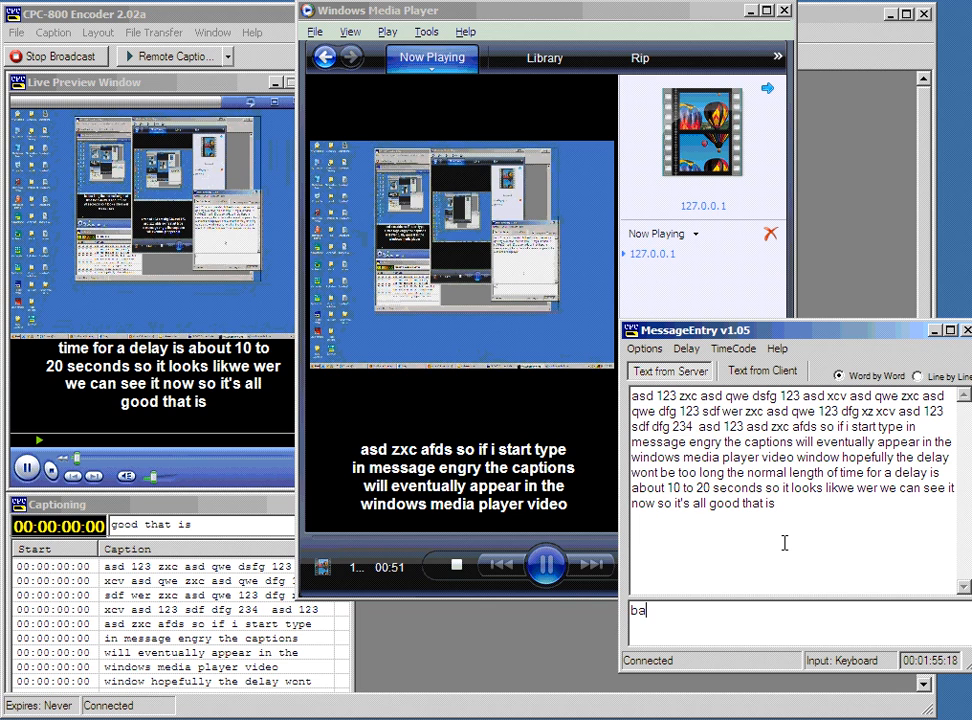
text(sically how it all works)
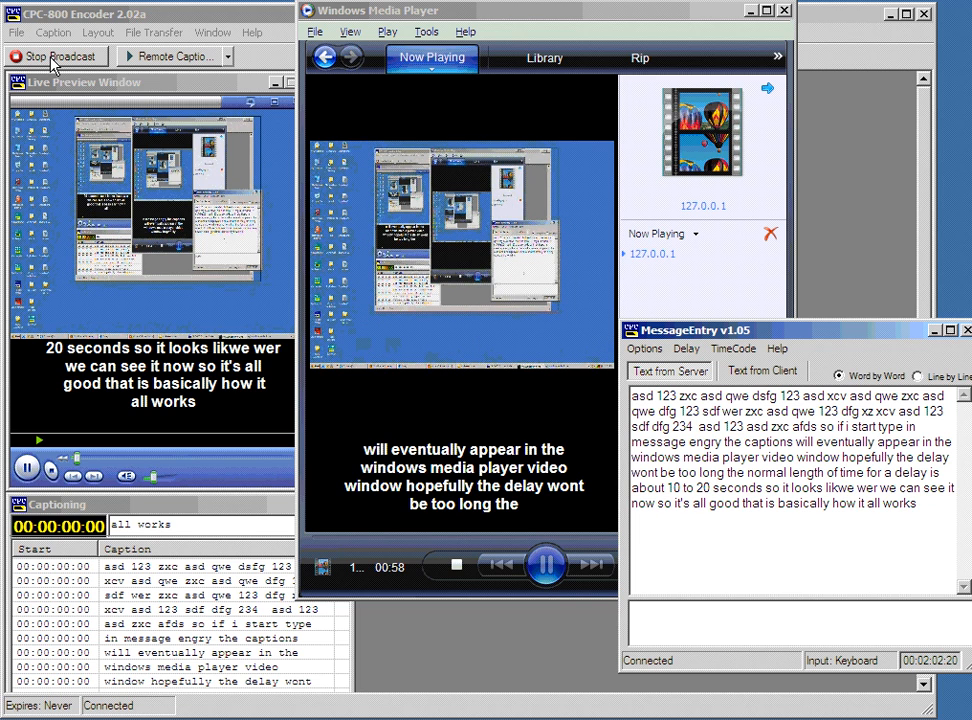
click(510, 22)
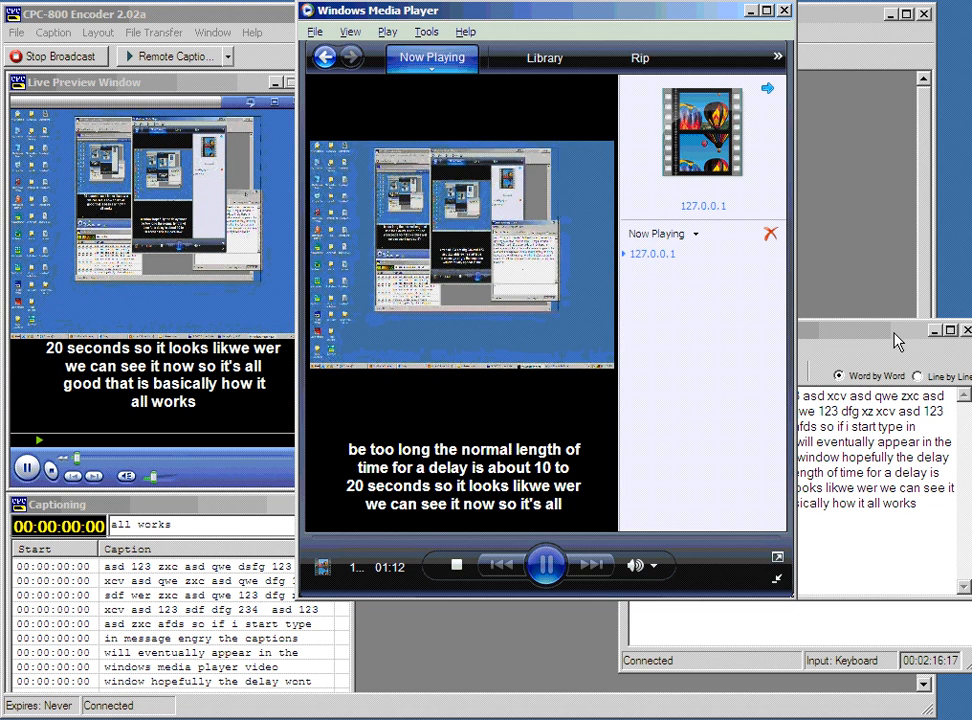
Close the MessageEntry caption window, then end the CPC-800 live broadcast at 00:02:59 elapsed.
drag(897, 341, 873, 357)
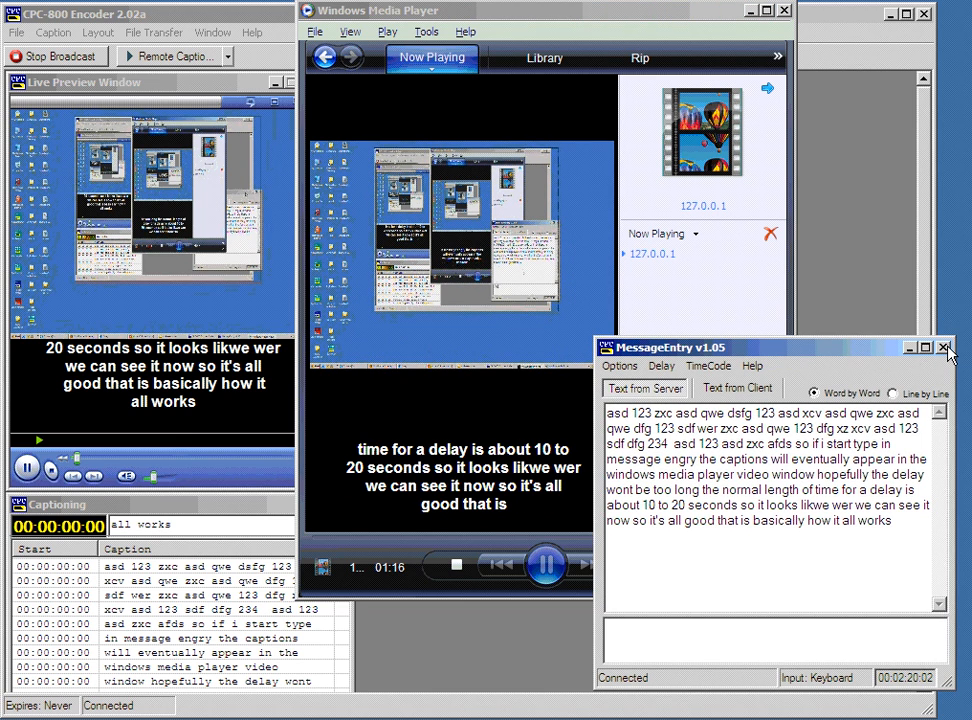
click(943, 348)
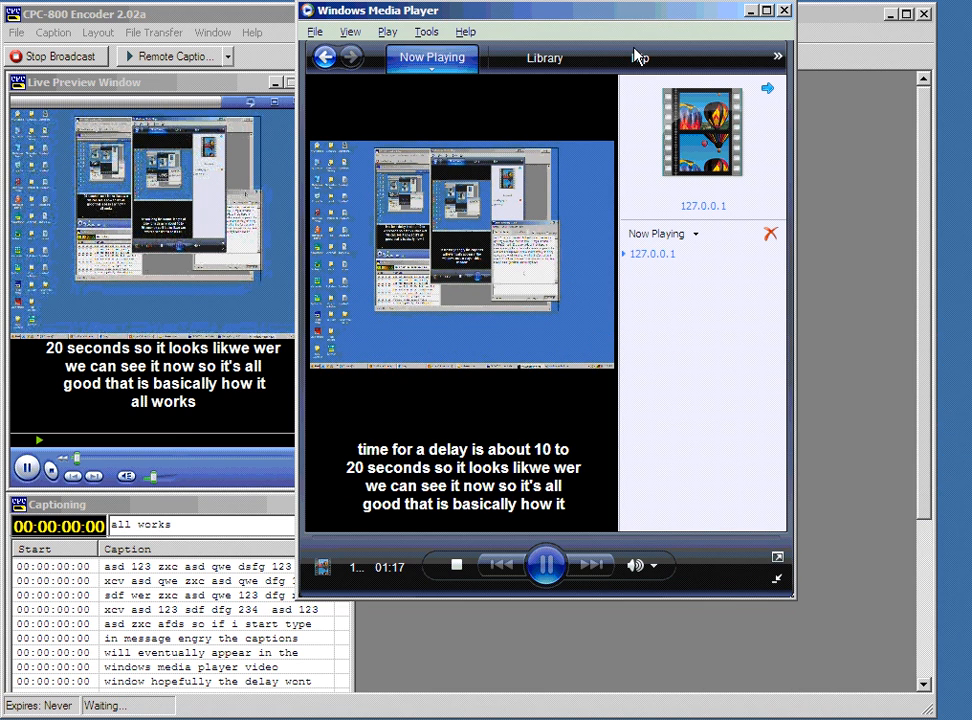
drag(635, 56, 733, 134)
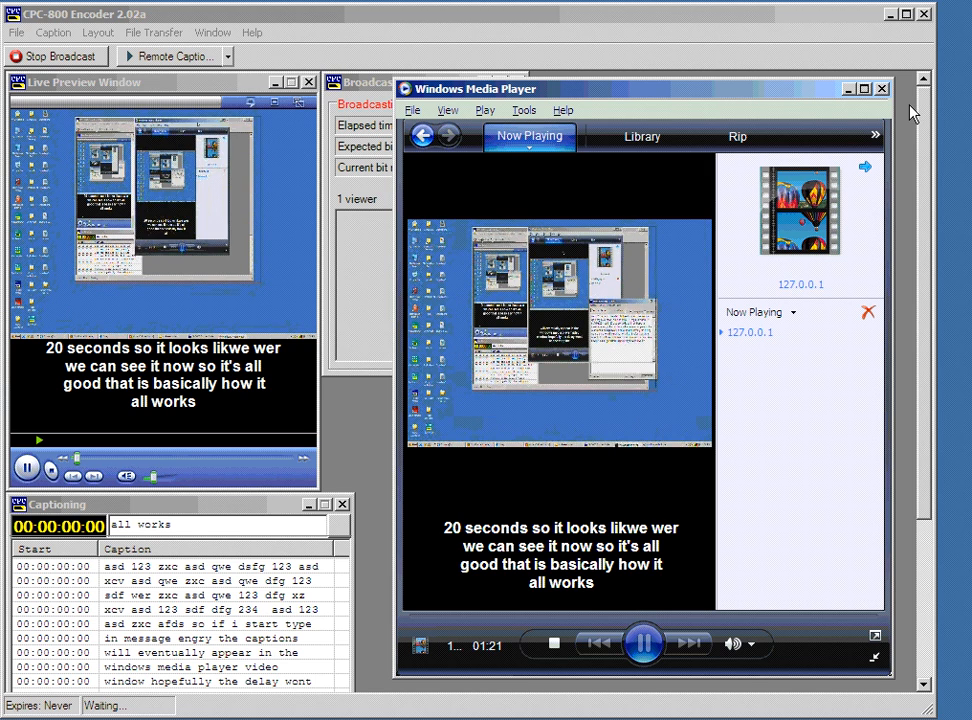
click(228, 150)
click(54, 60)
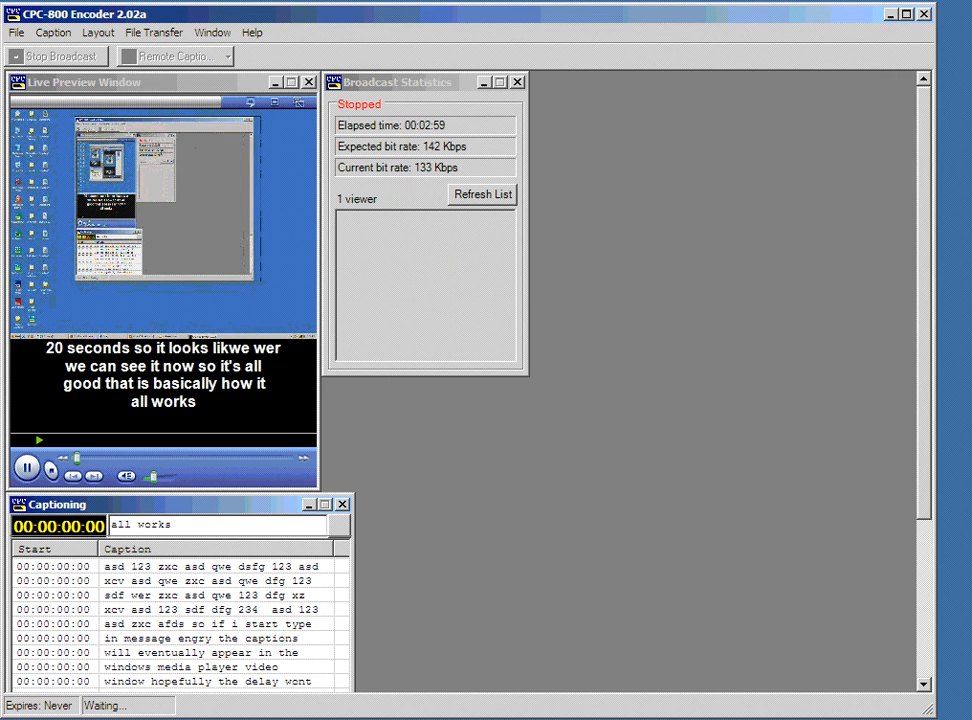